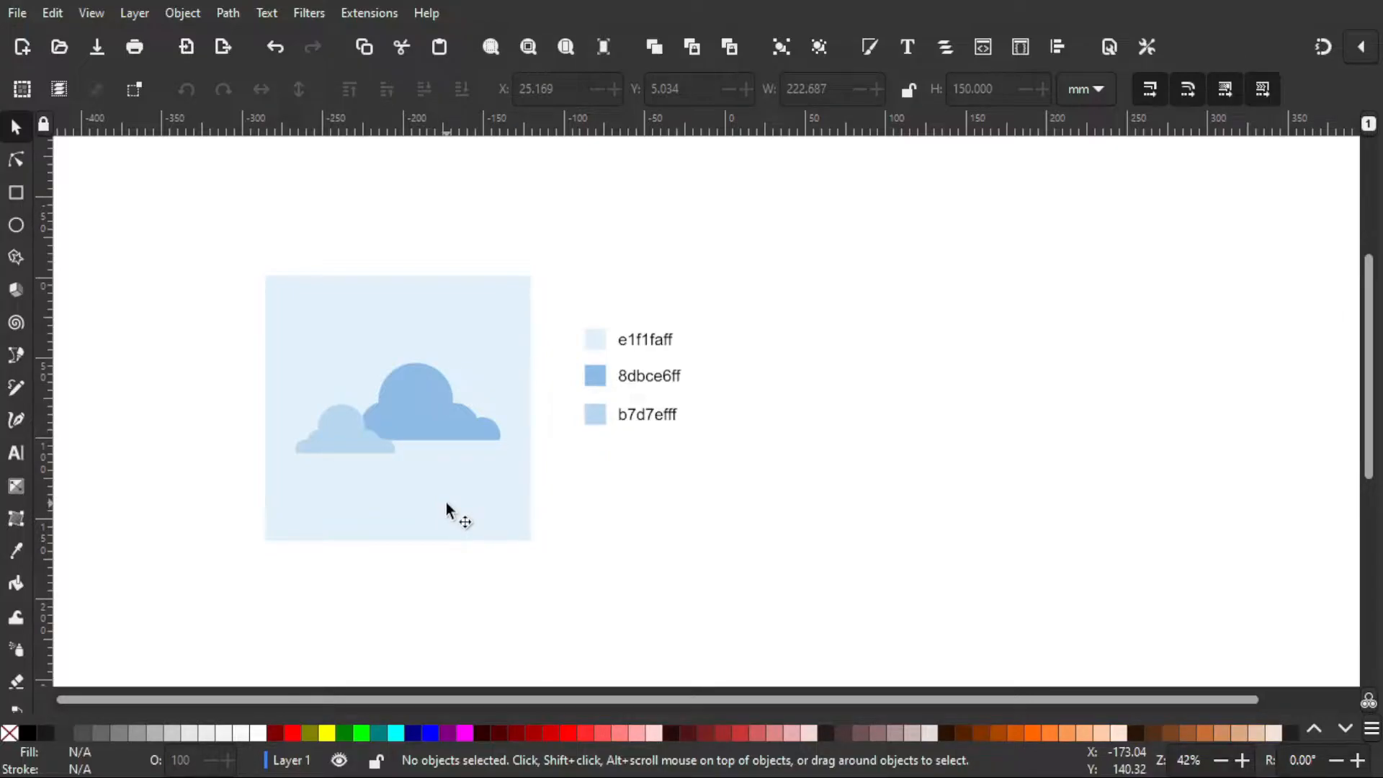
# Open the Fill and Stroke and the Align and Distribute dialogs
pyautogui.click(865, 52)
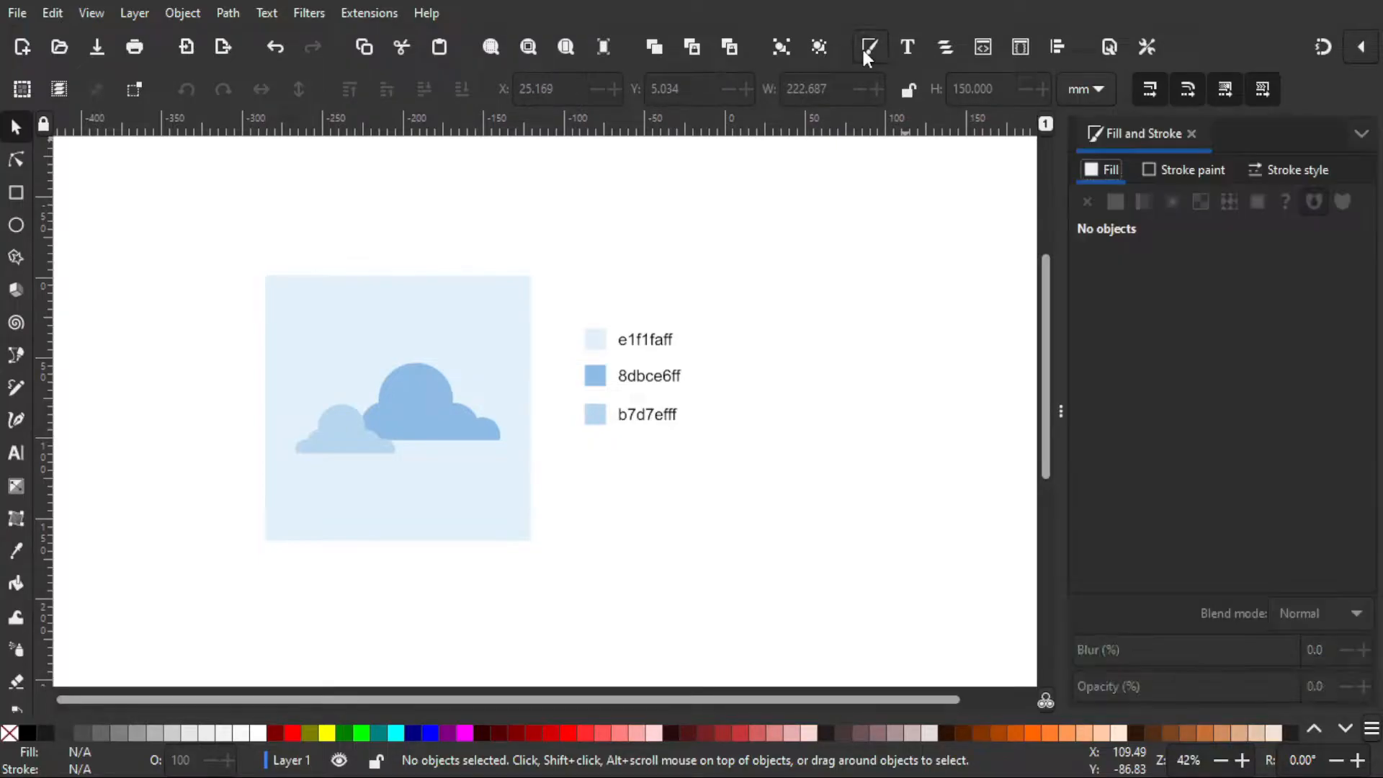
pyautogui.click(1049, 43)
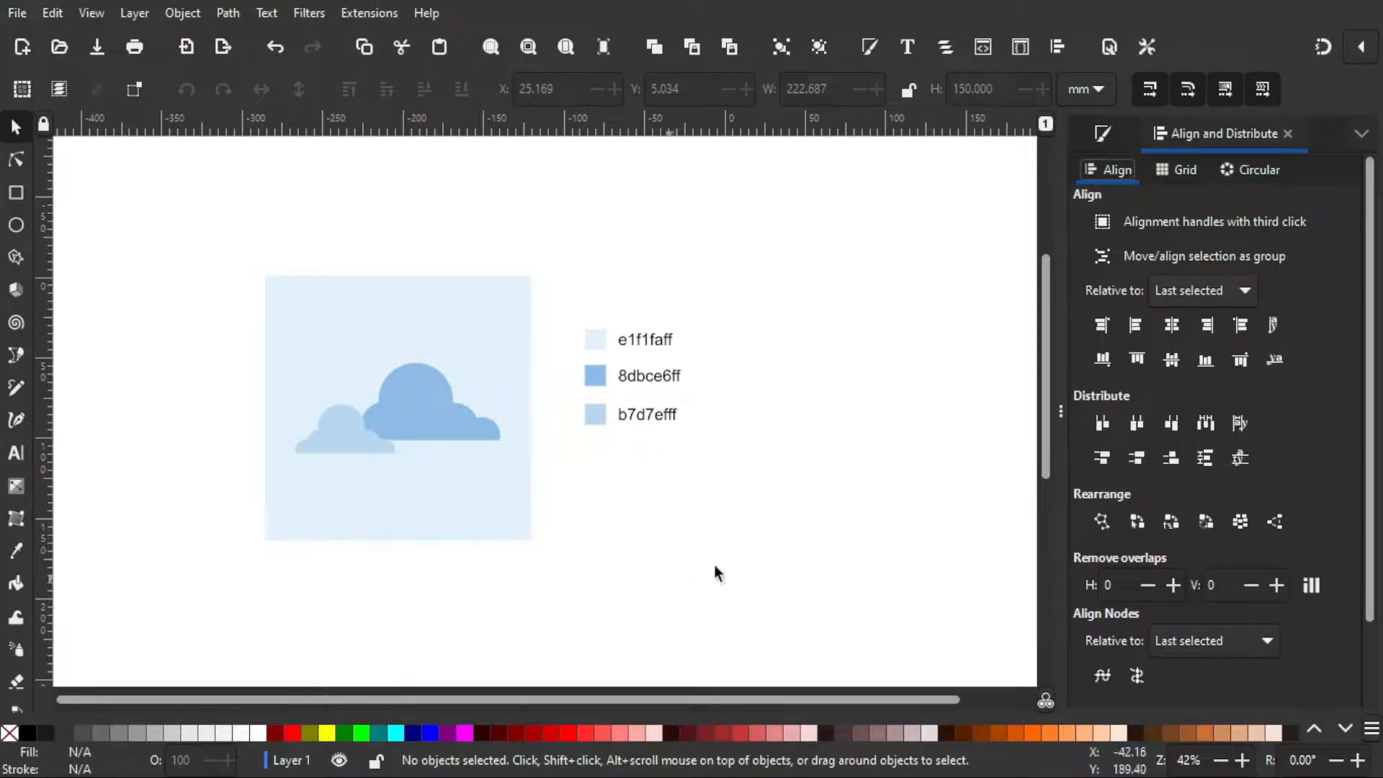
# Draw a red square about 161 mm wide and place it on the empty canvas beside the colour swatches
pyautogui.moveTo(756, 562); pyautogui.dragTo(622, 546)
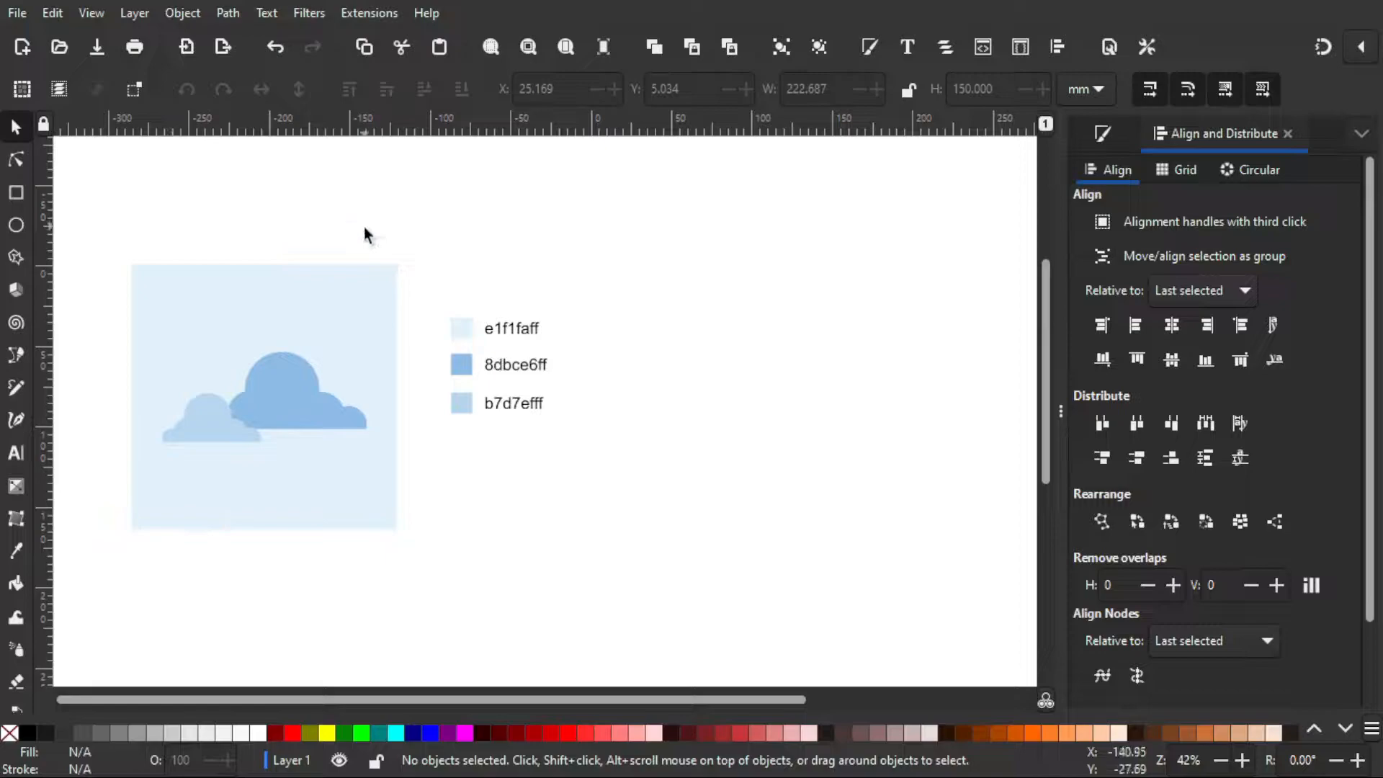
pyautogui.click(16, 195)
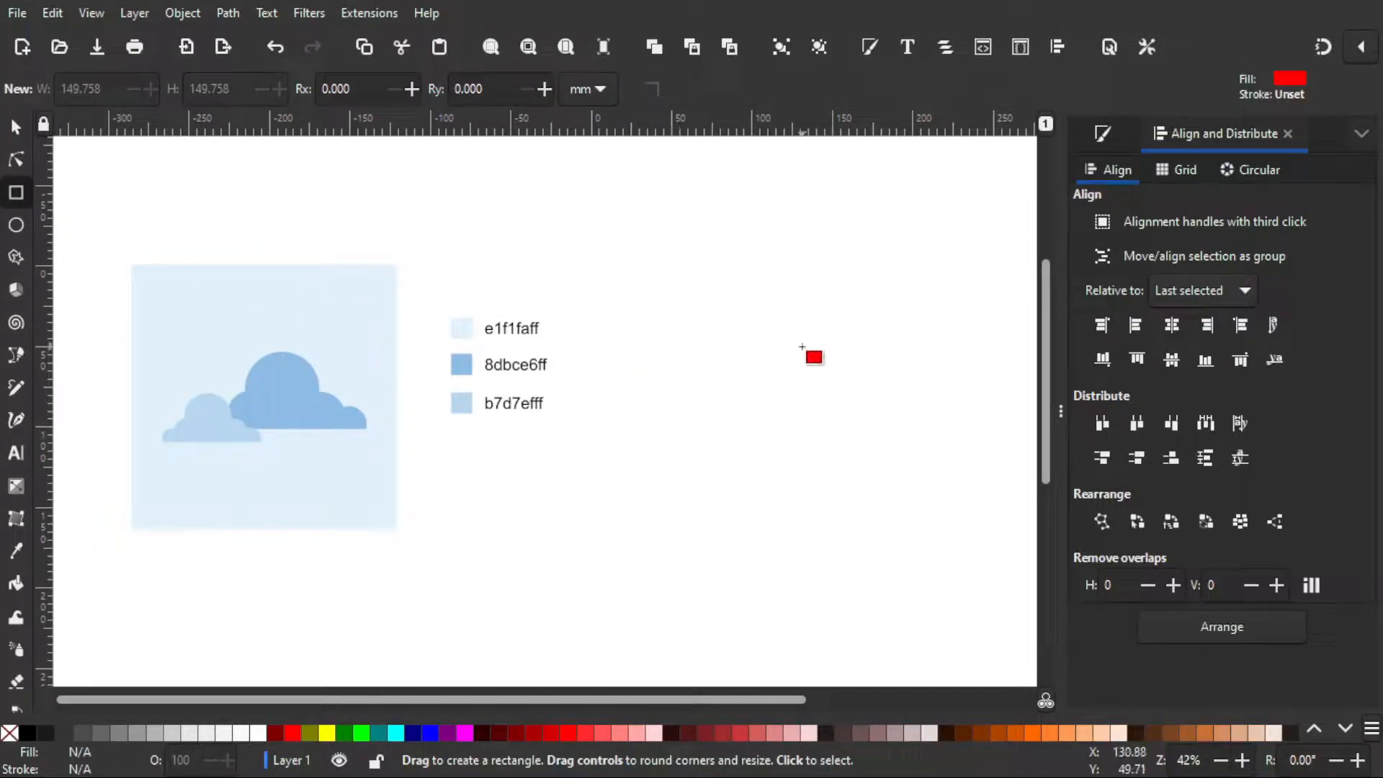
pyautogui.moveTo(680, 262); pyautogui.dragTo(832, 396)
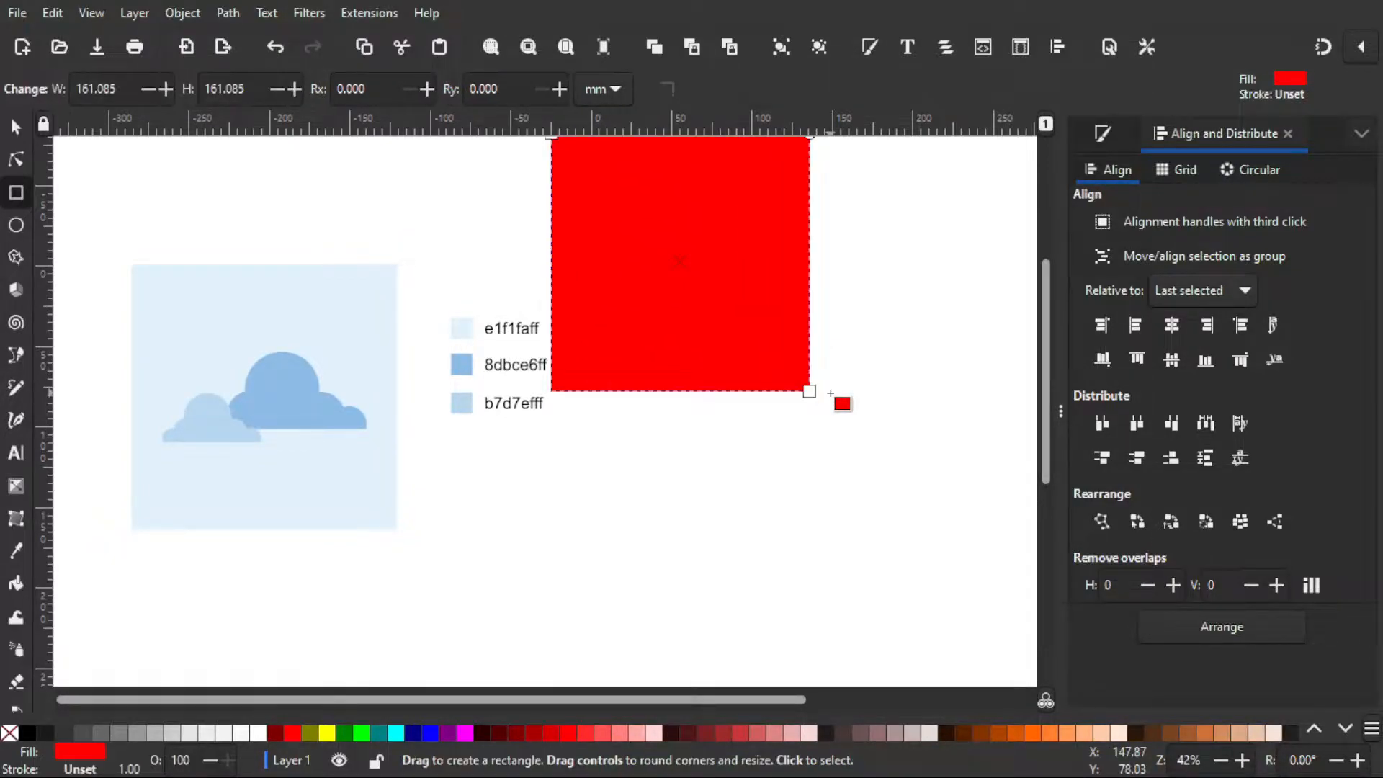
pyautogui.click(16, 130)
pyautogui.moveTo(725, 281); pyautogui.dragTo(769, 404)
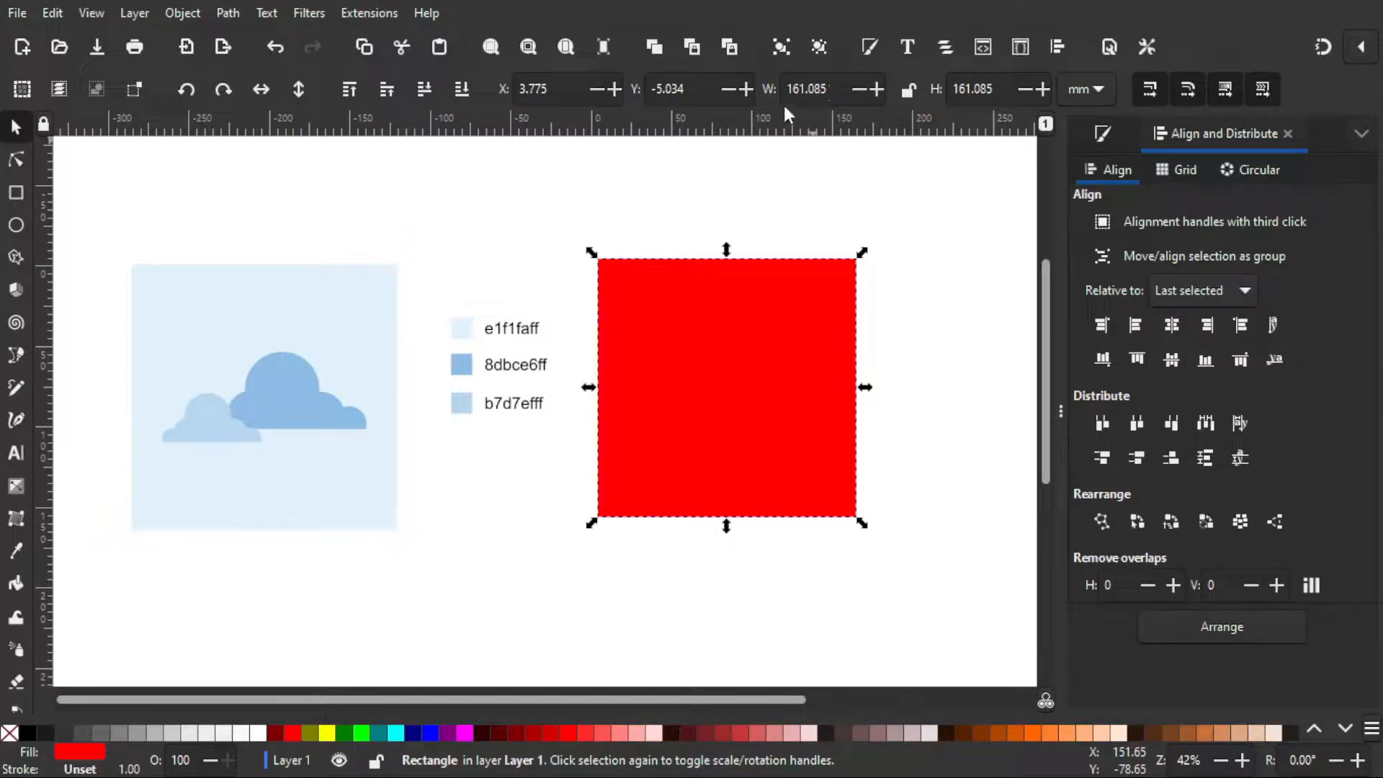
# Set the red square's width and height to 160 mm each and deselect it
pyautogui.moveTo(837, 90); pyautogui.dragTo(798, 89)
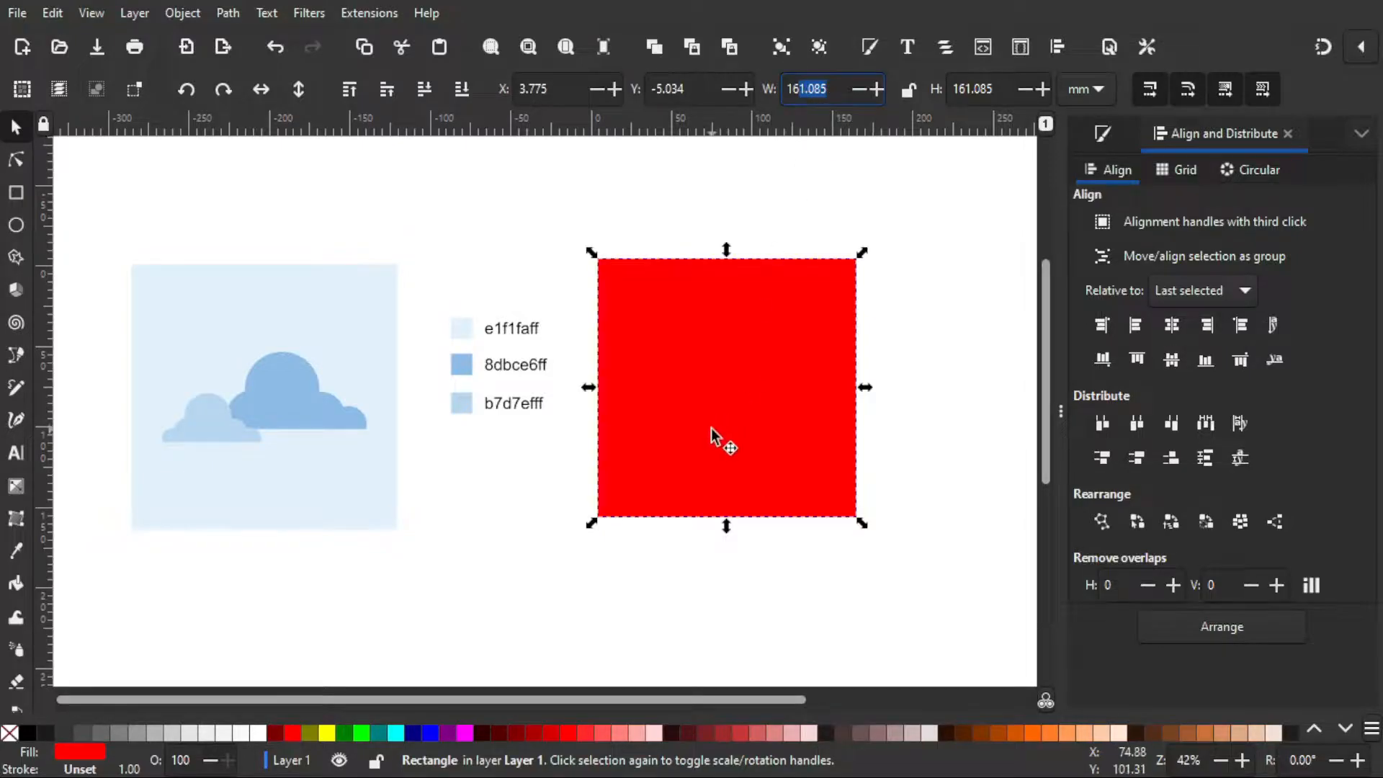
pyautogui.write('0')
pyautogui.press('Return')
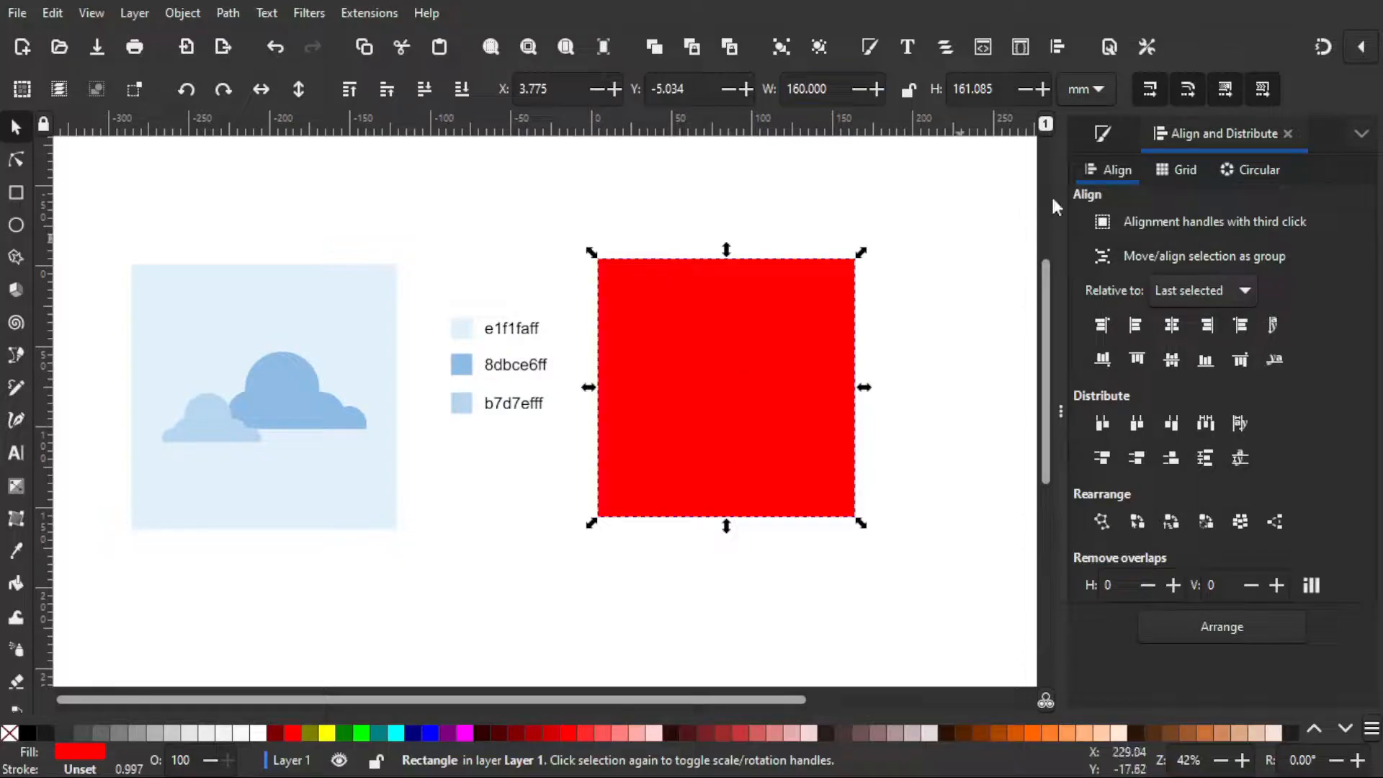
pyautogui.click(1001, 89)
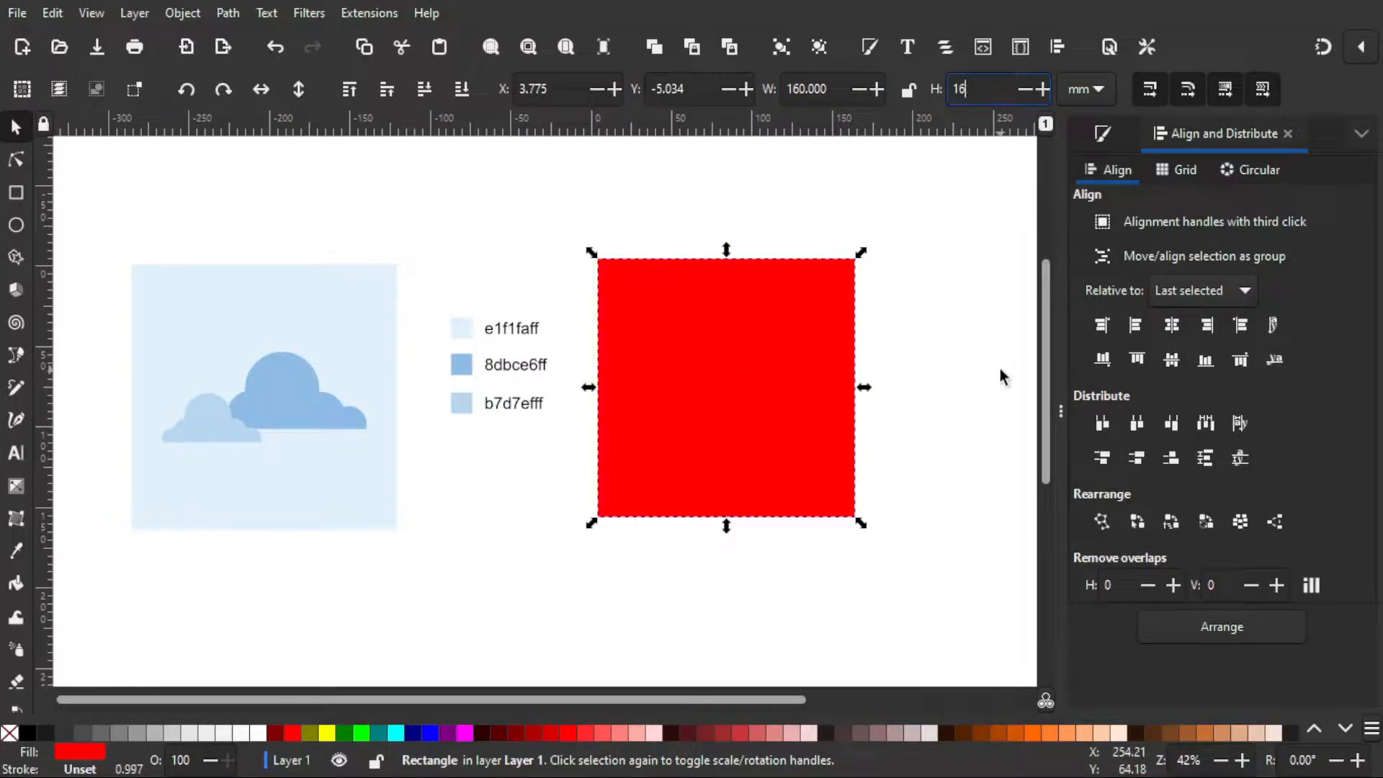
pyautogui.press('Return')
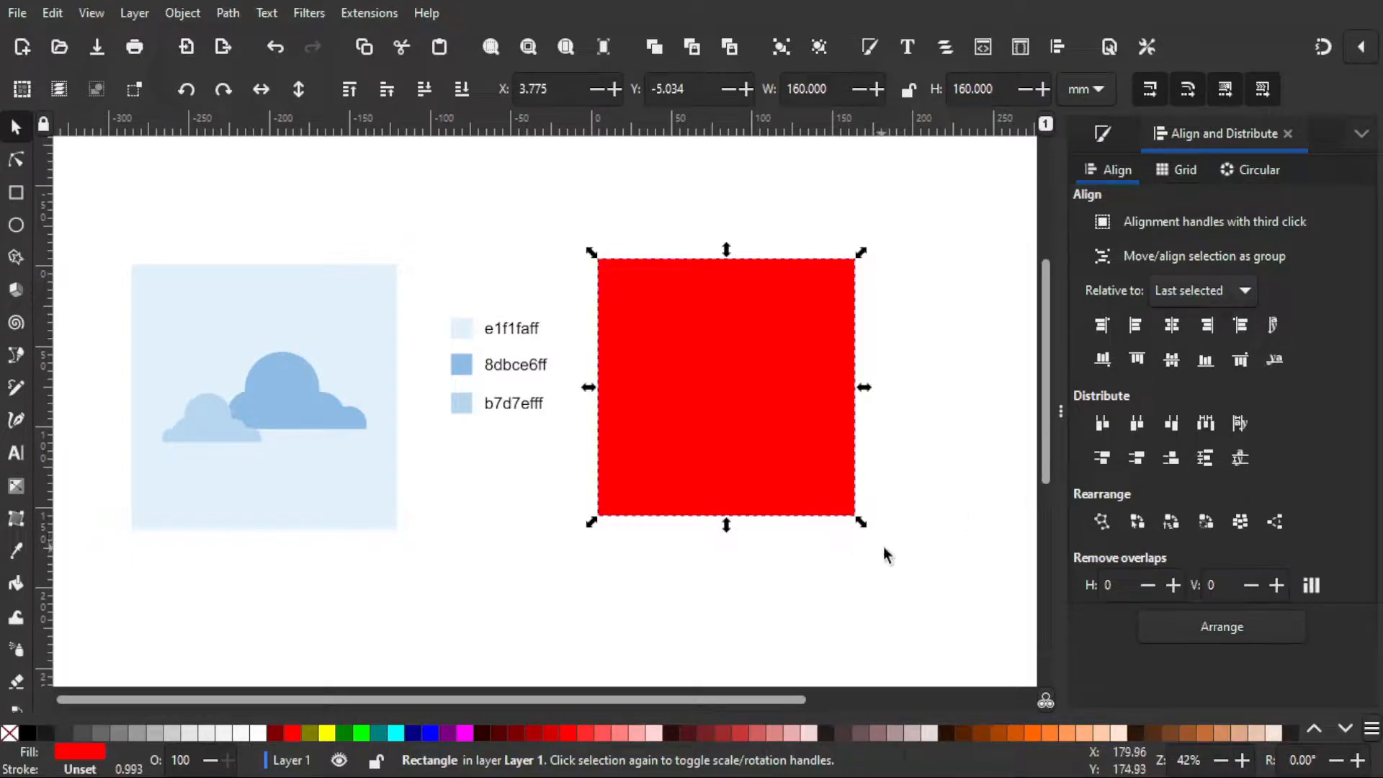
pyautogui.click(625, 595)
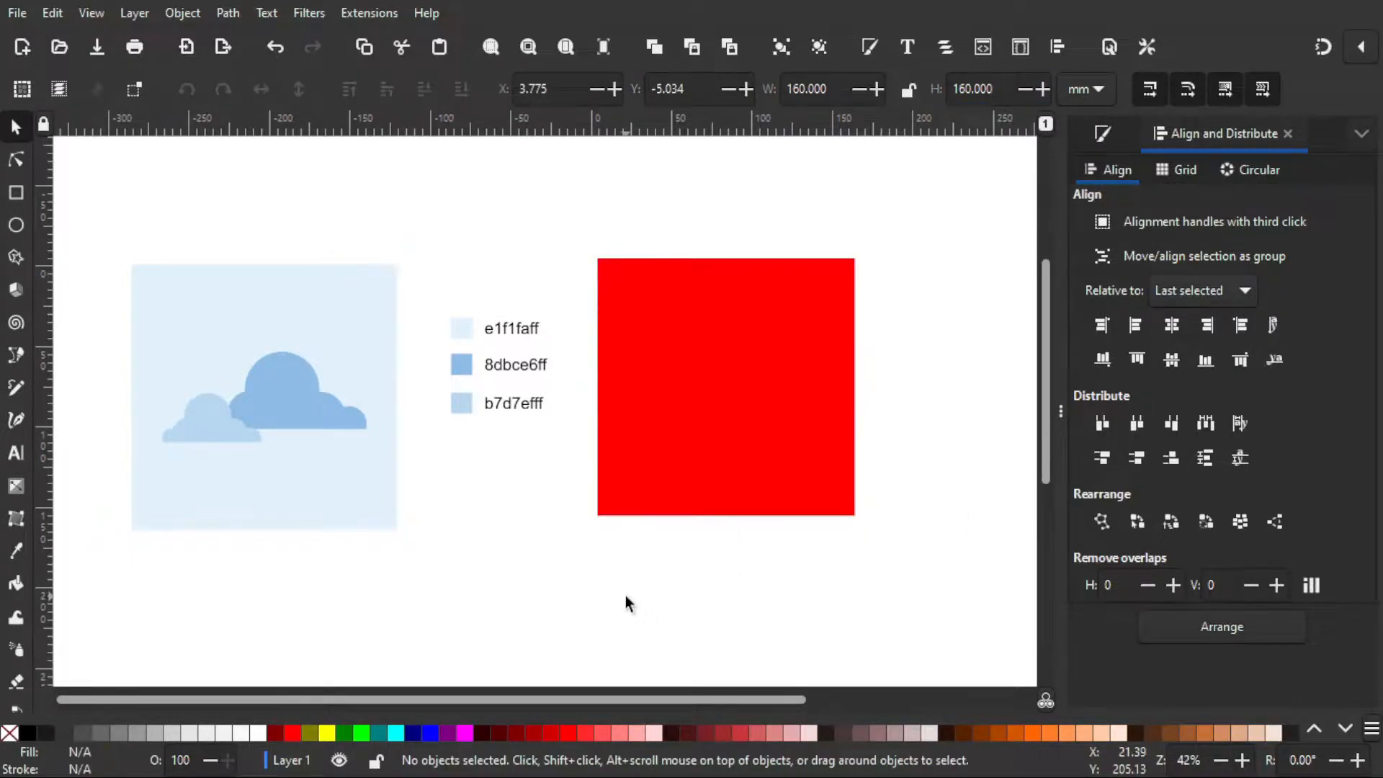
# Draw a circle about 80.5 mm in diameter beside the red square and fill it with yellow
pyautogui.click(15, 226)
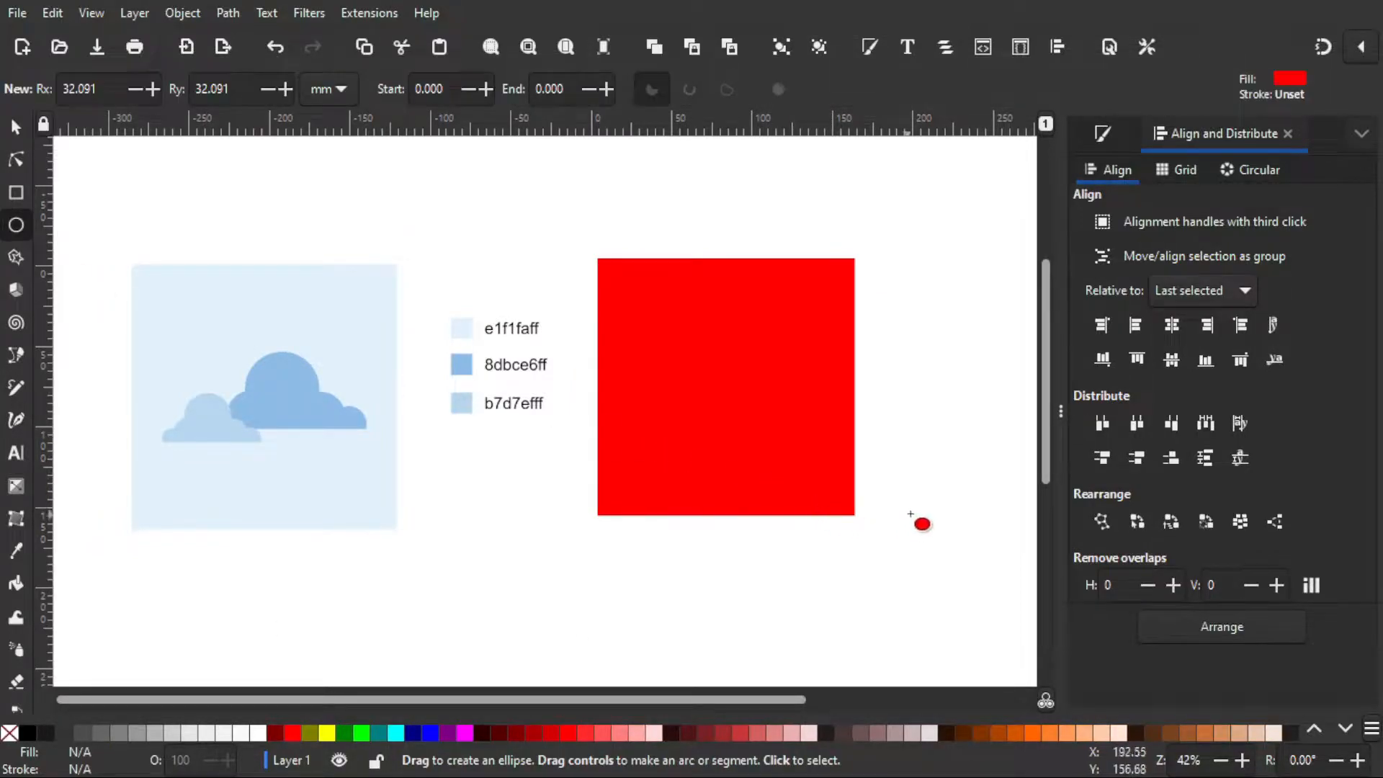
pyautogui.moveTo(951, 518); pyautogui.dragTo(760, 524)
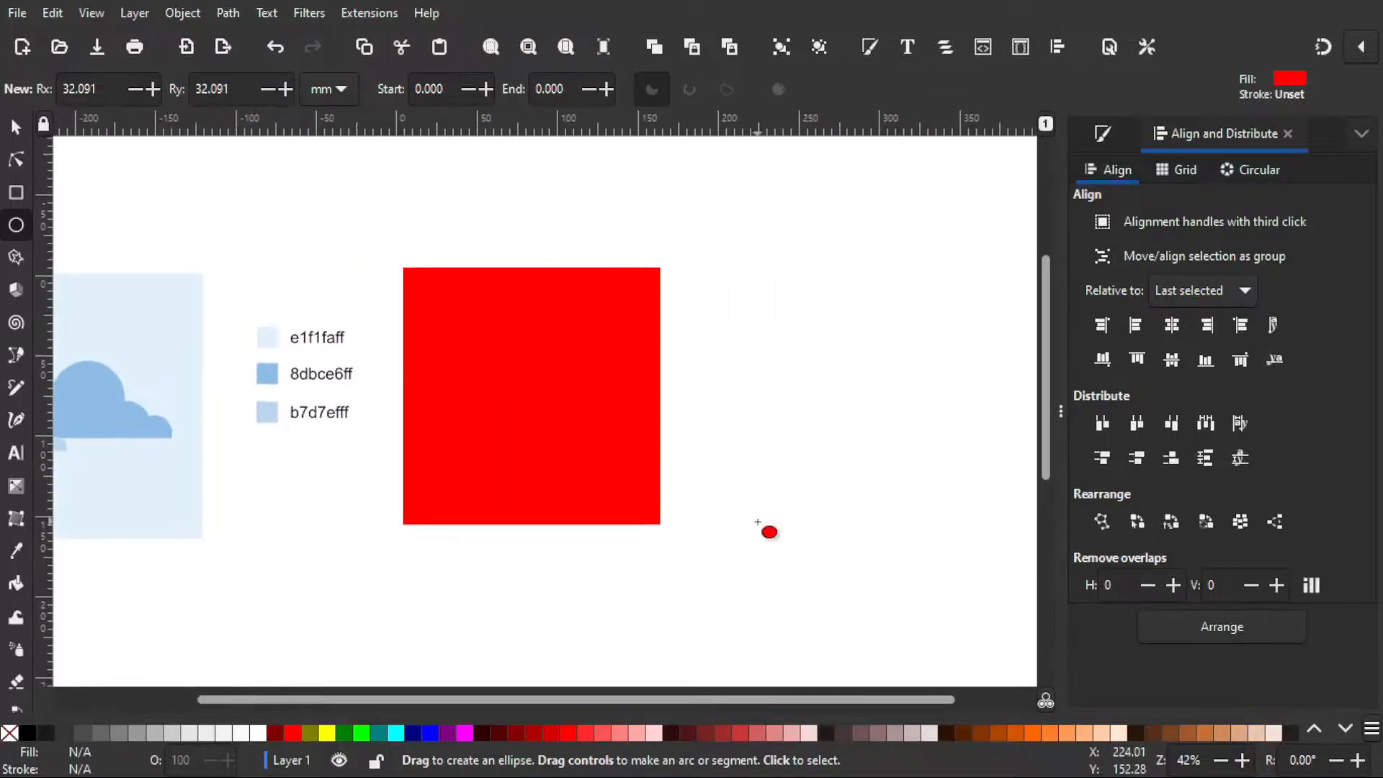
pyautogui.moveTo(792, 335); pyautogui.dragTo(858, 401)
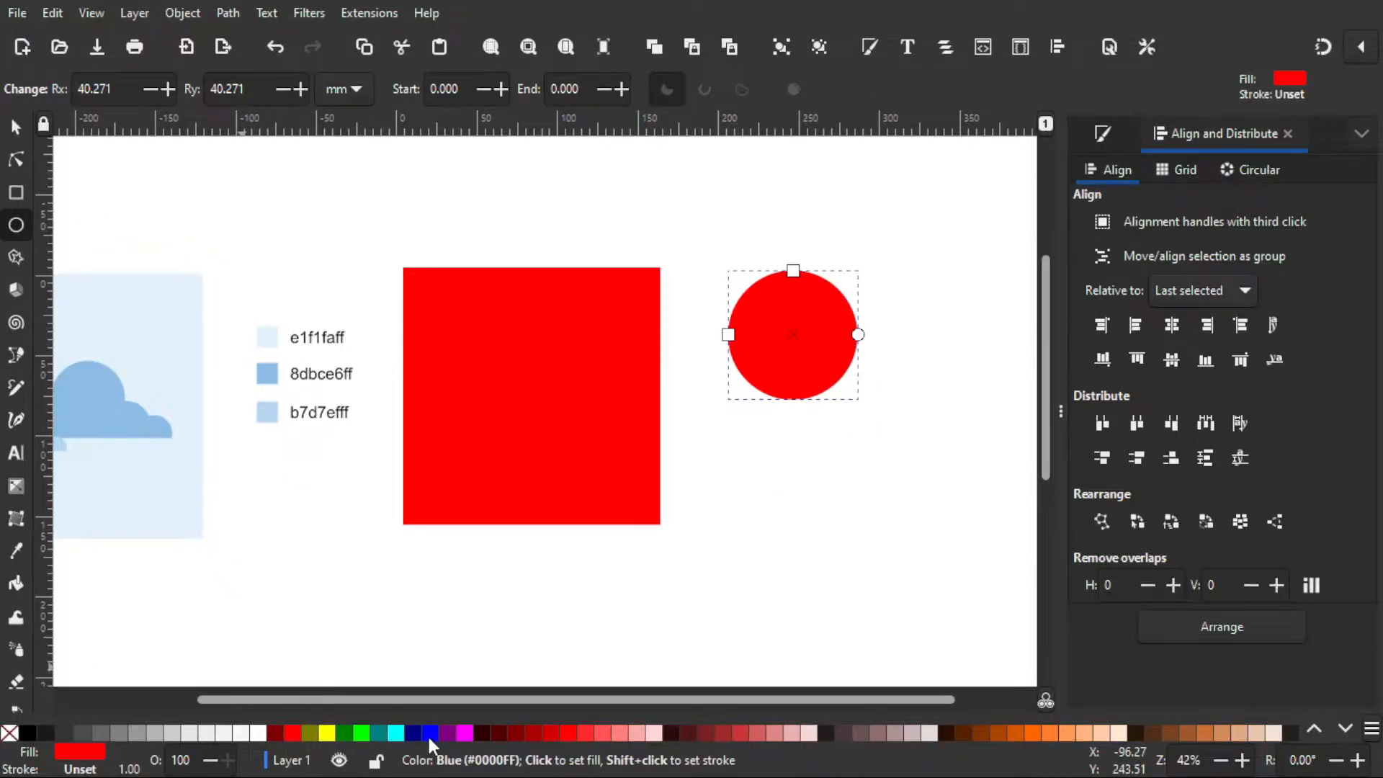
pyautogui.click(328, 733)
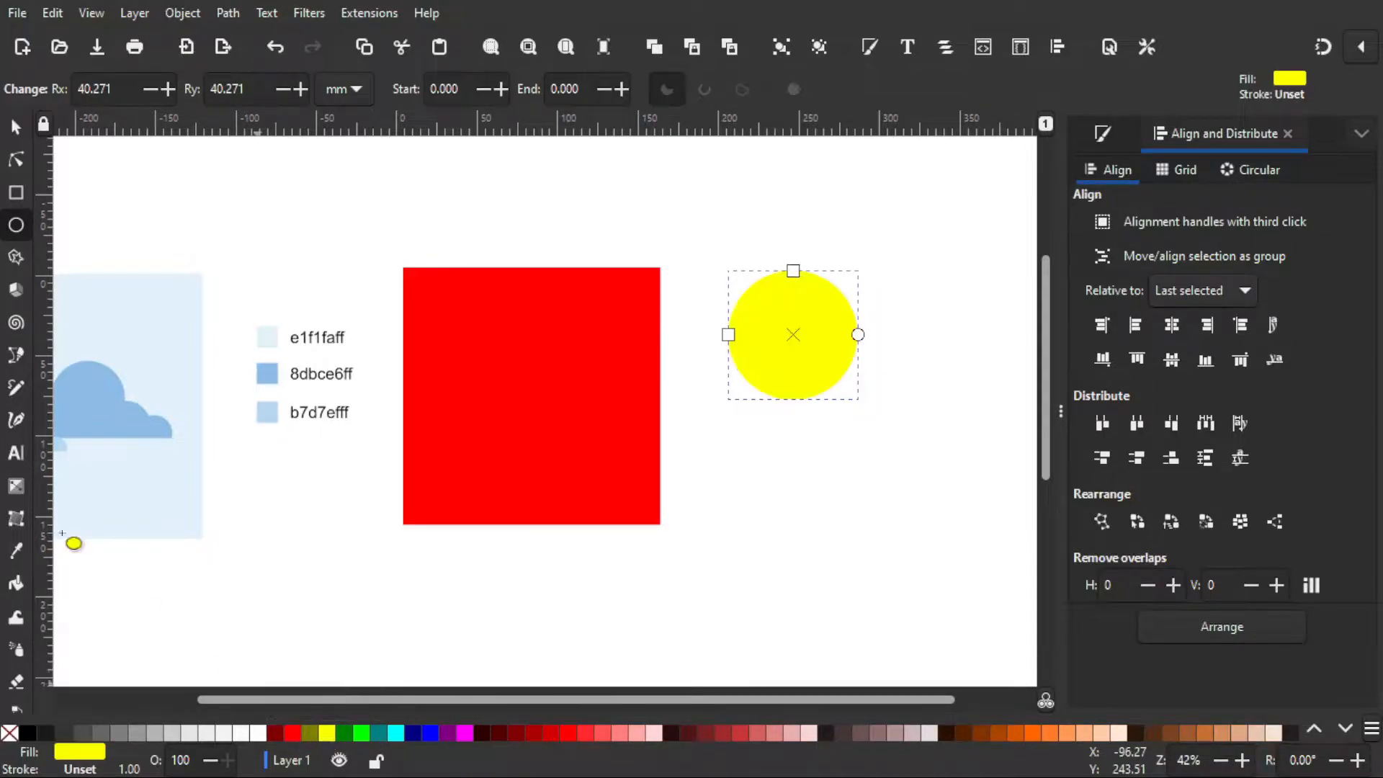
# Move the yellow circle onto the red square and shrink it proportionally to about 66.7 mm
pyautogui.click(15, 127)
pyautogui.moveTo(763, 393); pyautogui.dragTo(531, 430)
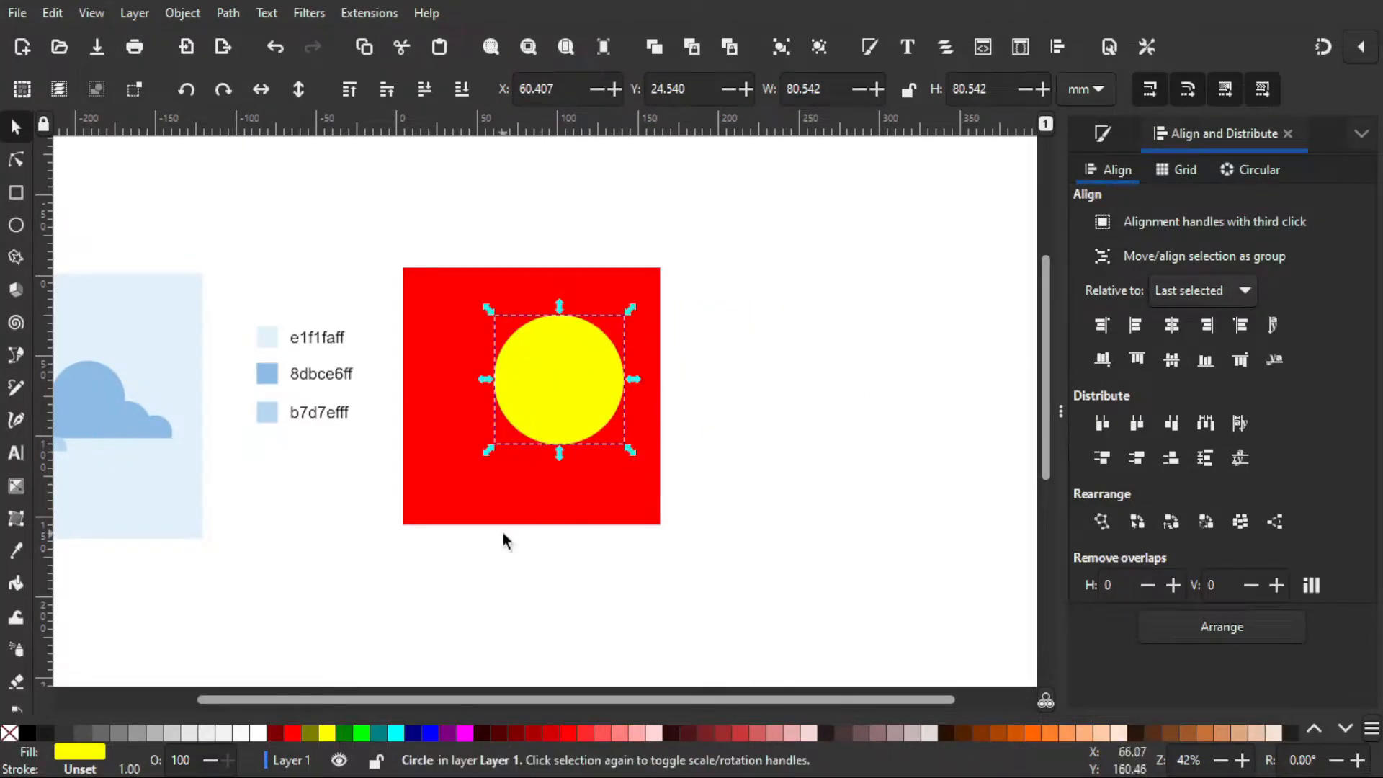
pyautogui.hscroll(-3, 533, 539)
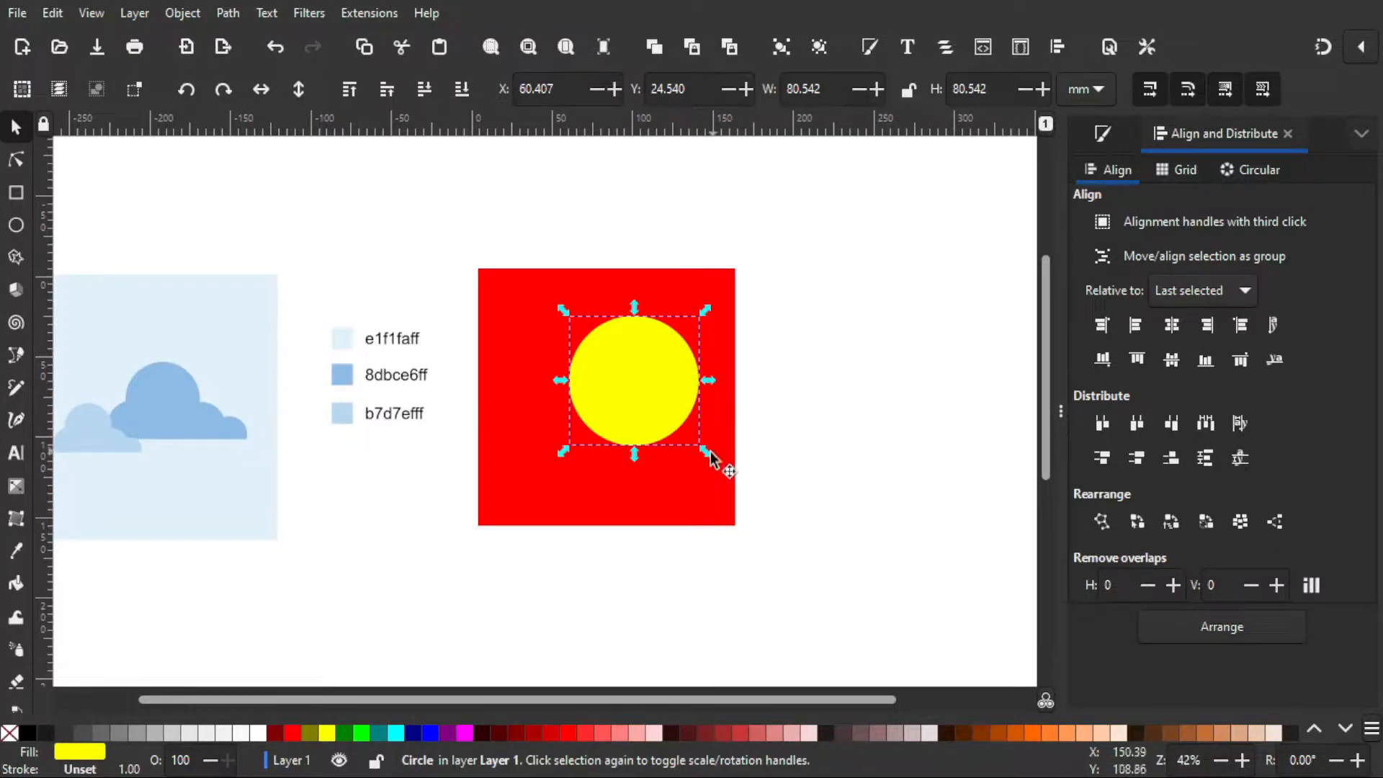
pyautogui.moveTo(704, 449); pyautogui.dragTo(697, 447)
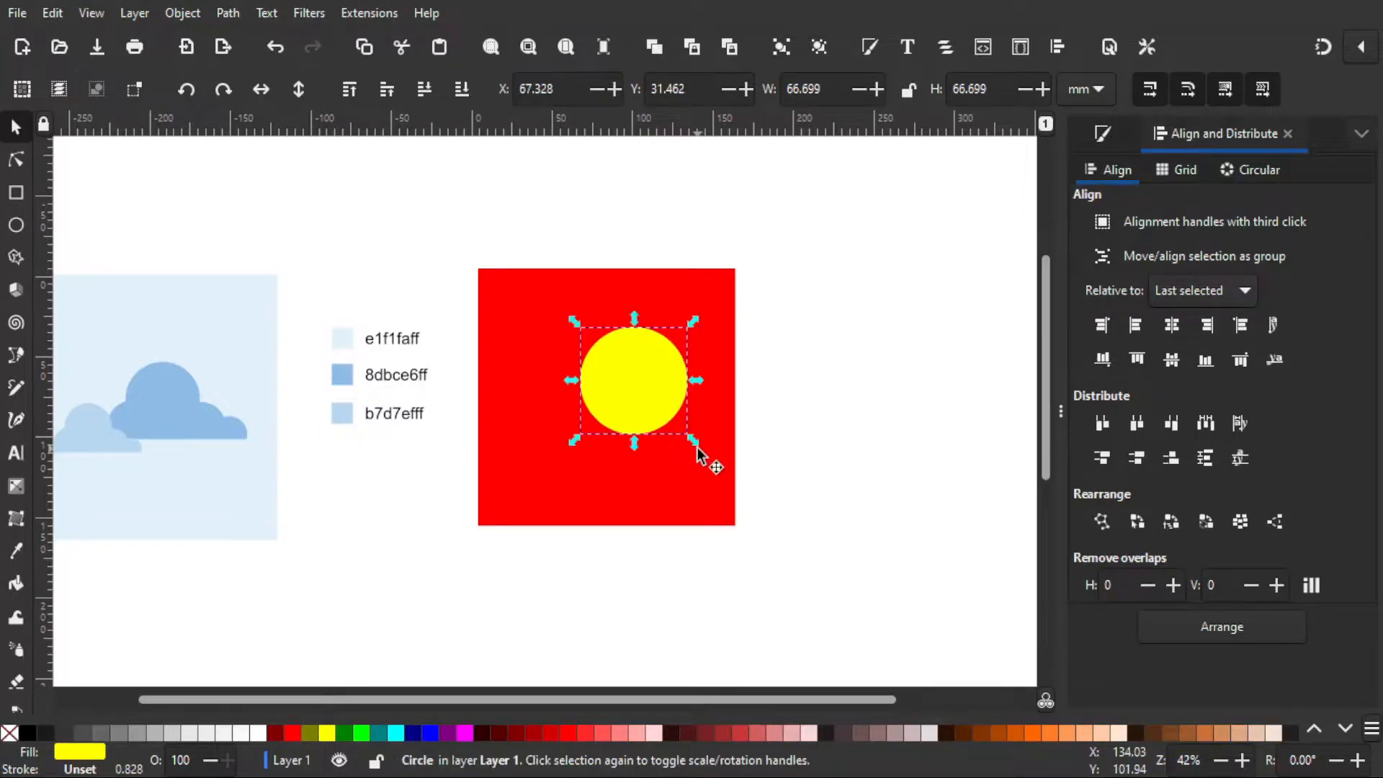
pyautogui.click(870, 405)
# Duplicate the yellow circle, shrink the copy to about 37.8 mm and overlap it with the large circle's right side
pyautogui.click(655, 378)
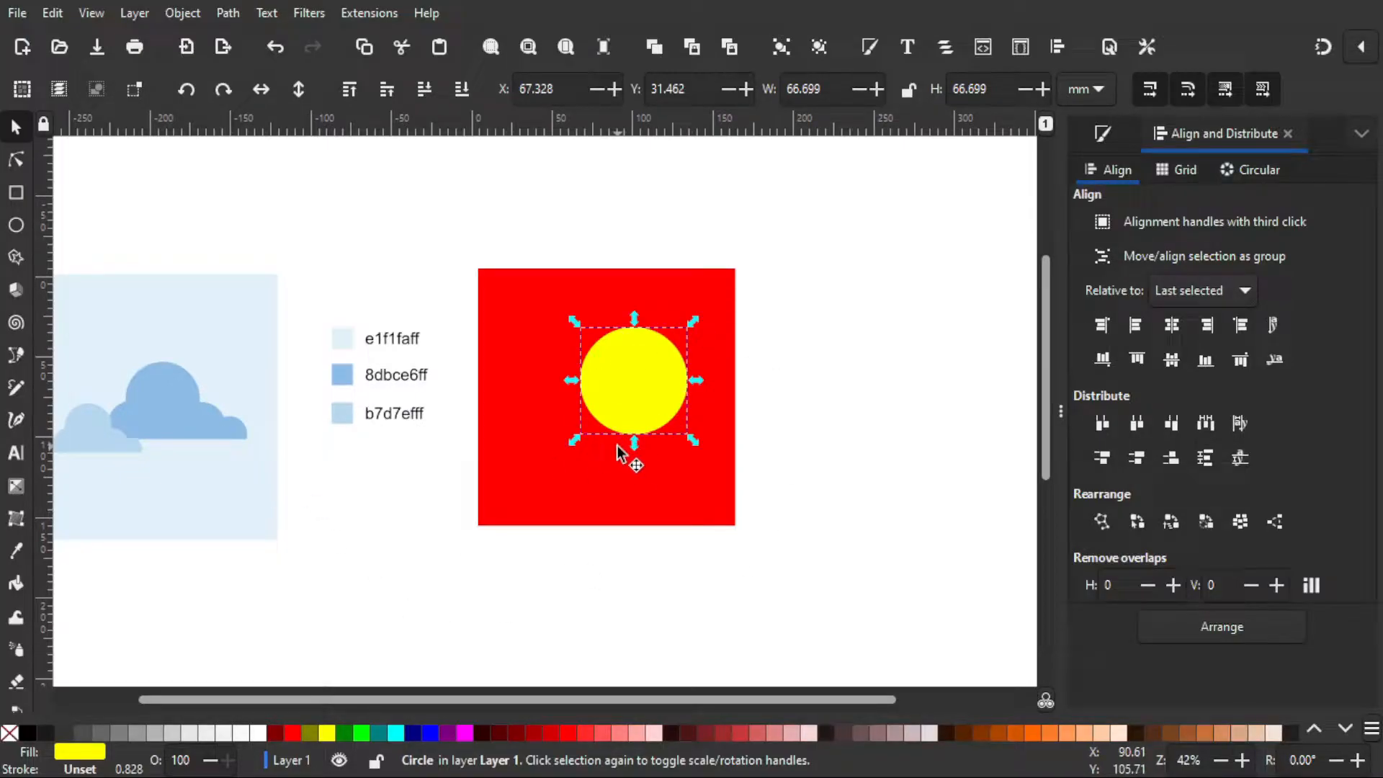
pyautogui.hotkey('ctrl', 'd')
pyautogui.moveTo(632, 402); pyautogui.dragTo(742, 430)
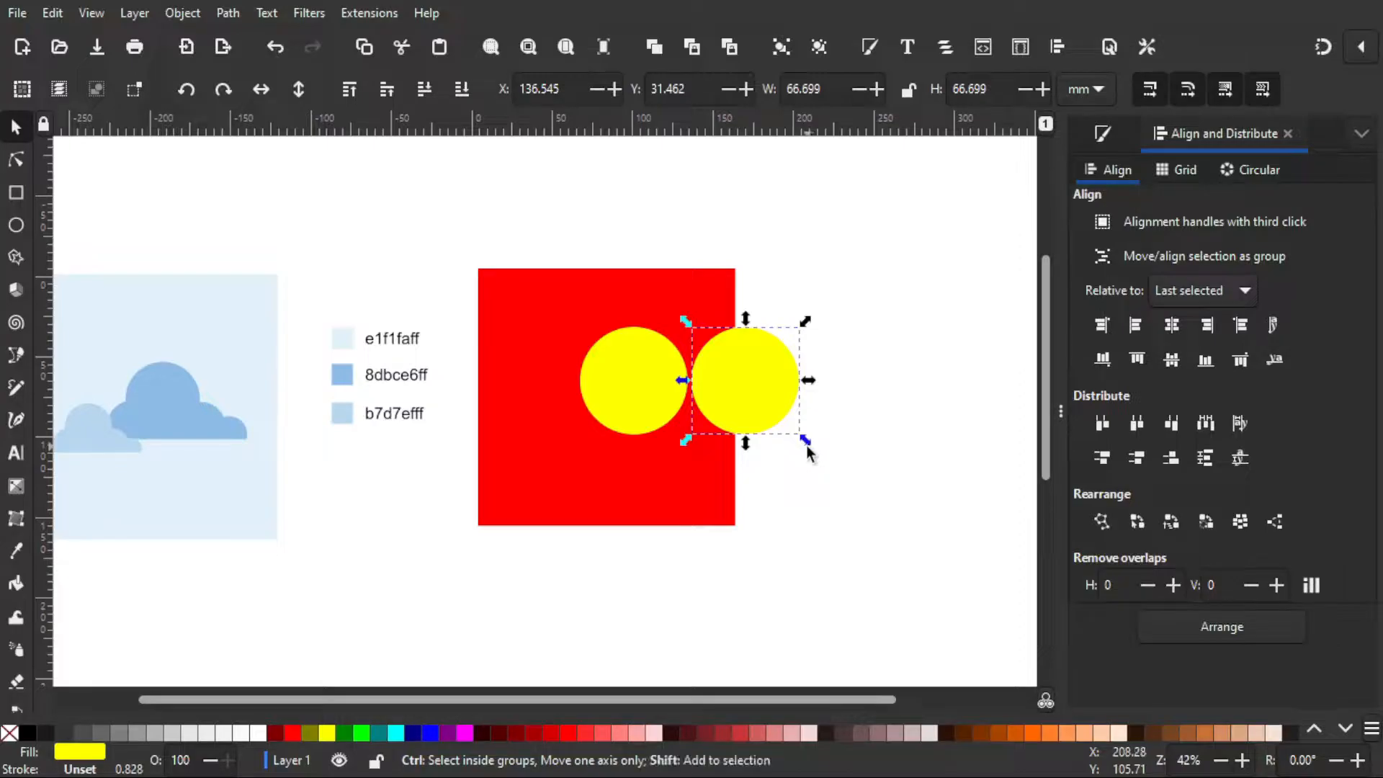
pyautogui.moveTo(807, 446); pyautogui.dragTo(730, 439)
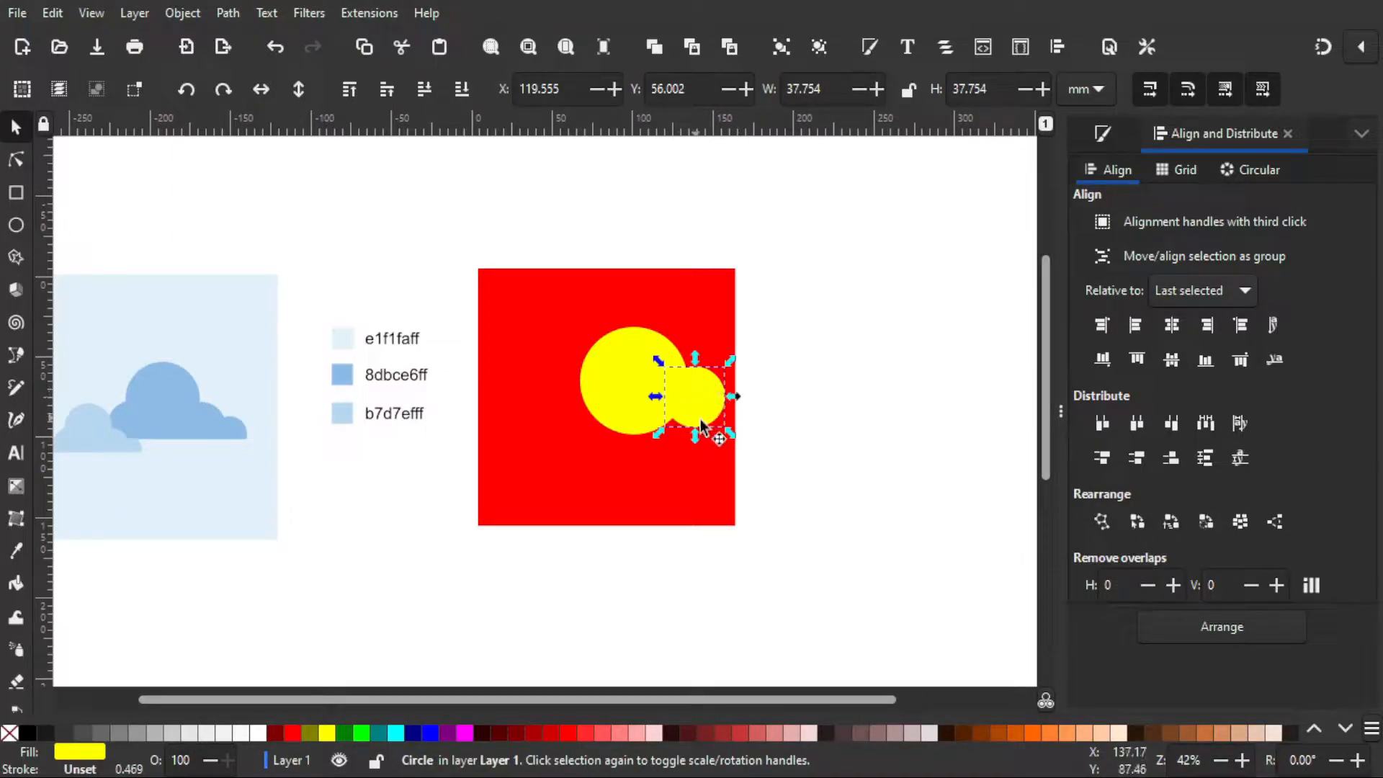
# Duplicate the 37.8 mm circle and place the copy overlapping the large circle's left side
pyautogui.press('ctrl')
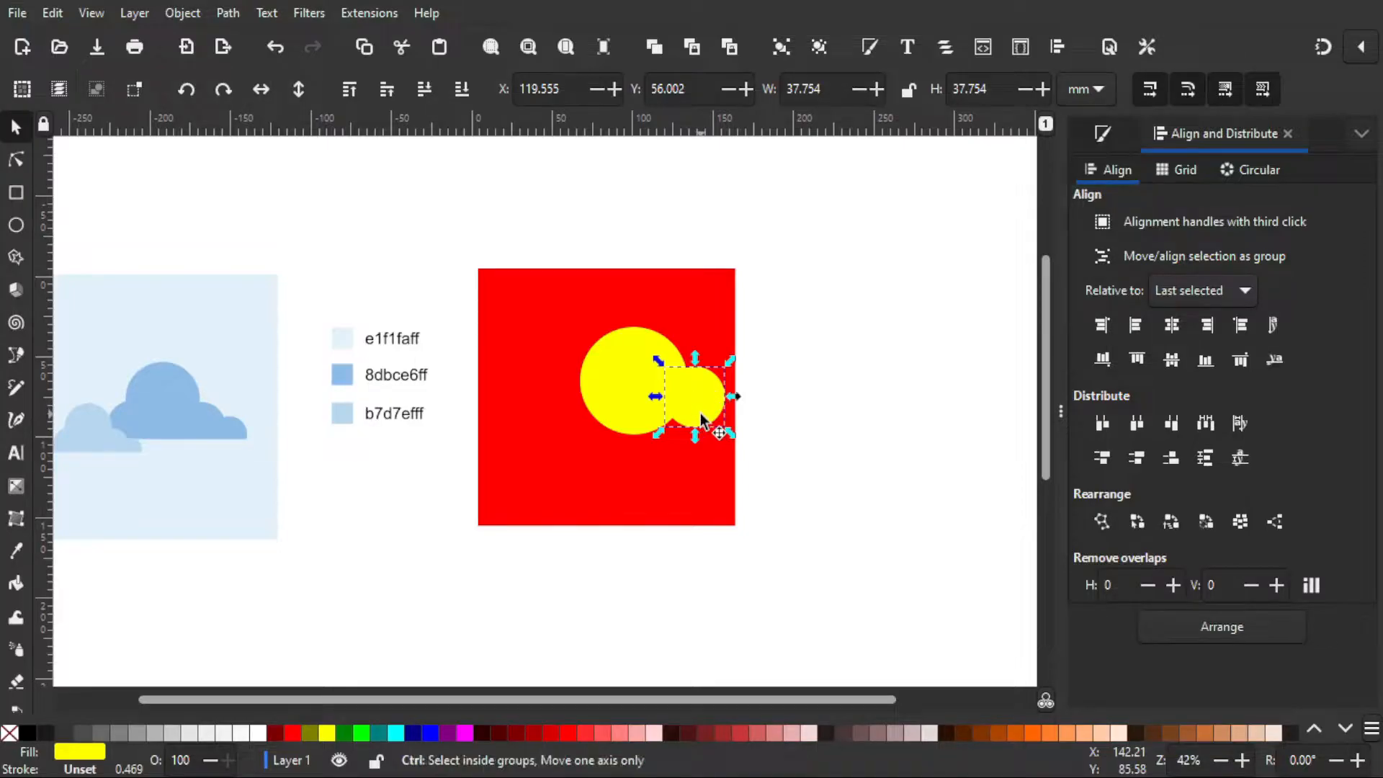
pyautogui.click(702, 416)
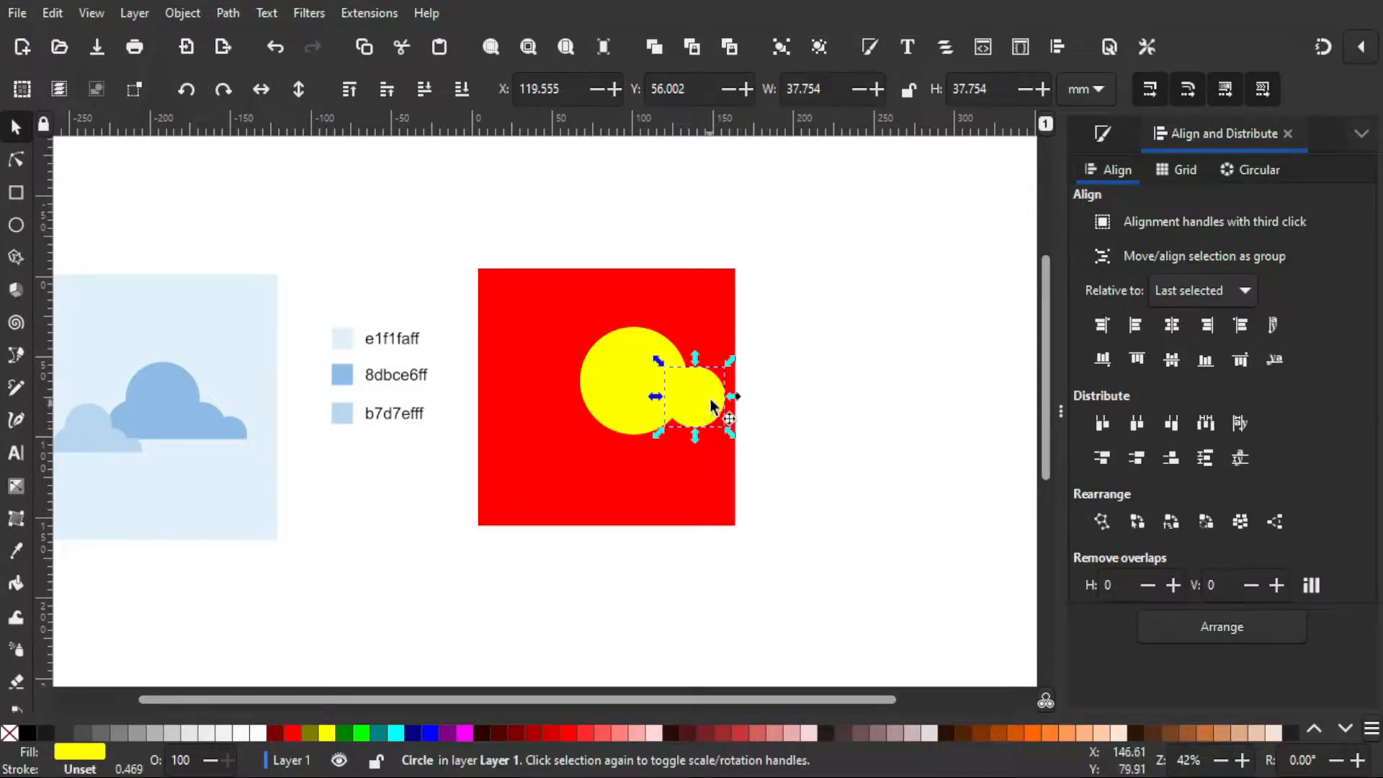
pyautogui.moveTo(711, 405); pyautogui.dragTo(583, 400)
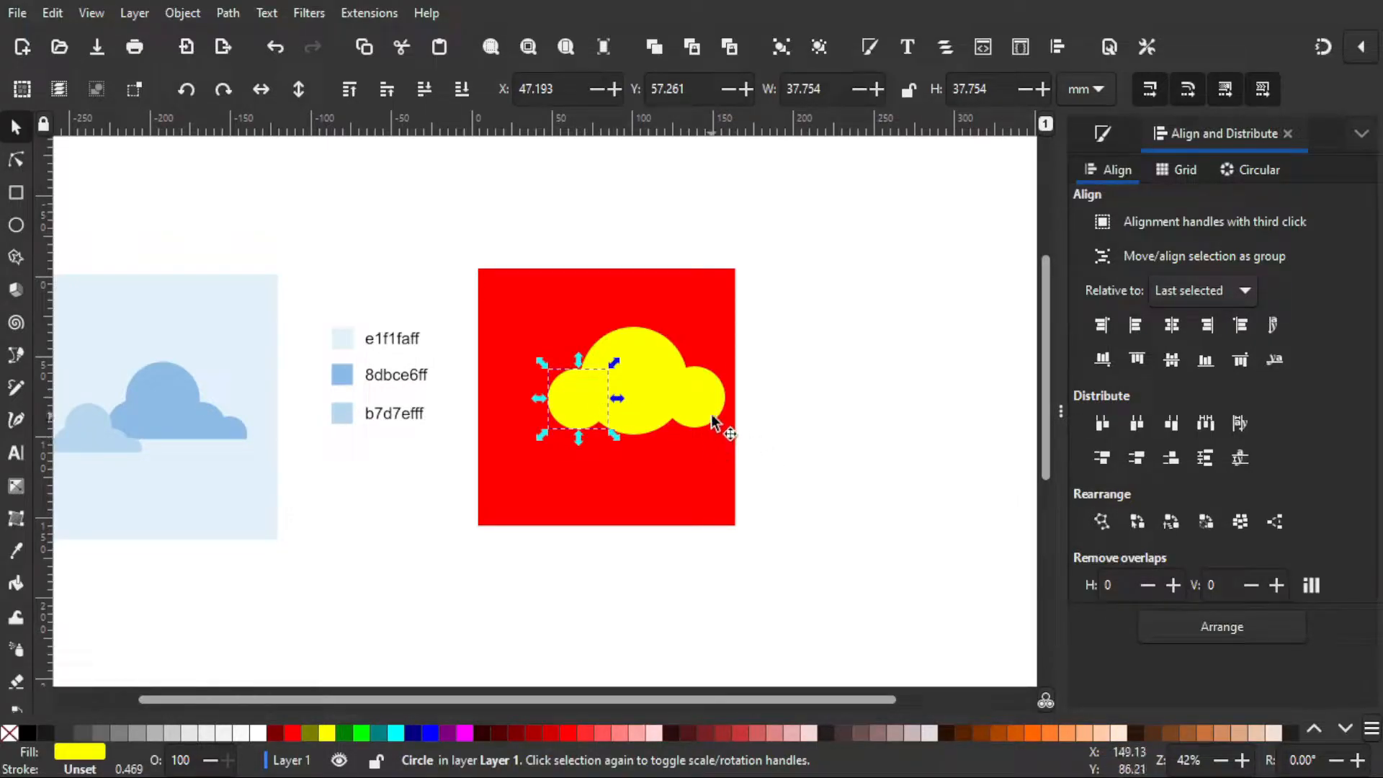
# Duplicate the left side circle, shrink the copy to about 27.7 mm and place it at the cloud's left end
pyautogui.press('ctrl')
pyautogui.click(571, 407)
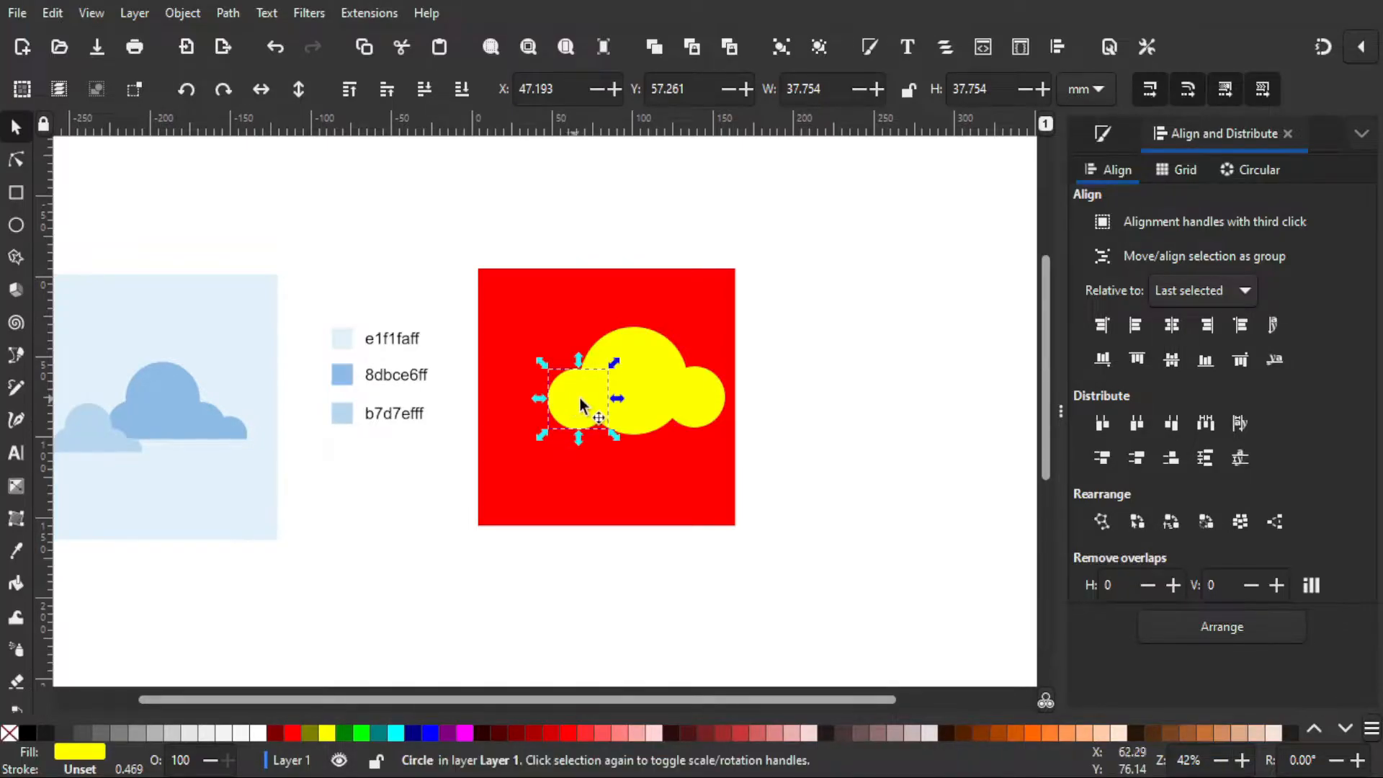
pyautogui.moveTo(572, 407); pyautogui.dragTo(541, 416)
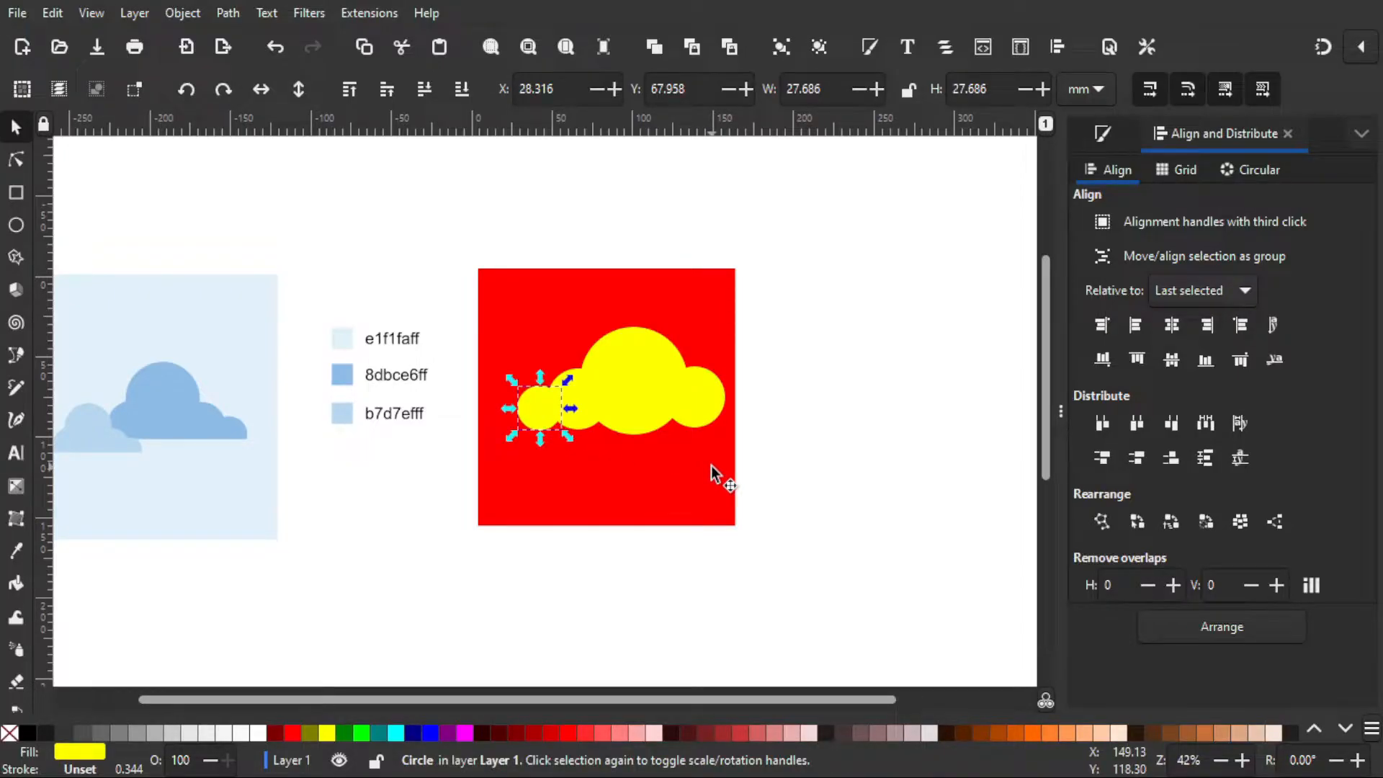
# Duplicate the smallest circle, move the copy horizontally to the cloud's right end and deselect it
pyautogui.press('ctrl')
pyautogui.moveTo(539, 413); pyautogui.dragTo(738, 412)
pyautogui.click(845, 440)
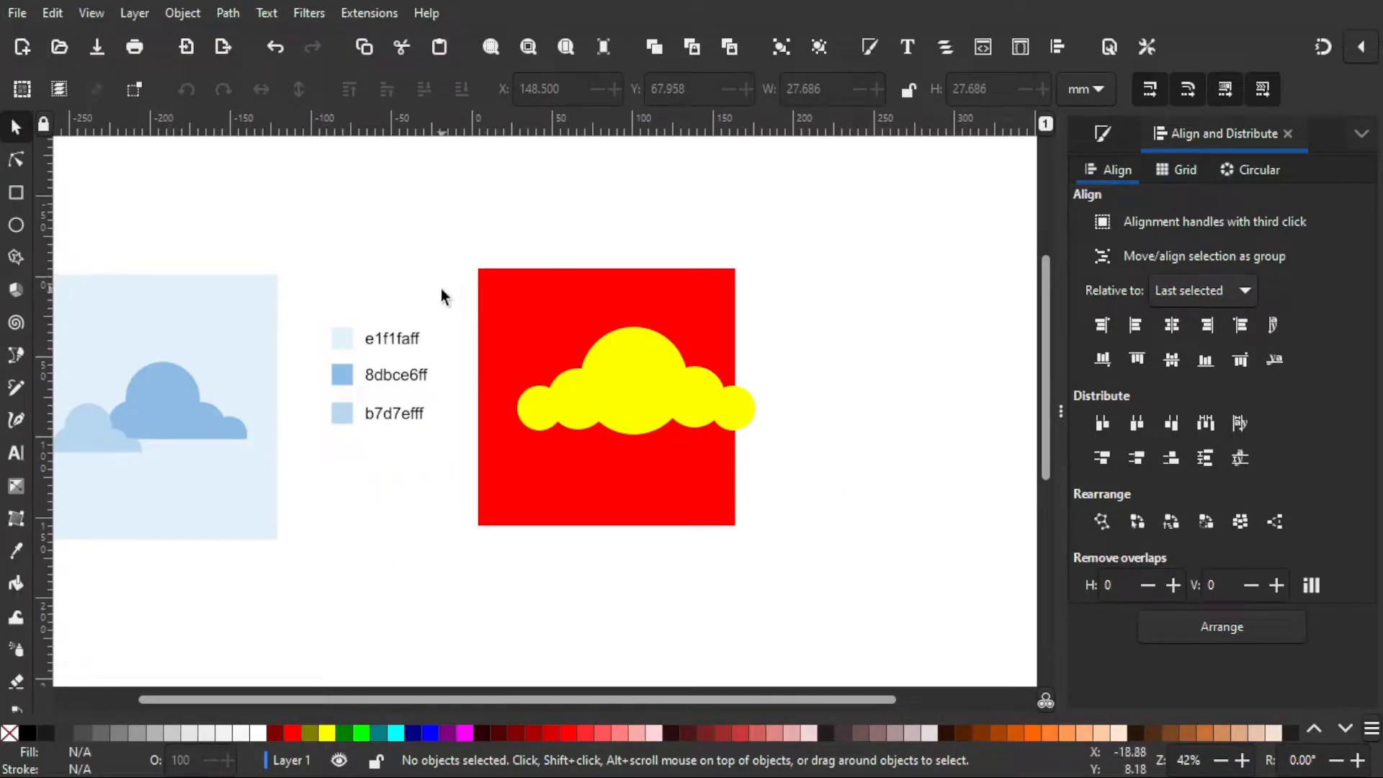
# Select all five yellow circles and merge them into one cloud shape with Union
pyautogui.moveTo(449, 302); pyautogui.dragTo(833, 497)
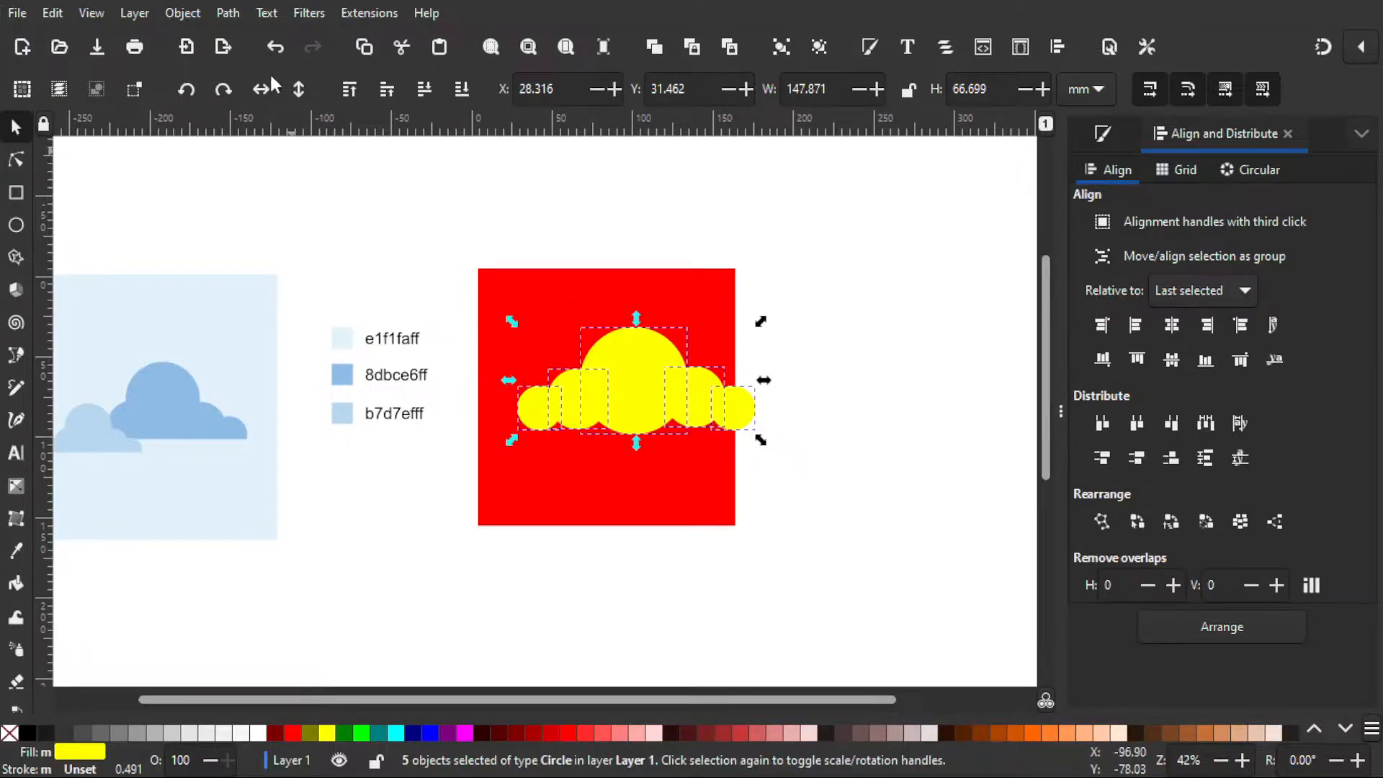
pyautogui.click(227, 13)
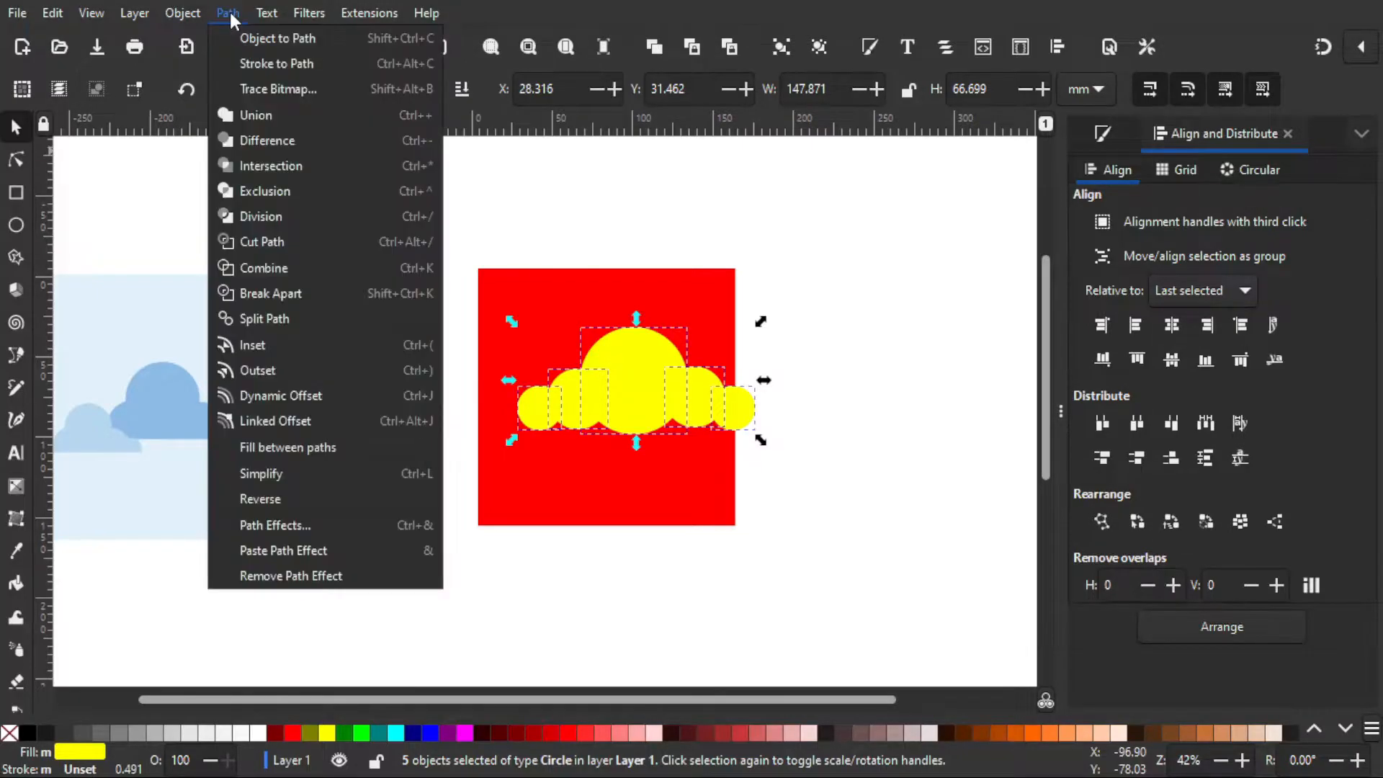
pyautogui.click(274, 123)
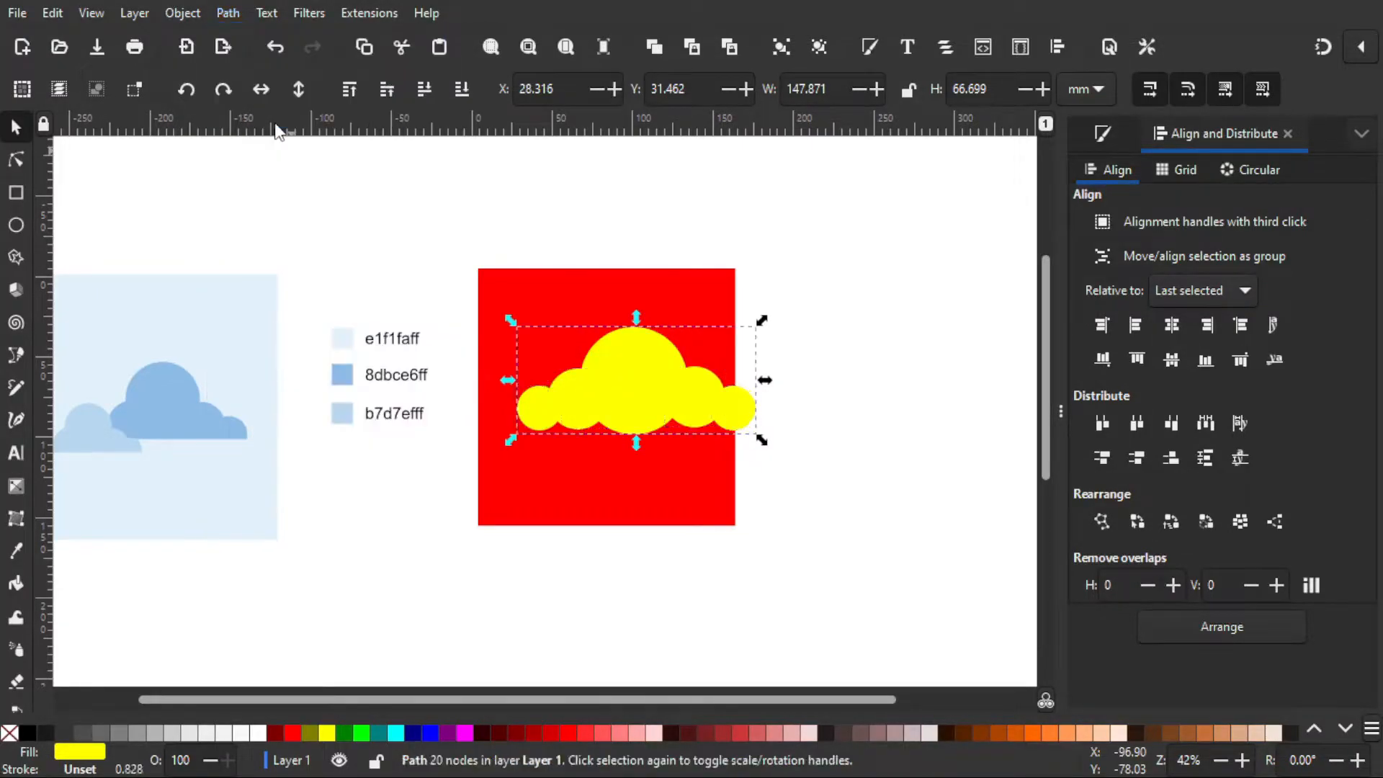
# Draw a rectangle about 212 by 49 mm over the cloud's lower edge and fill it with lime (#00FF00)
pyautogui.click(16, 193)
pyautogui.moveTo(465, 419); pyautogui.dragTo(804, 493)
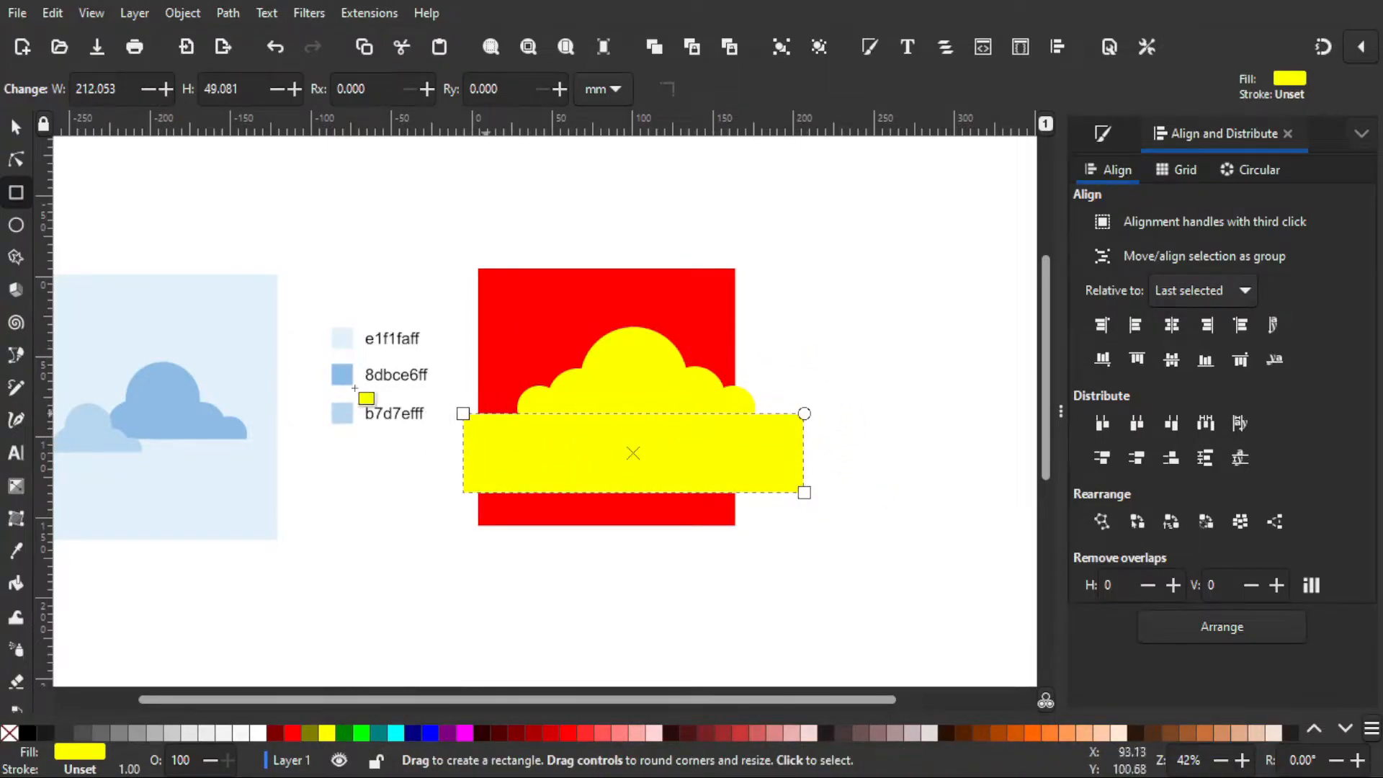
pyautogui.click(11, 136)
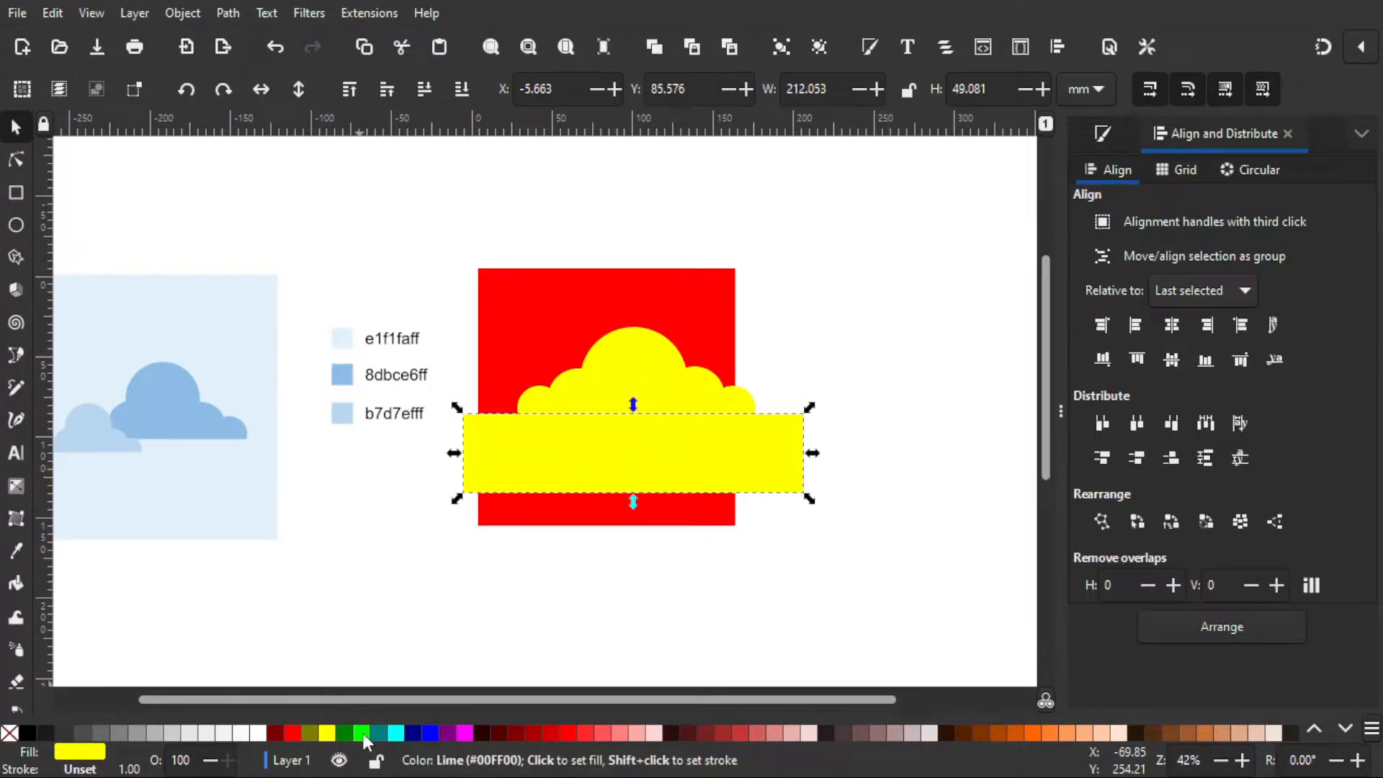
pyautogui.click(365, 734)
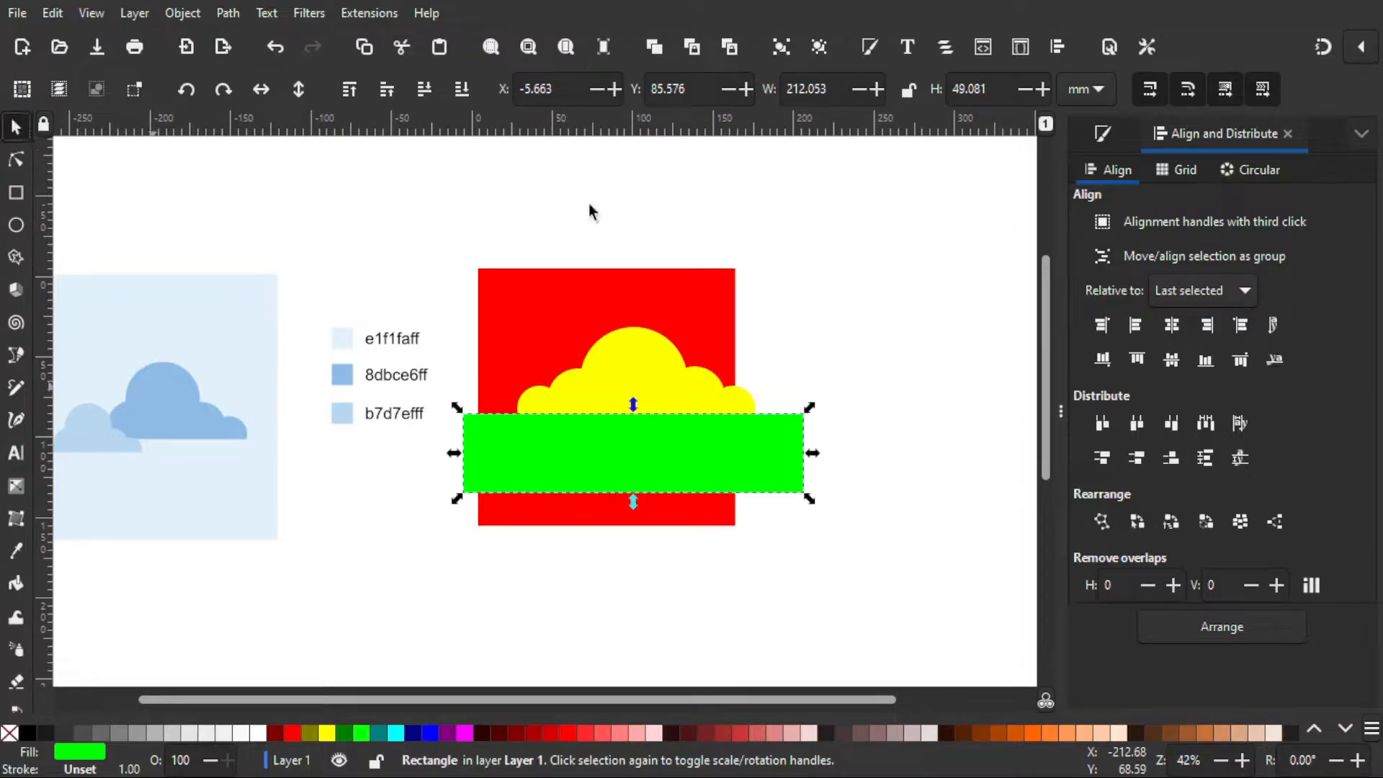
# Lower the green rectangle's fill alpha to 77 to see the cloud's bottom through it
pyautogui.click(1101, 136)
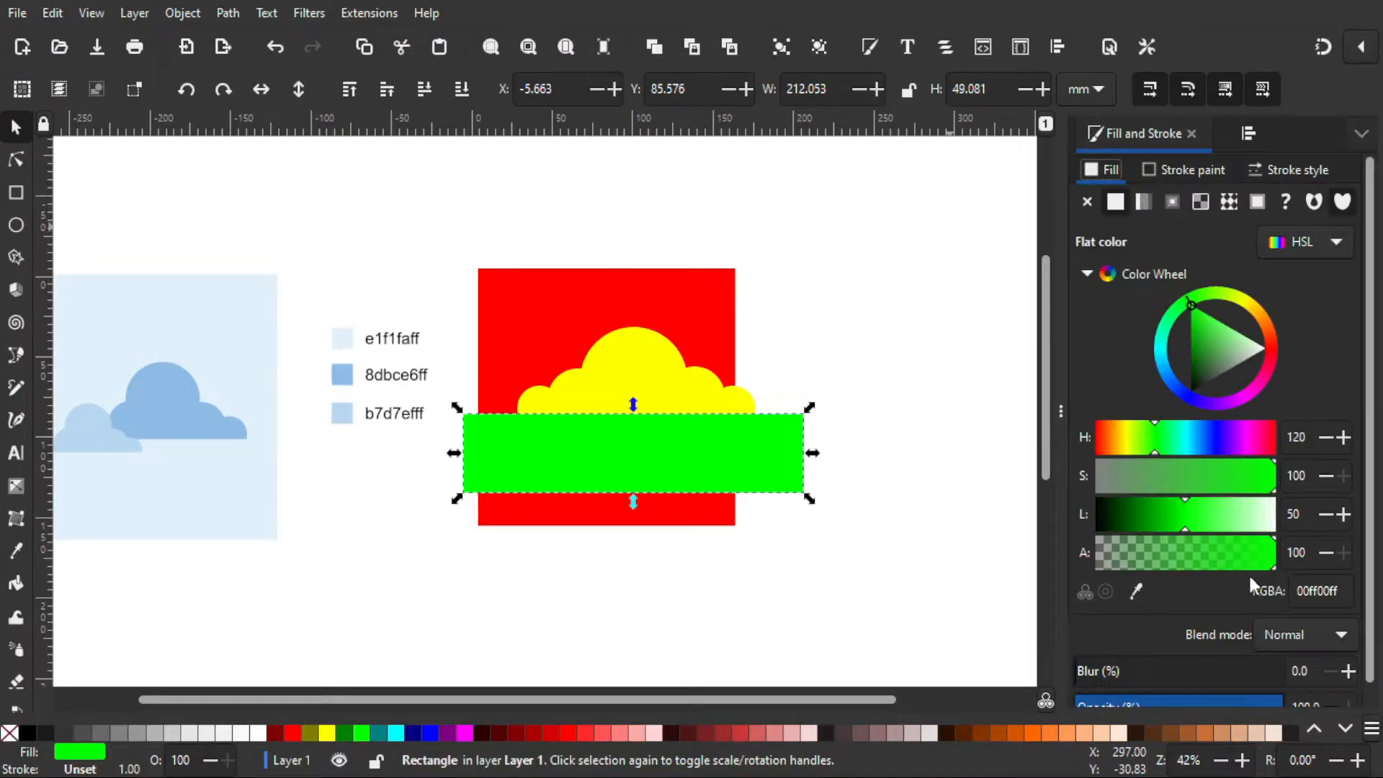
pyautogui.moveTo(1265, 558); pyautogui.dragTo(1235, 552)
pyautogui.scroll(2, 613, 421)
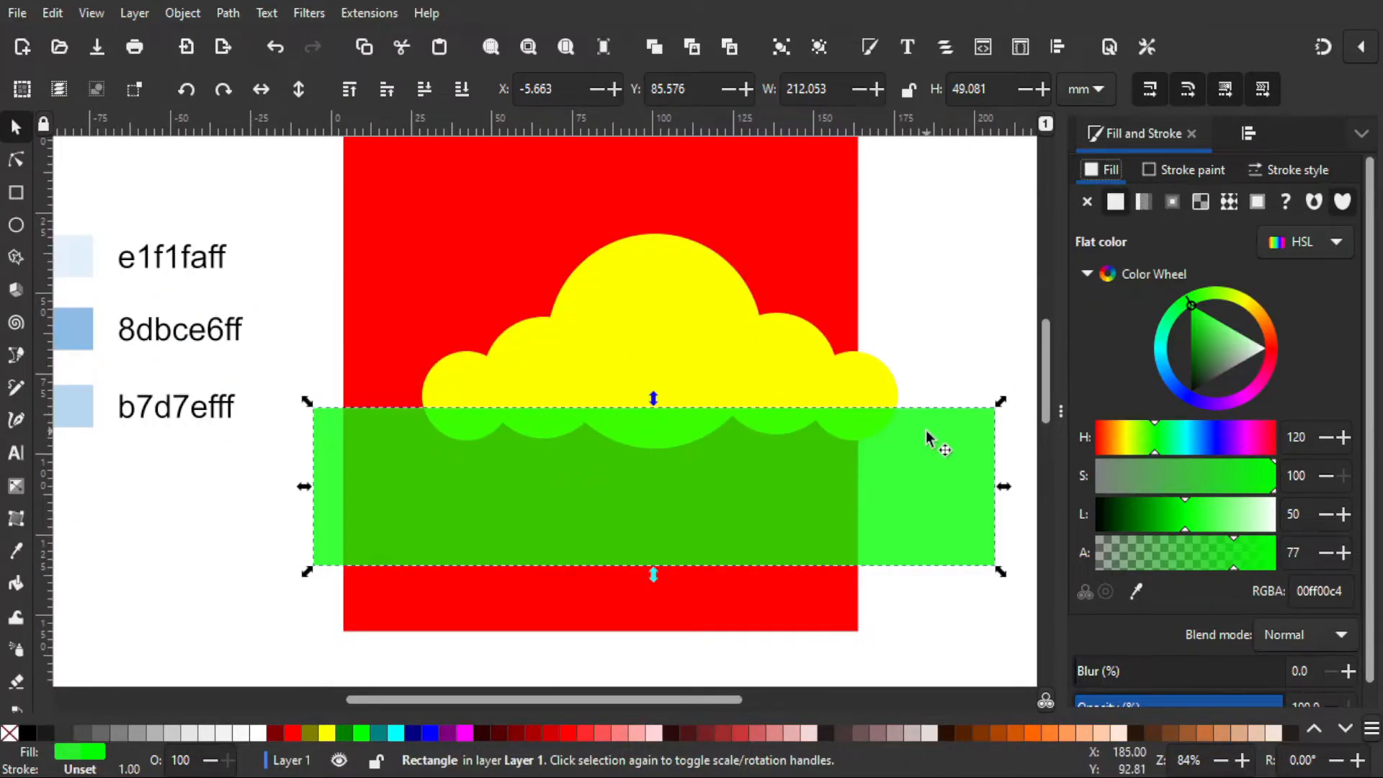
# Shift the green rectangle to about X -2.5, Y 85.1 mm so it covers the cloud's bumpy lower edge
pyautogui.scroll(-2, 940, 489)
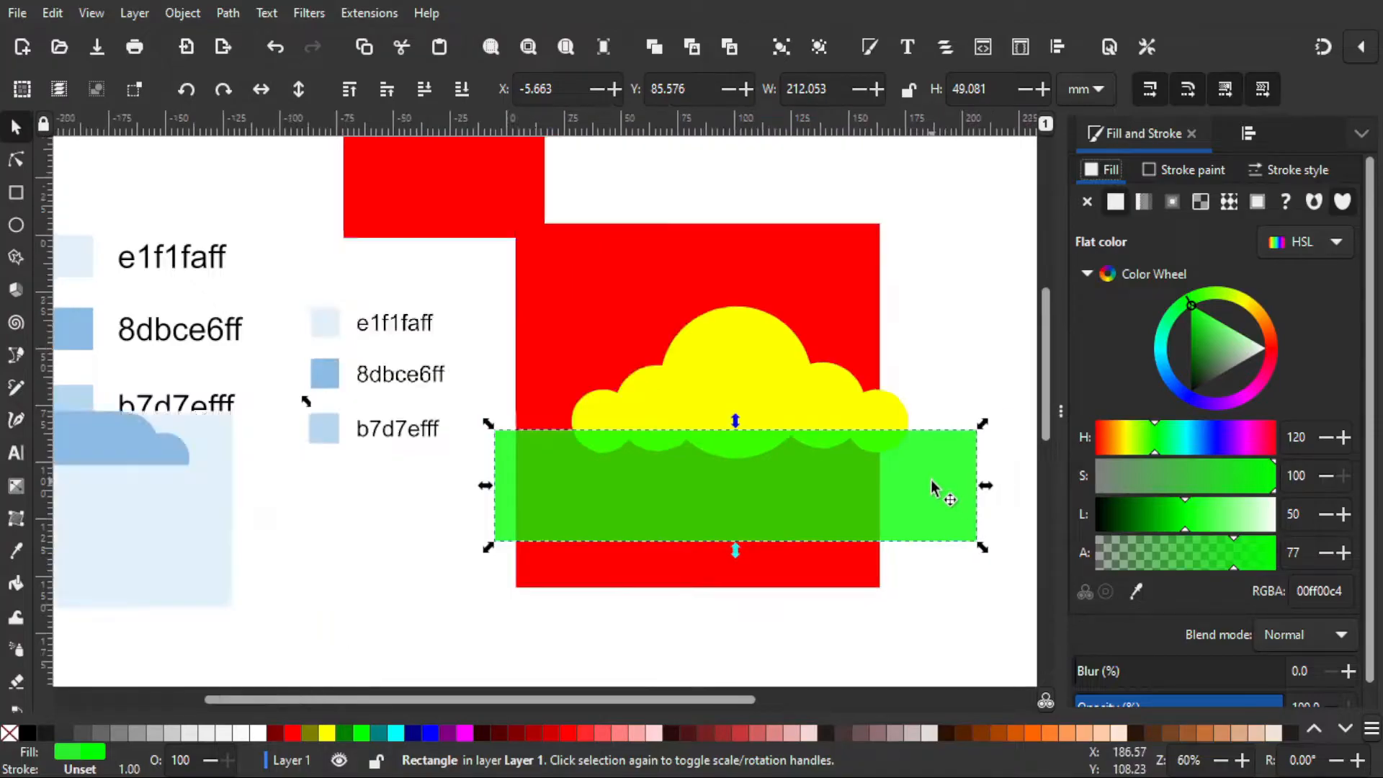
pyautogui.hscroll(5, 939, 491)
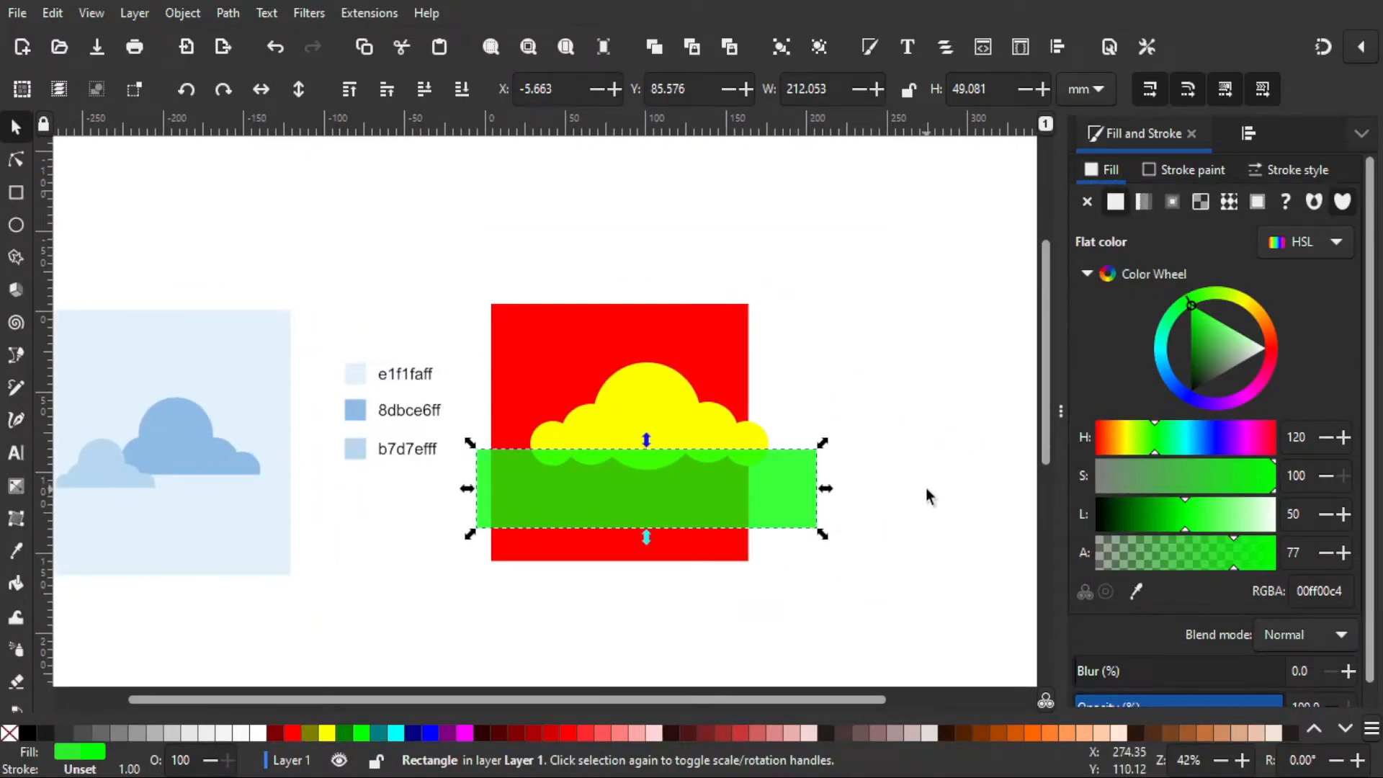
pyautogui.press('Escape')
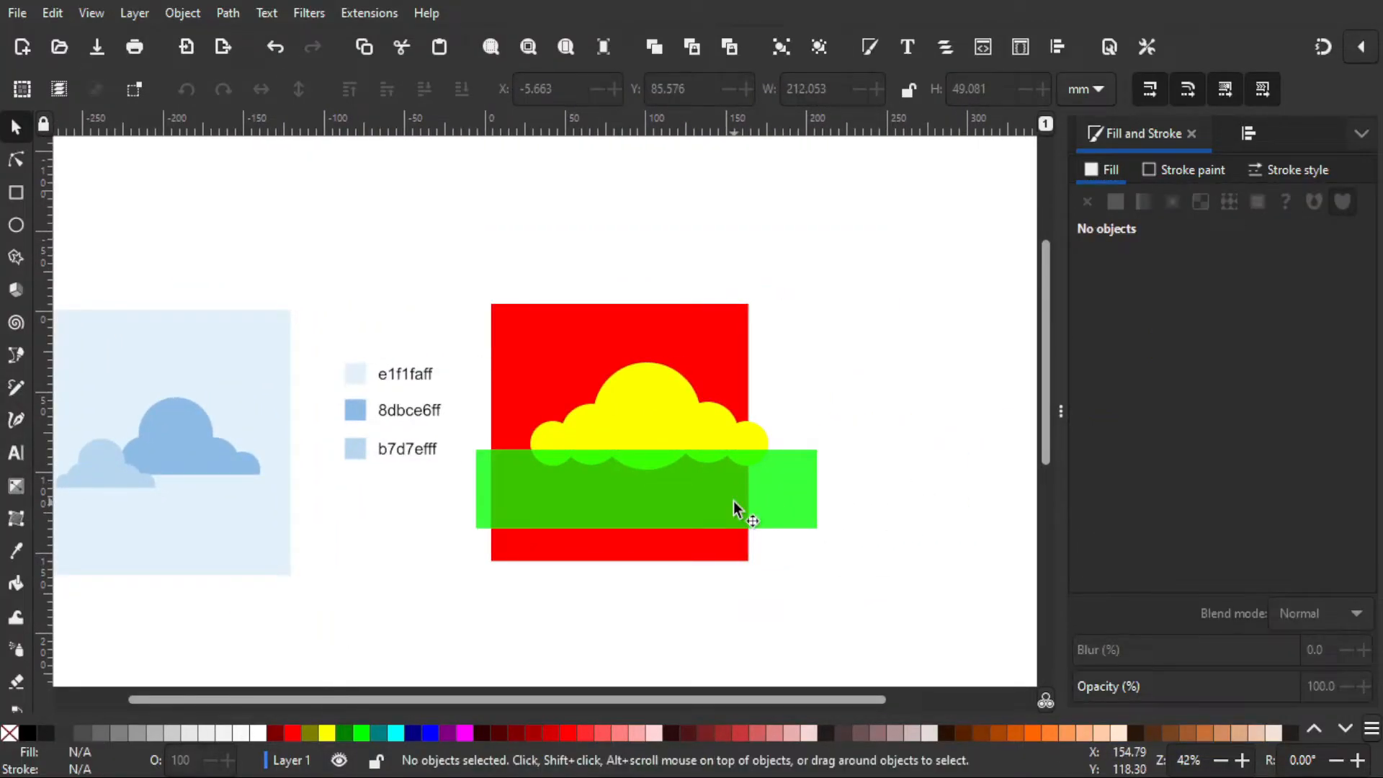
pyautogui.keyDown('ctrl'); pyautogui.click(729, 484); pyautogui.keyUp('ctrl')
pyautogui.scroll(1, 729, 484)
pyautogui.moveTo(721, 509); pyautogui.dragTo(730, 502)
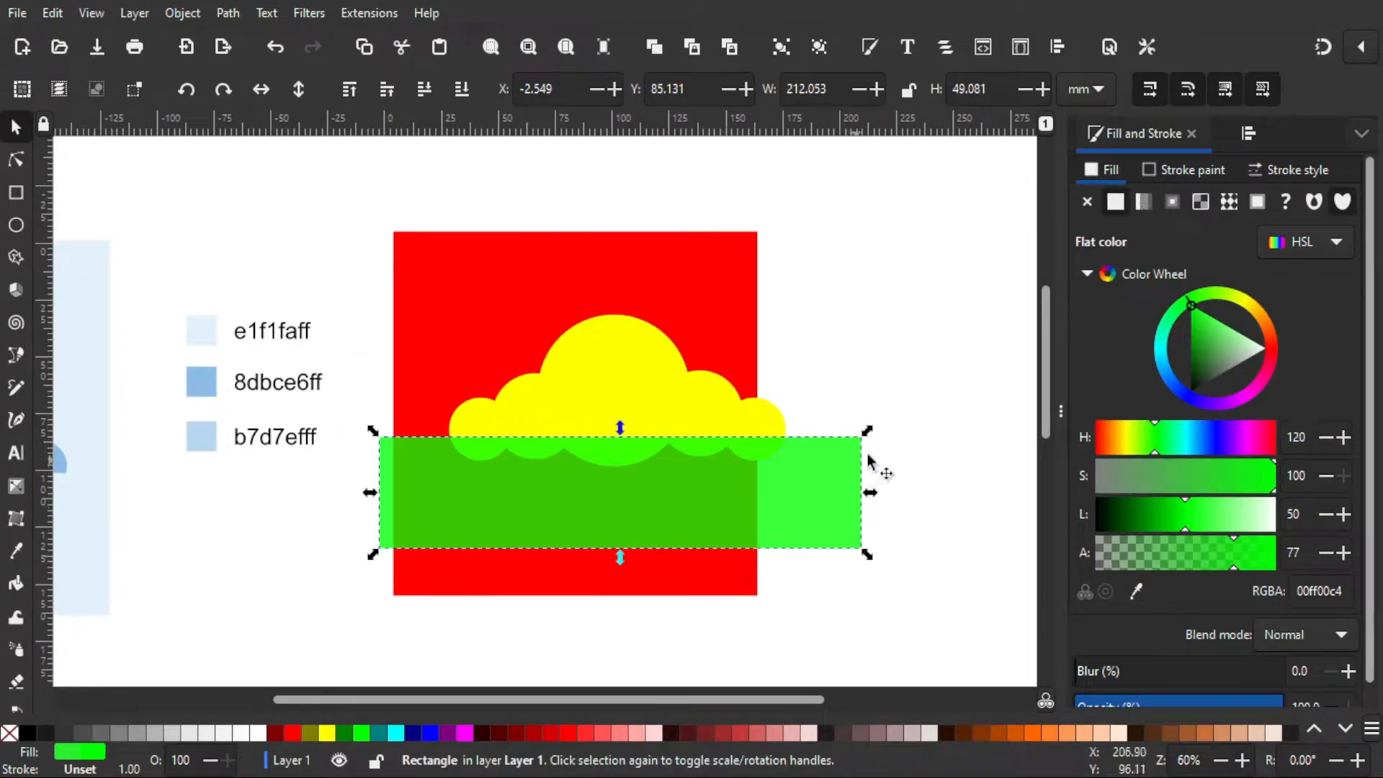
# Select the green rectangle and the yellow cloud and cut the cloud's base flat with Difference
pyautogui.scroll(-1, 753, 488)
pyautogui.click(757, 497)
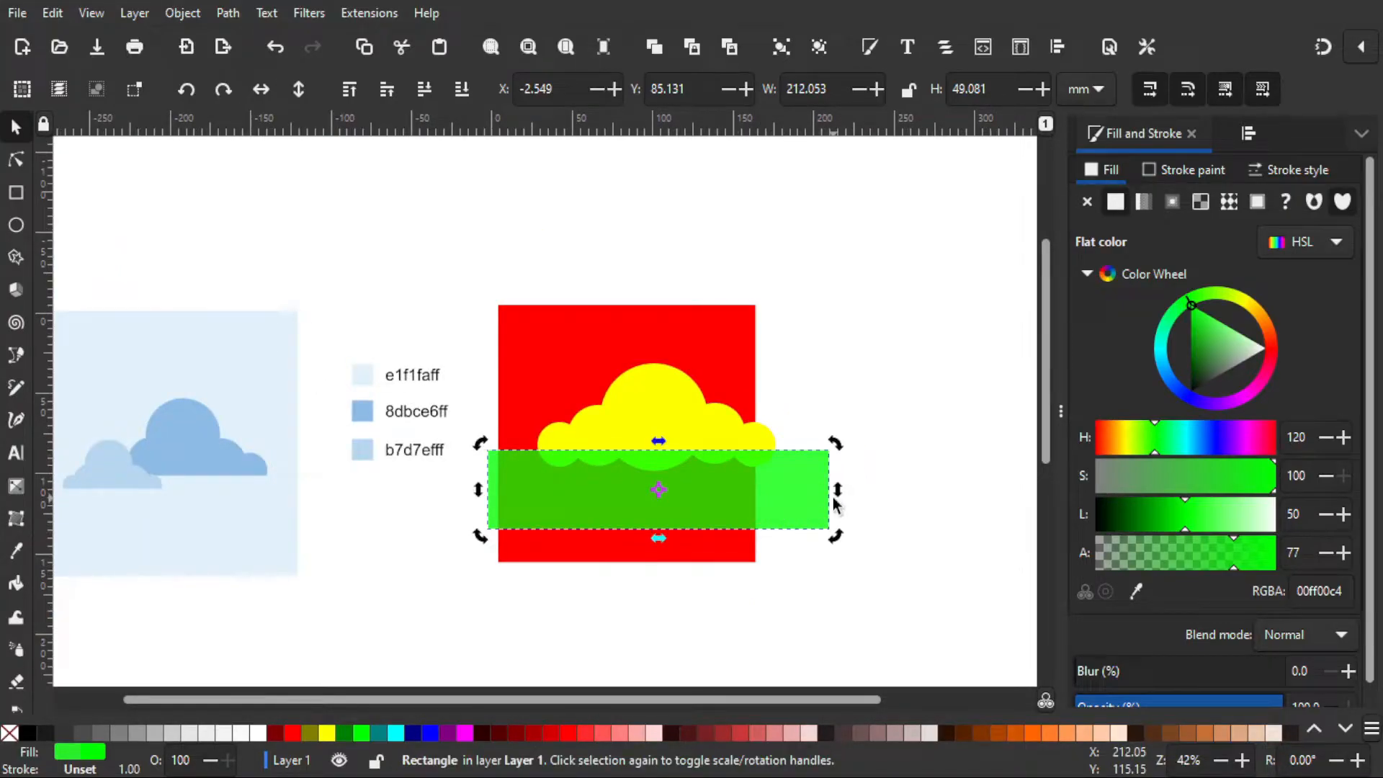
pyautogui.keyDown('shift'); pyautogui.click(655, 398); pyautogui.keyUp('shift')
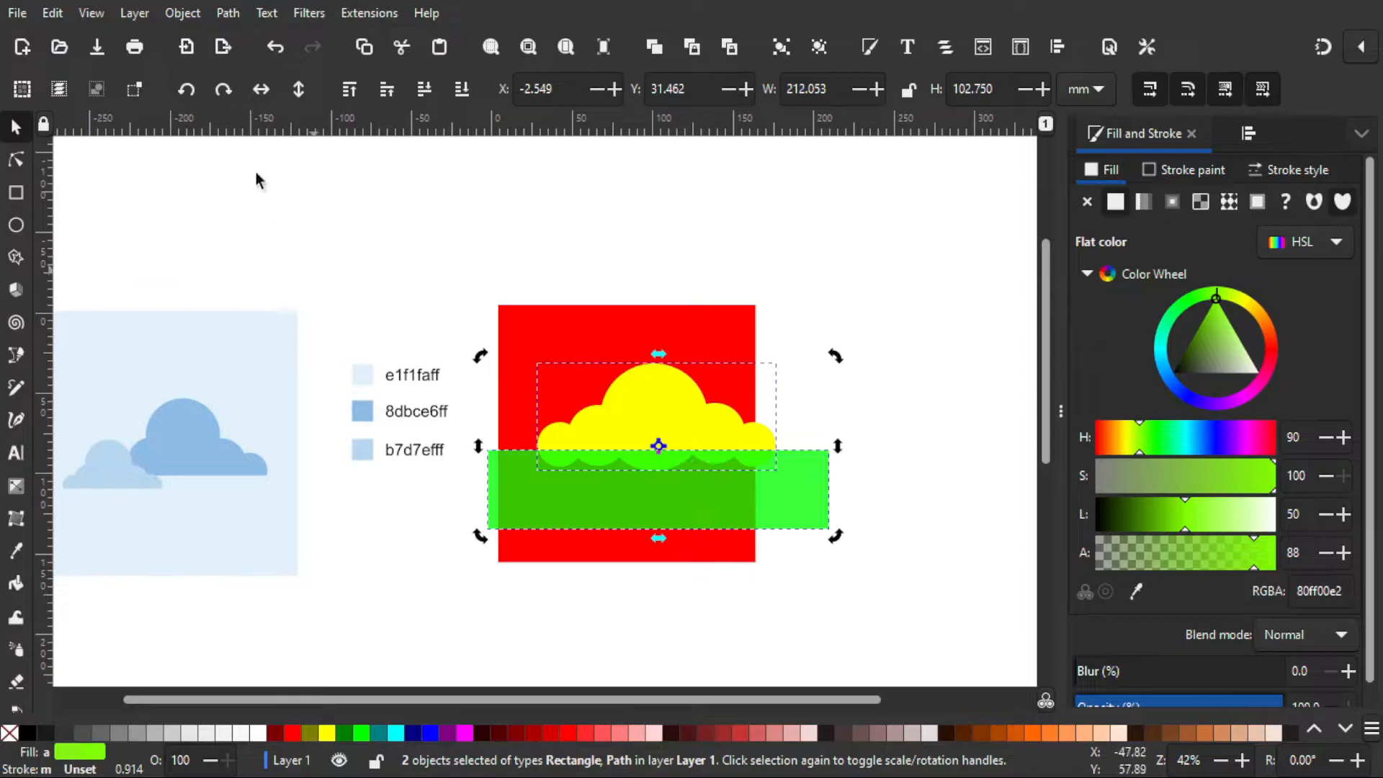
pyautogui.click(227, 14)
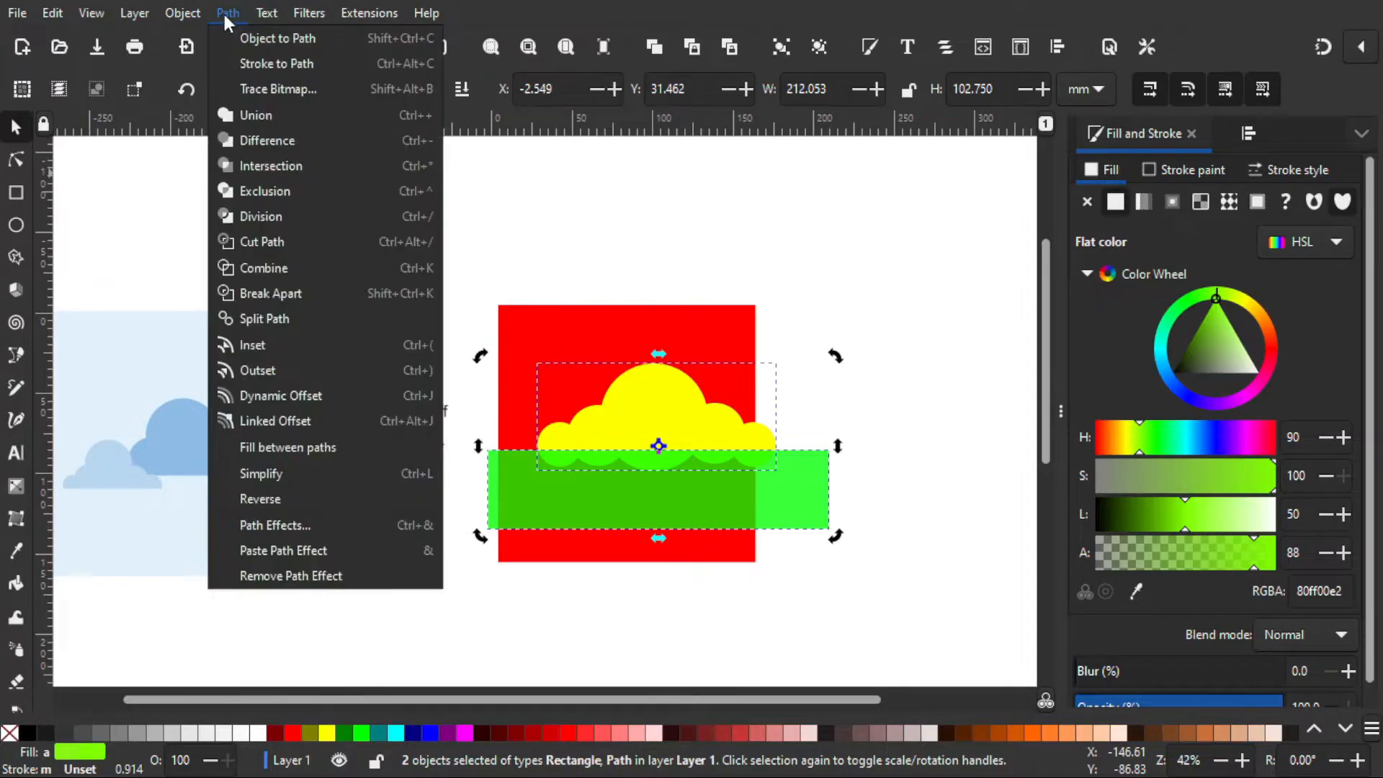
pyautogui.click(271, 142)
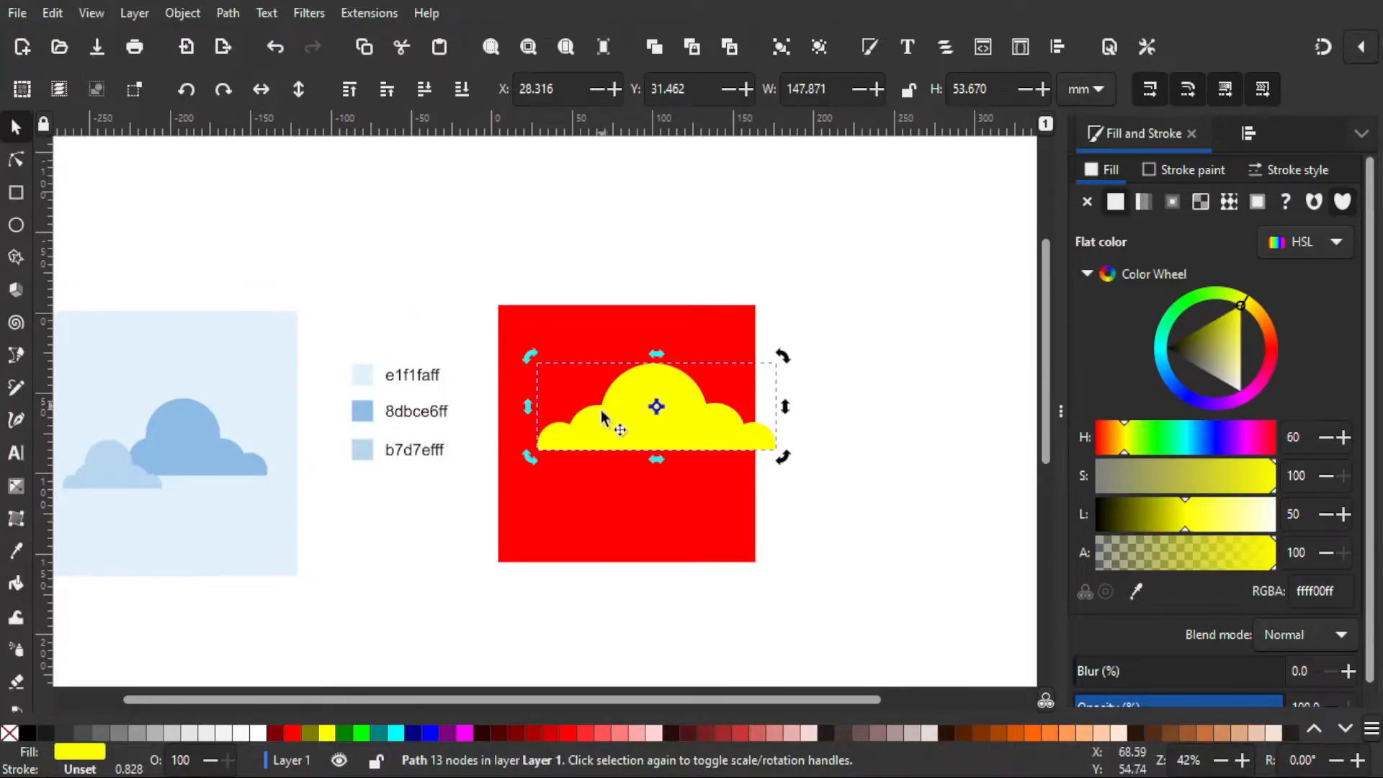
# Try to scale the yellow cloud down to about 106 by 39 mm and reposition it inside the red square
pyautogui.scroll(2, 611, 524)
pyautogui.click(793, 371)
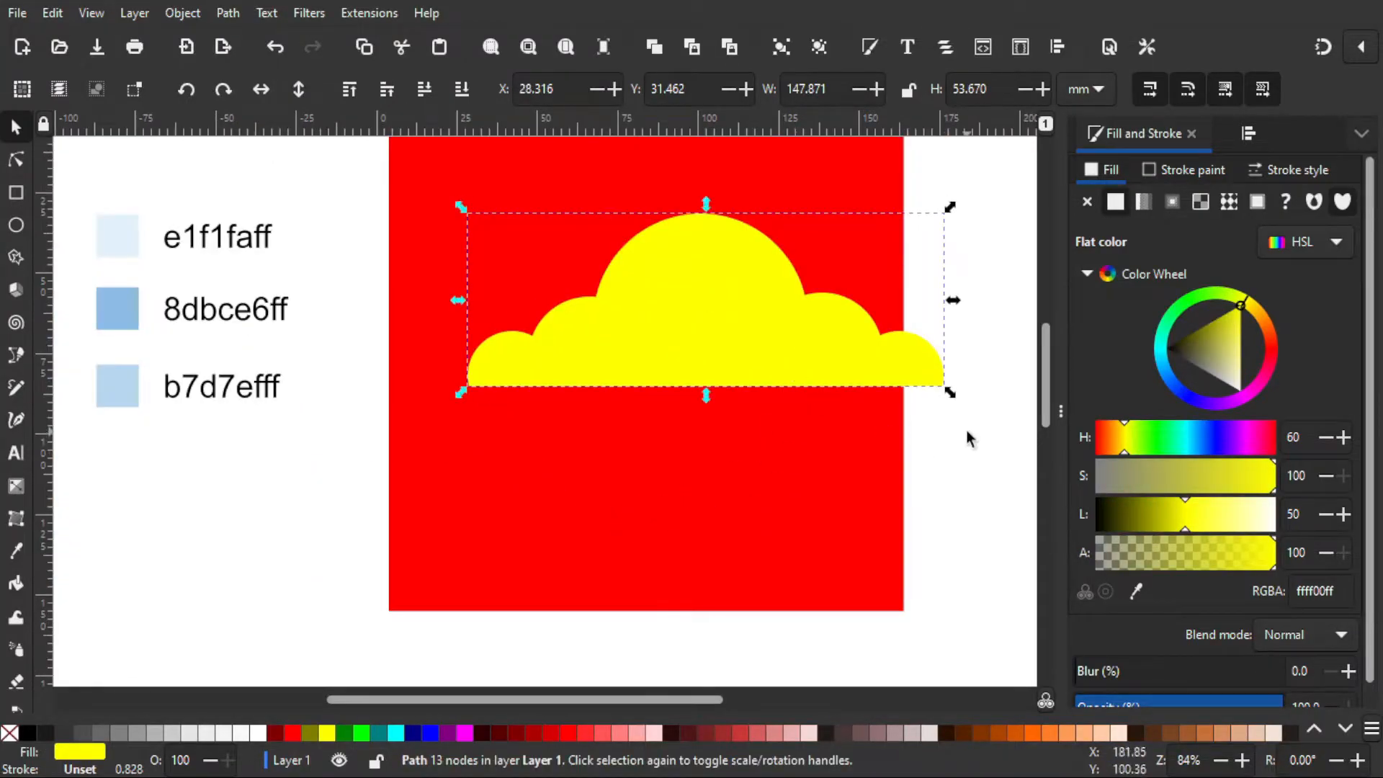
pyautogui.moveTo(951, 401); pyautogui.dragTo(882, 374)
pyautogui.scroll(-1, 856, 461)
pyautogui.scroll(-1, 856, 461)
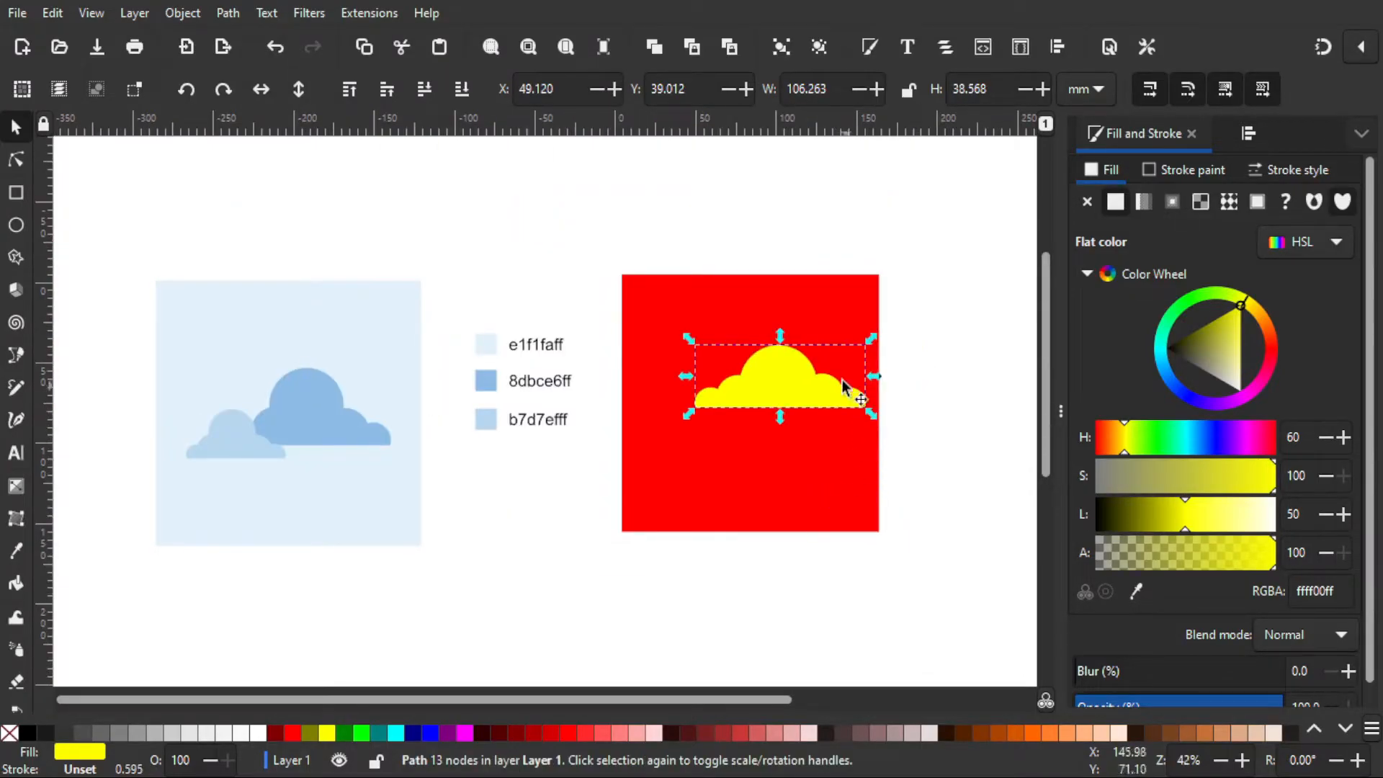
pyautogui.moveTo(794, 391); pyautogui.dragTo(791, 391)
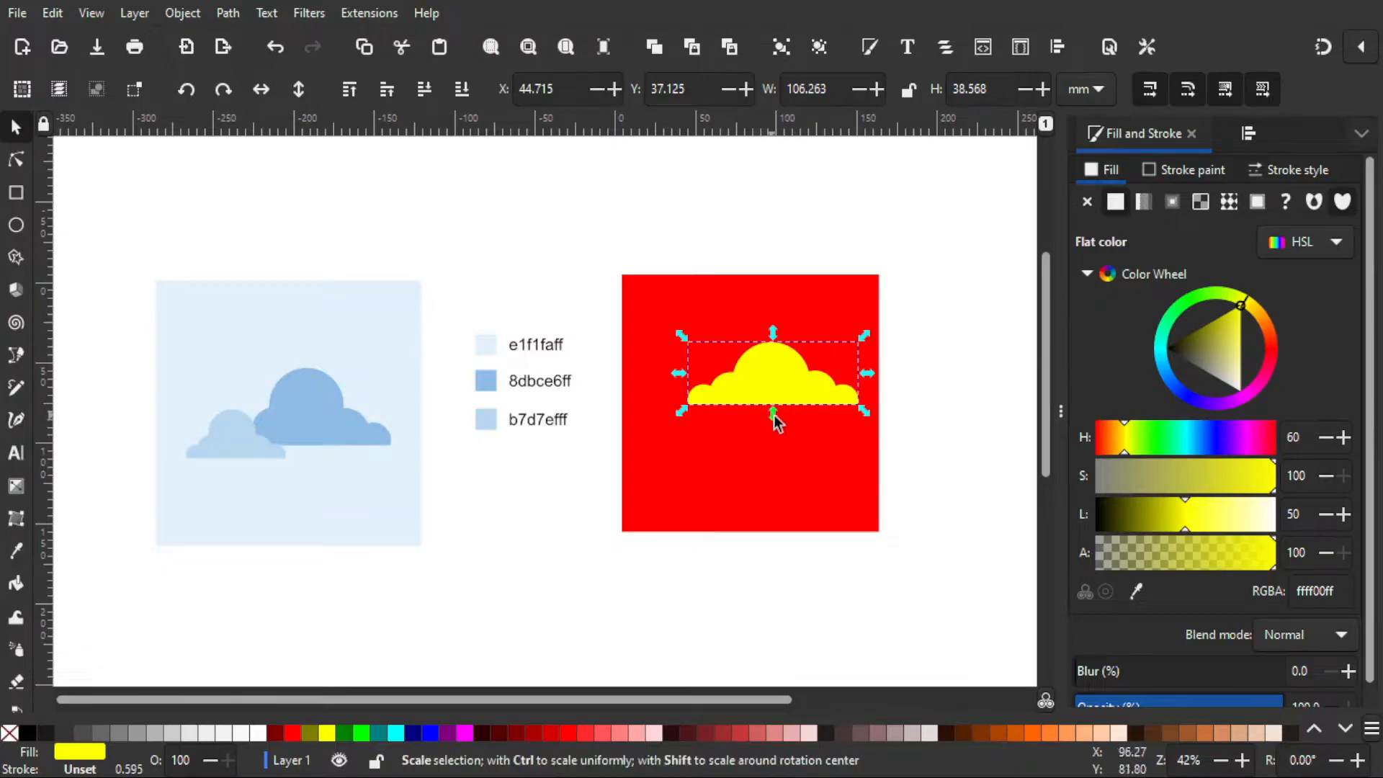
# Try to stretch the cloud's height to about 44 mm, then adjust it to about 104 by 41 mm
pyautogui.moveTo(774, 416); pyautogui.dragTo(774, 421)
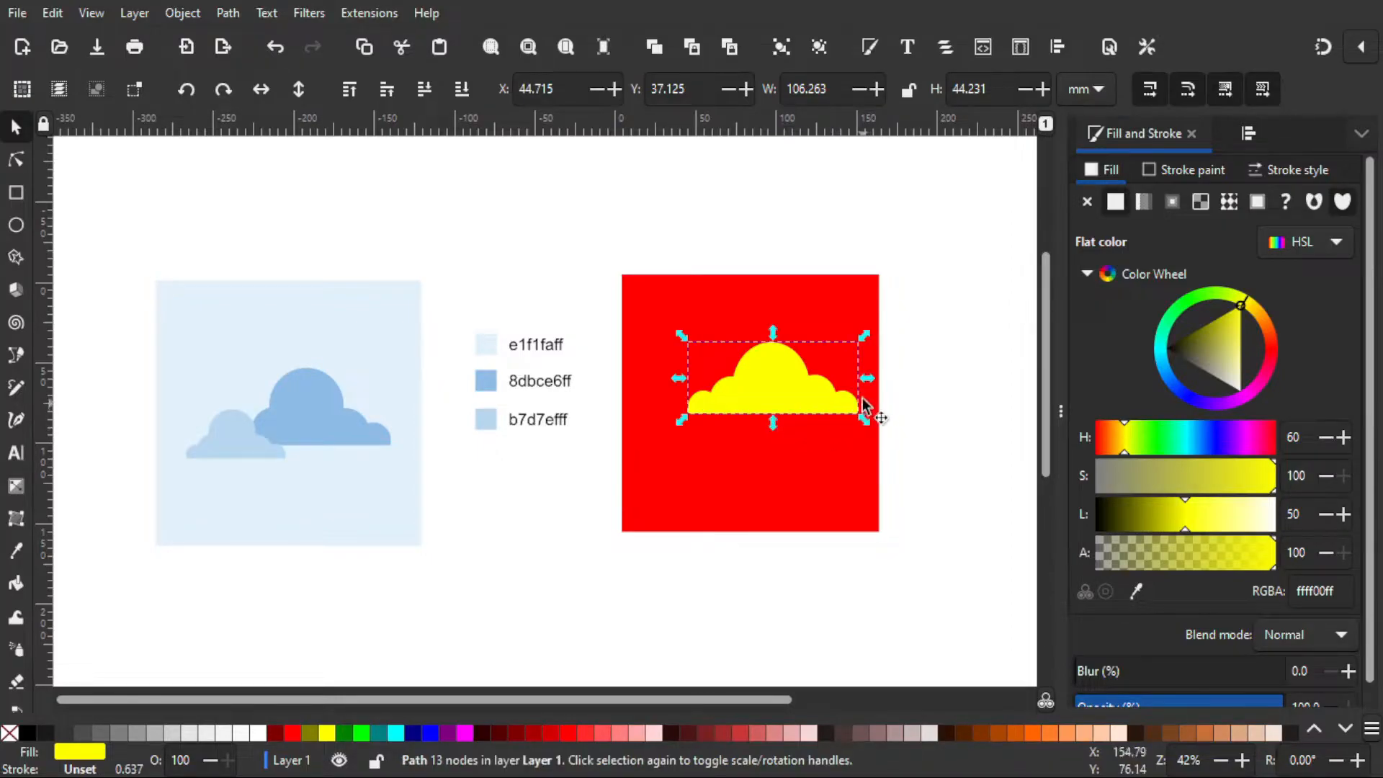
pyautogui.moveTo(871, 382); pyautogui.dragTo(871, 447)
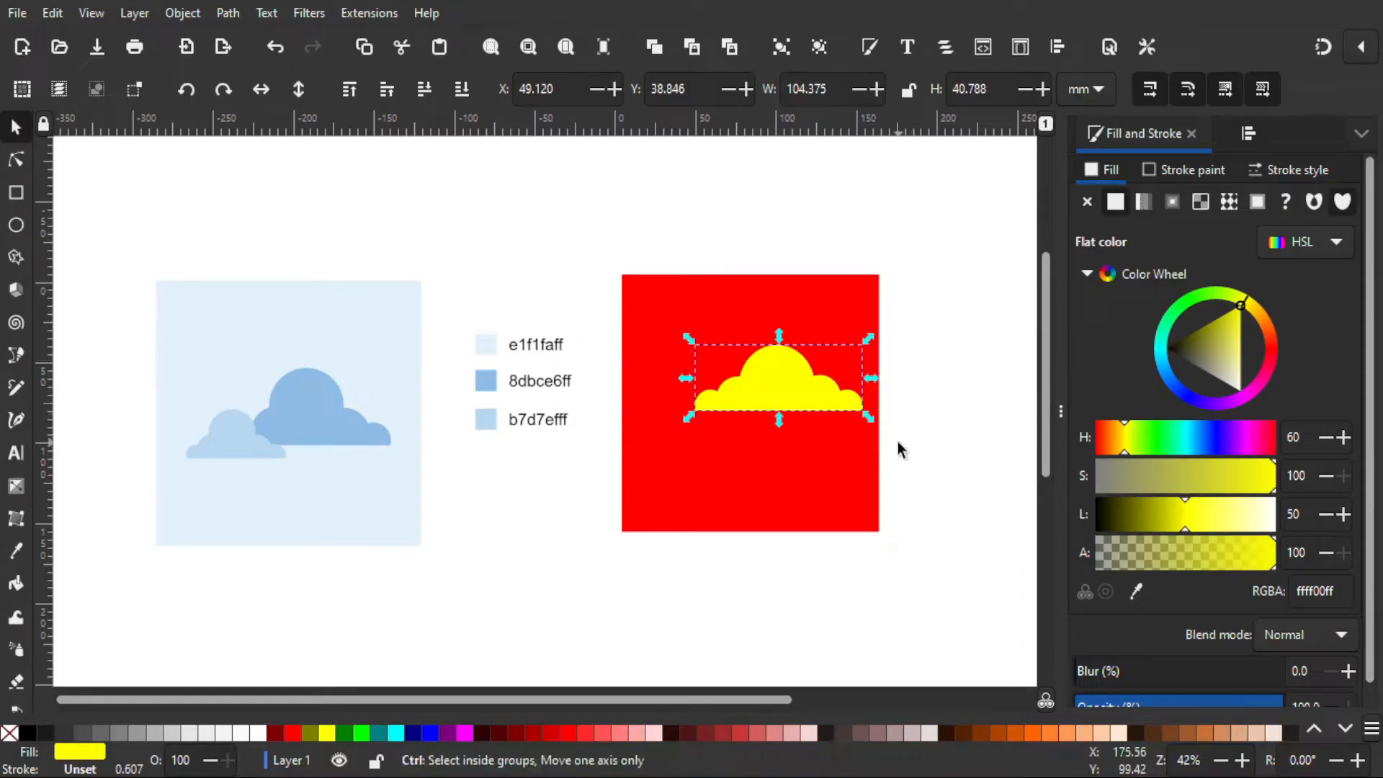
pyautogui.scroll(1, 899, 450)
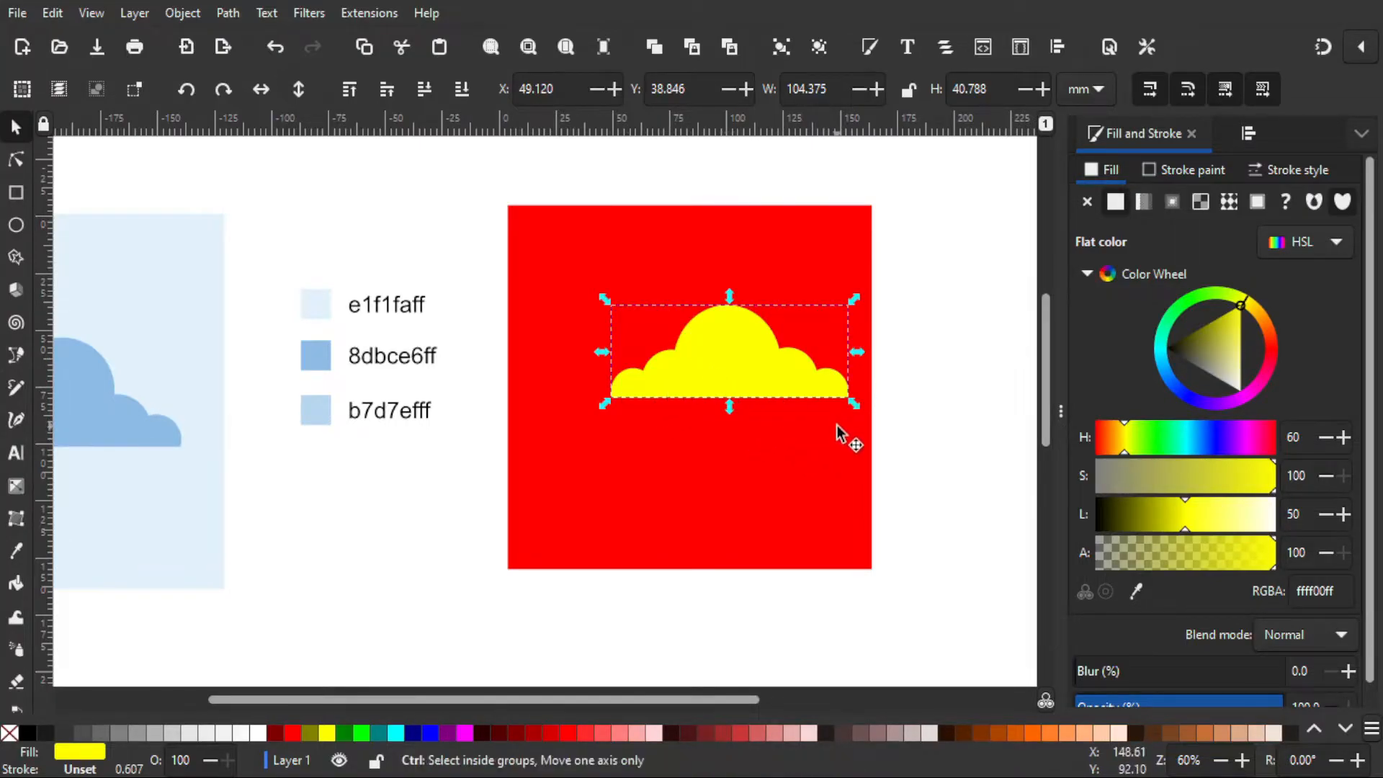
pyautogui.scroll(-1, 838, 429)
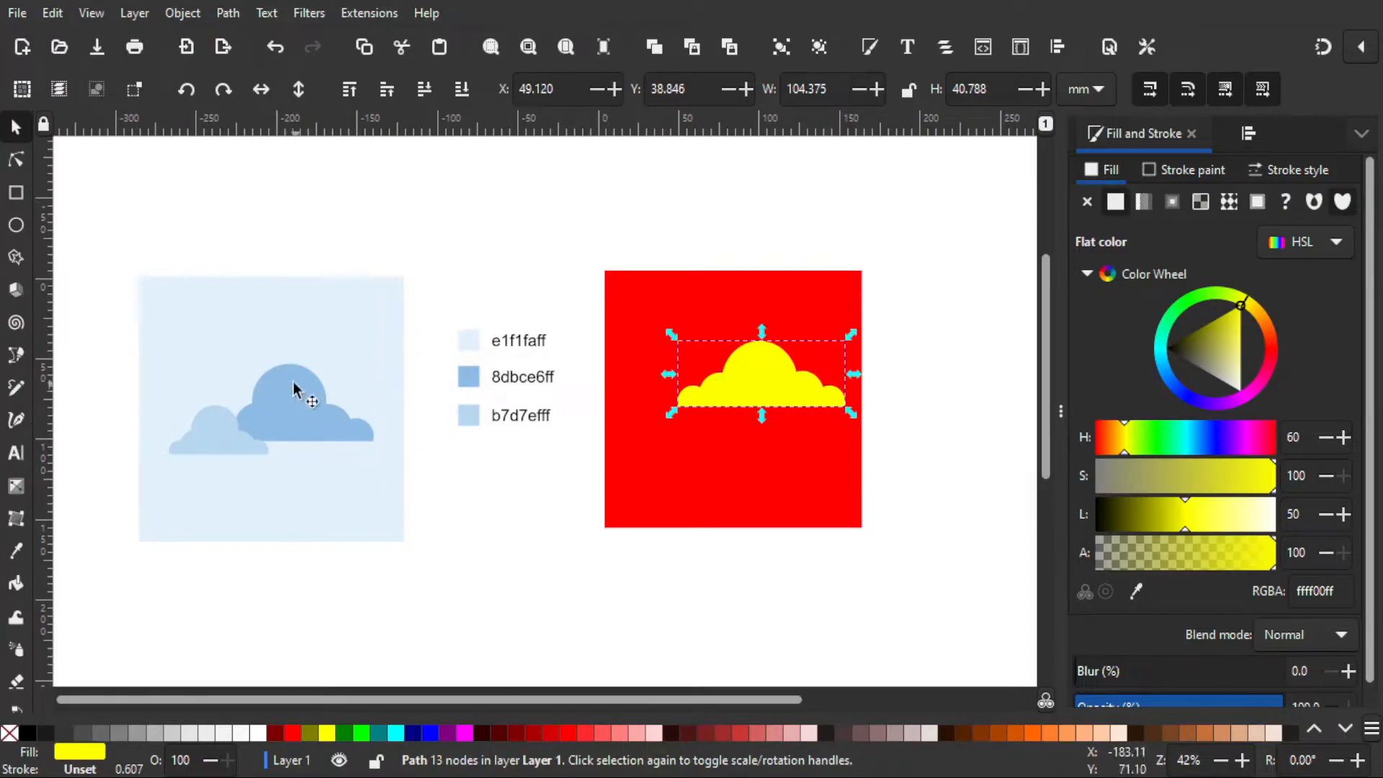
# Undo the cloud's scaling and moves back to its trimmed full size
pyautogui.hotkey('ctrl', 'z')
pyautogui.hotkey('ctrl', 'z')
pyautogui.hotkey('ctrl', 'z')
pyautogui.hotkey('ctrl', 'z')
pyautogui.hotkey('ctrl', 'z')
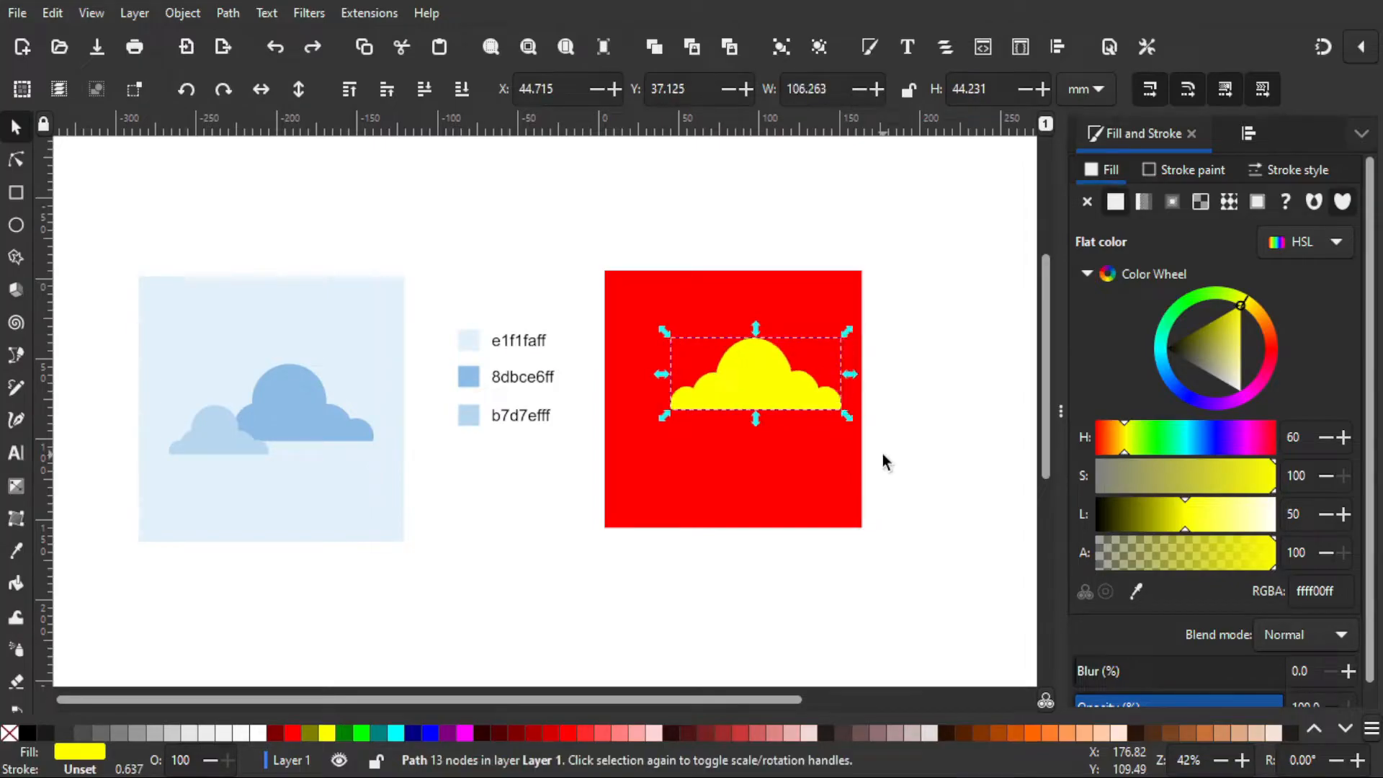
pyautogui.hotkey('ctrl', 'z')
pyautogui.hotkey('ctrl', 'z')
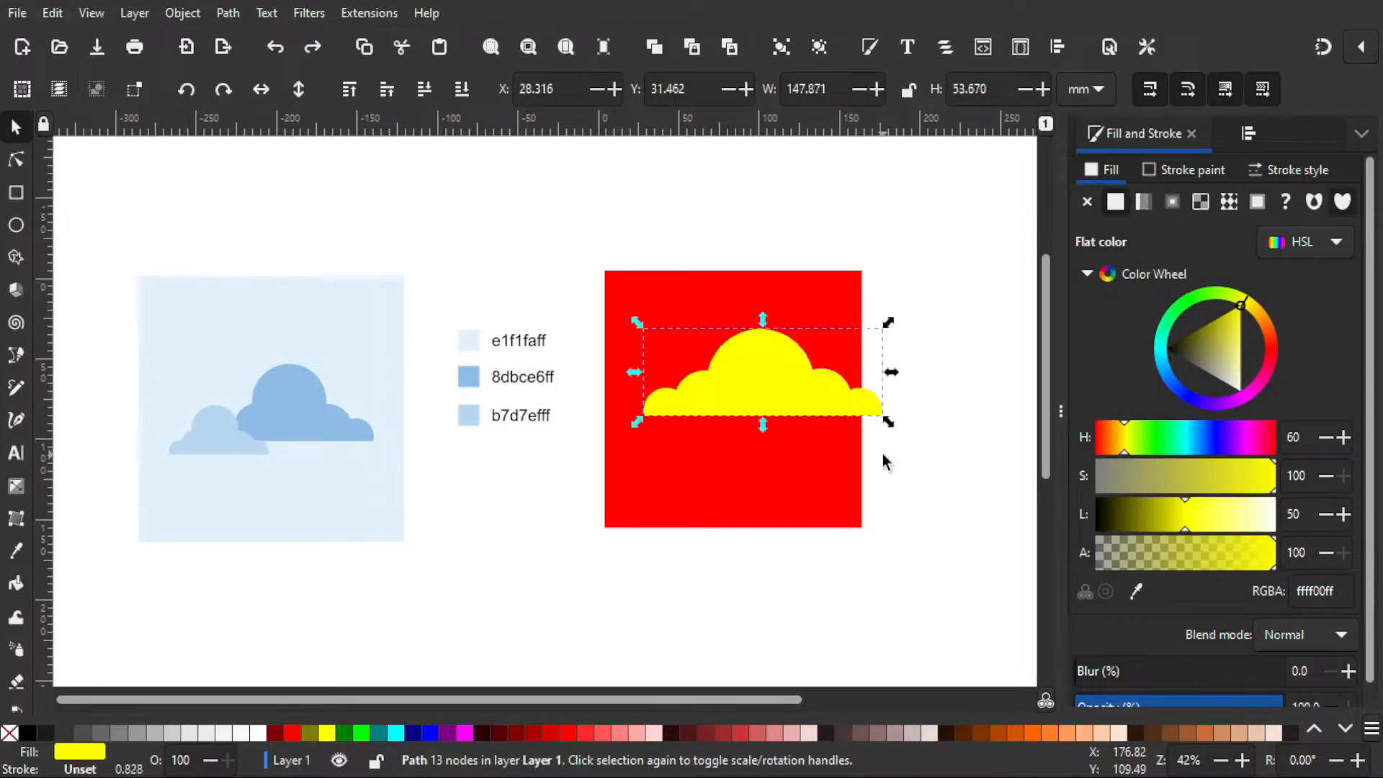
pyautogui.hotkey('ctrl', 'z')
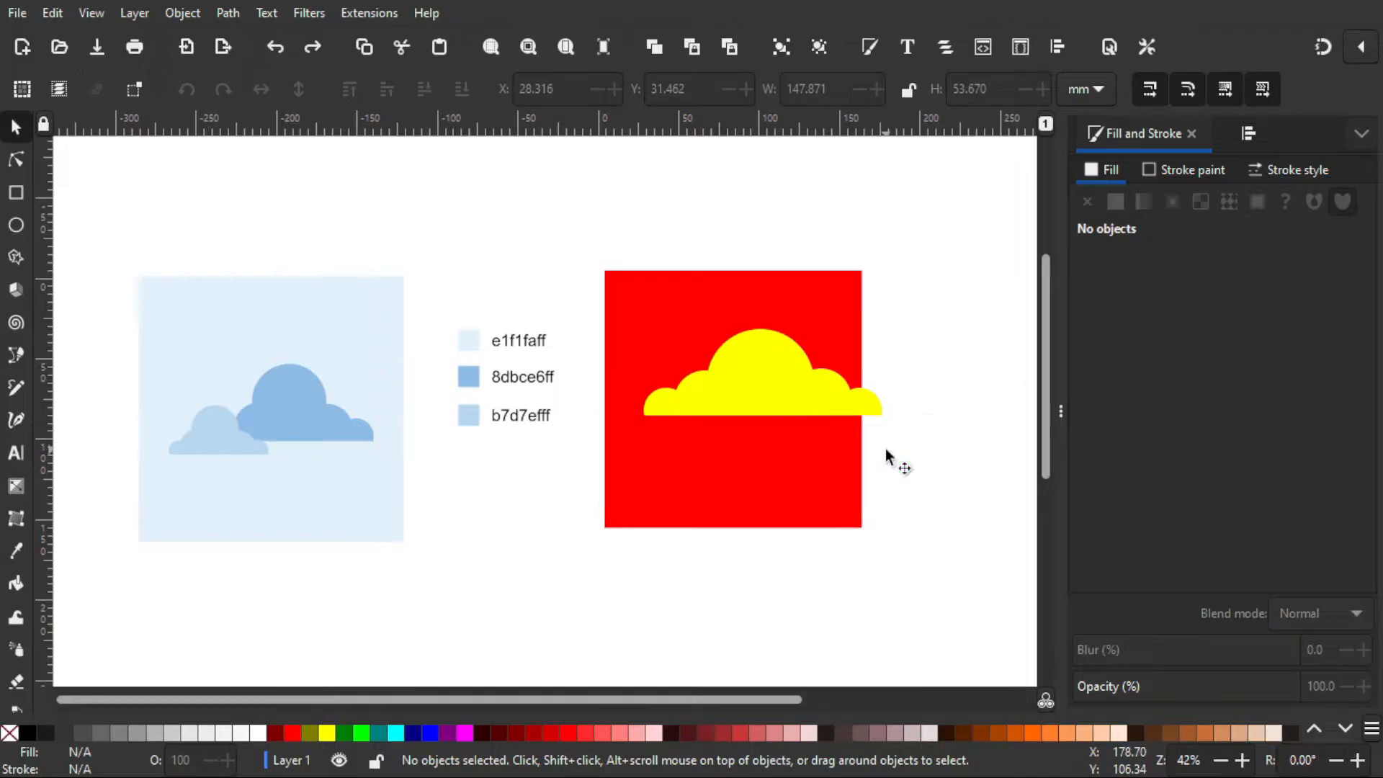
# Scale the yellow cloud down to about 104 by 43 mm and move it inside the red square
pyautogui.click(819, 385)
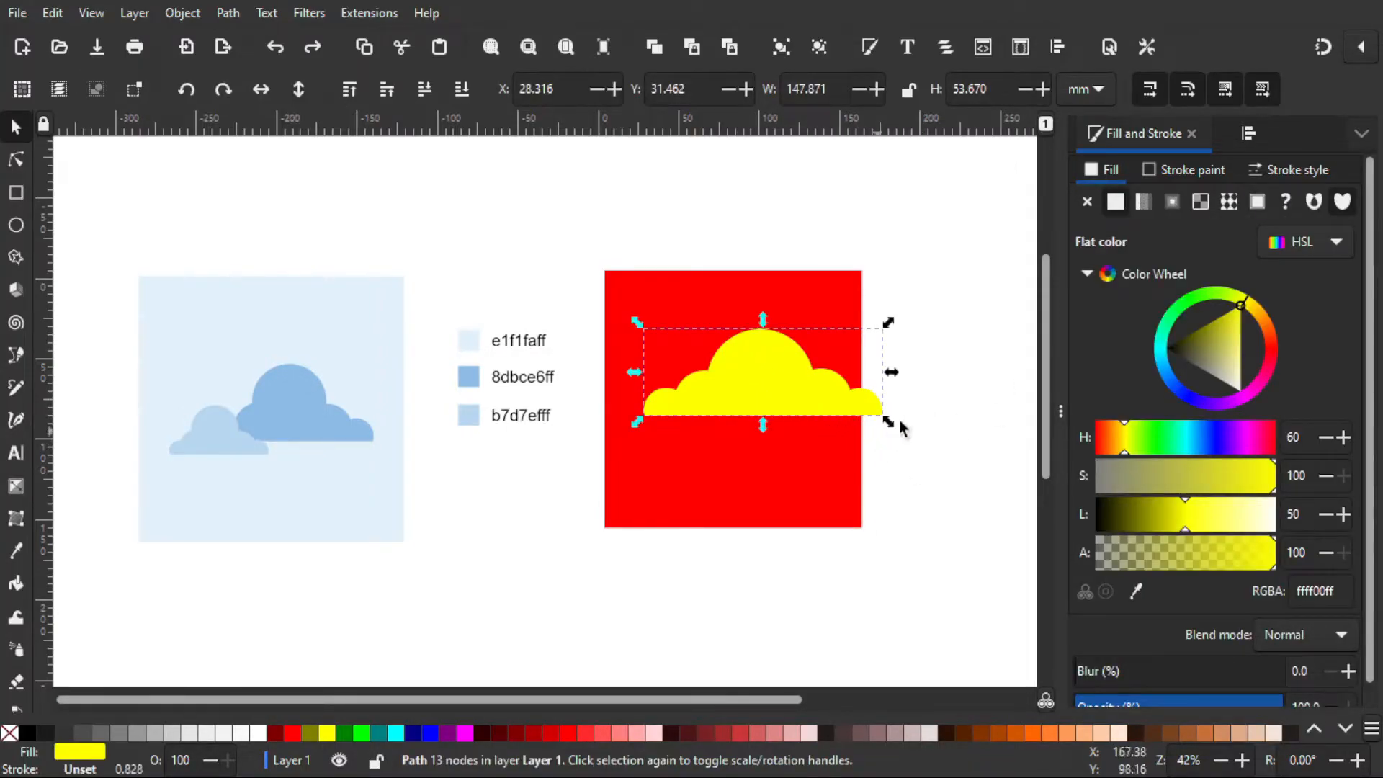
pyautogui.moveTo(889, 421); pyautogui.dragTo(858, 424)
pyautogui.moveTo(786, 377); pyautogui.dragTo(758, 355)
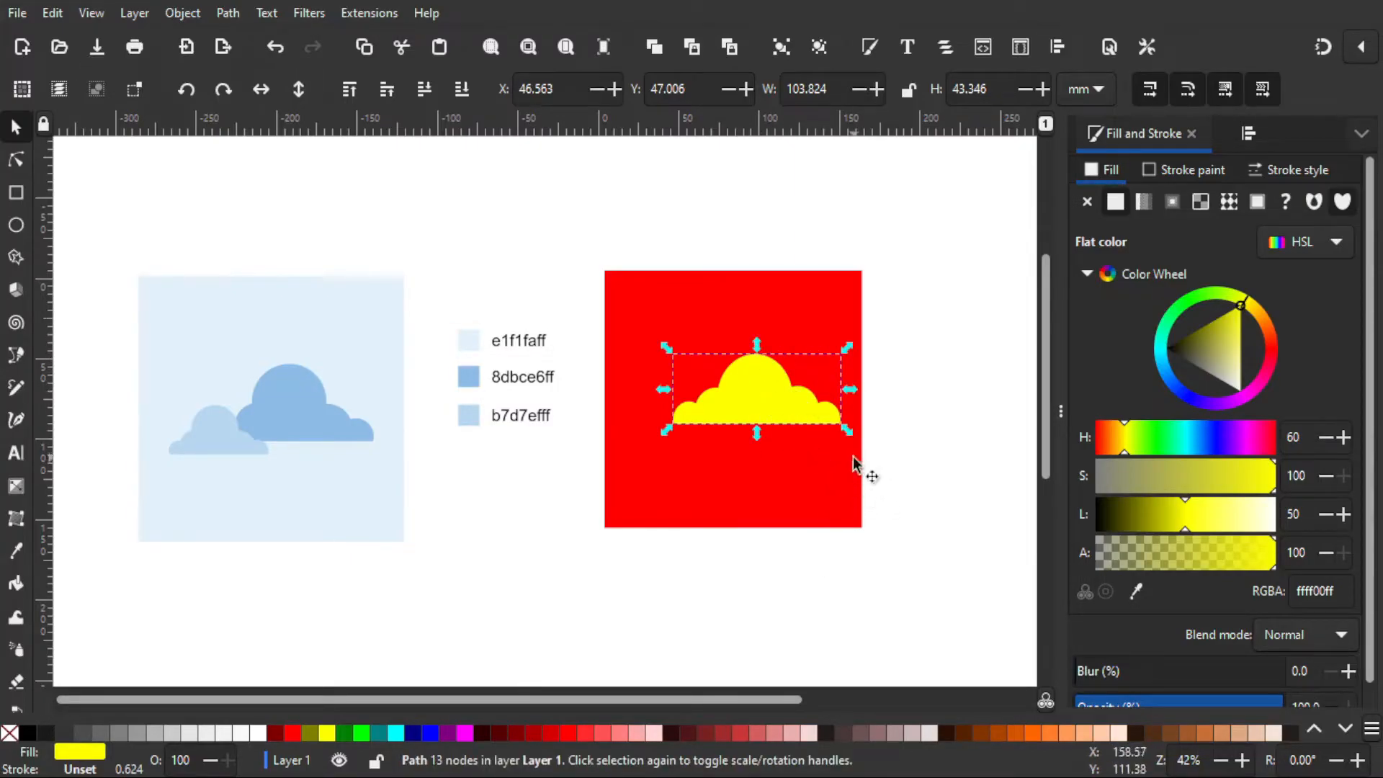
# Duplicate the yellow cloud, fill the copy with lime (#00FF00) and move it to about X 12, Y 57 mm
pyautogui.press('ctrl')
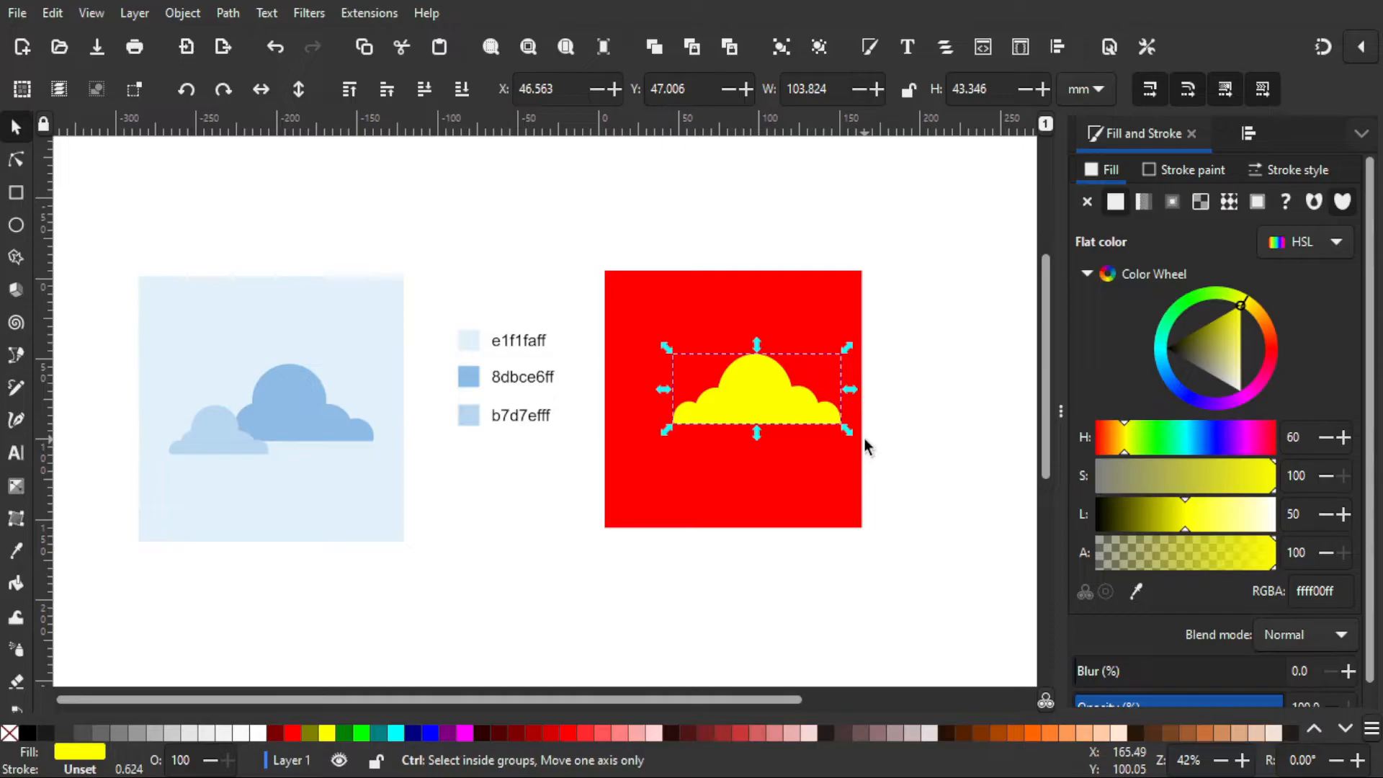
pyautogui.click(363, 734)
pyautogui.moveTo(743, 399); pyautogui.dragTo(703, 419)
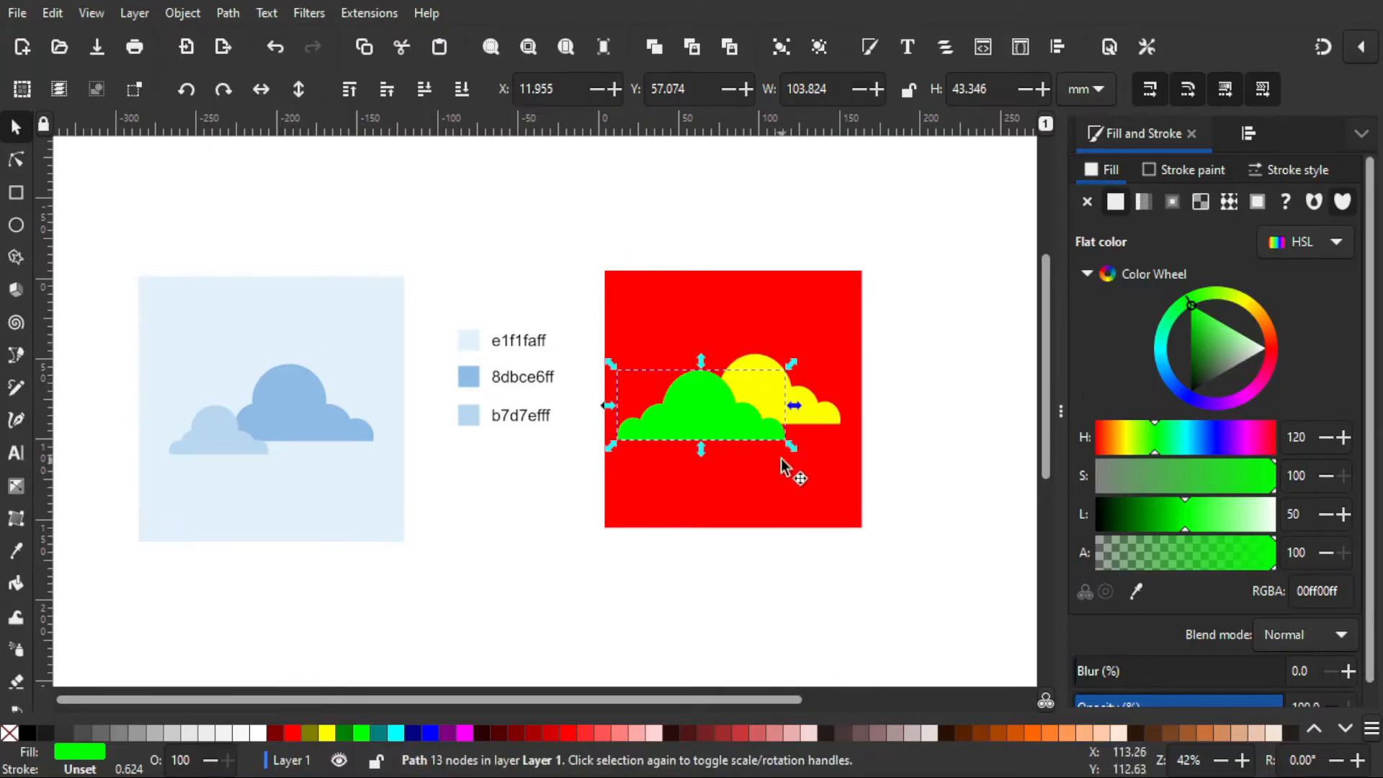
# Shrink the green cloud proportionally to about 74 by 31 mm and place it at about X 22.7, Y 66.5 mm, overlapping the yellow cloud
pyautogui.moveTo(791, 446); pyautogui.dragTo(768, 443)
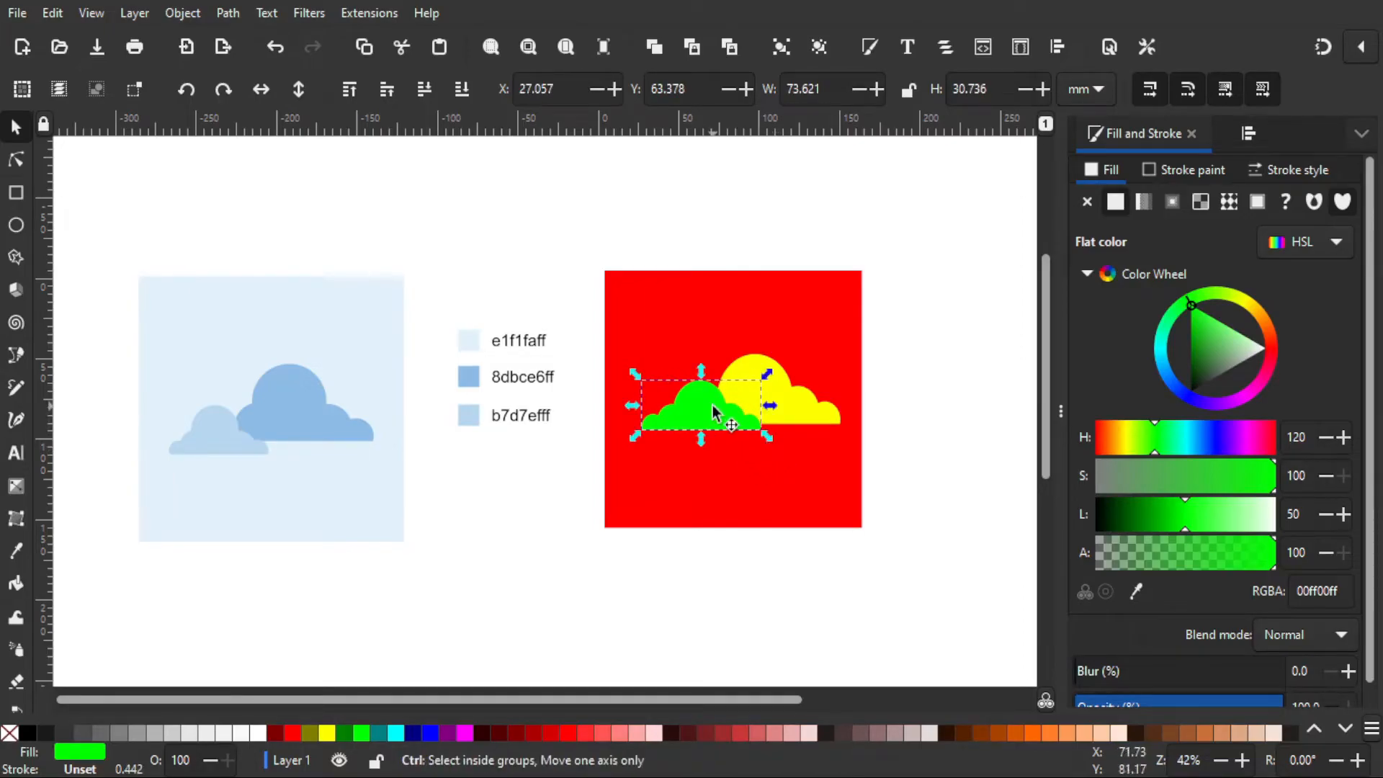
pyautogui.moveTo(707, 408); pyautogui.dragTo(706, 422)
pyautogui.click(908, 516)
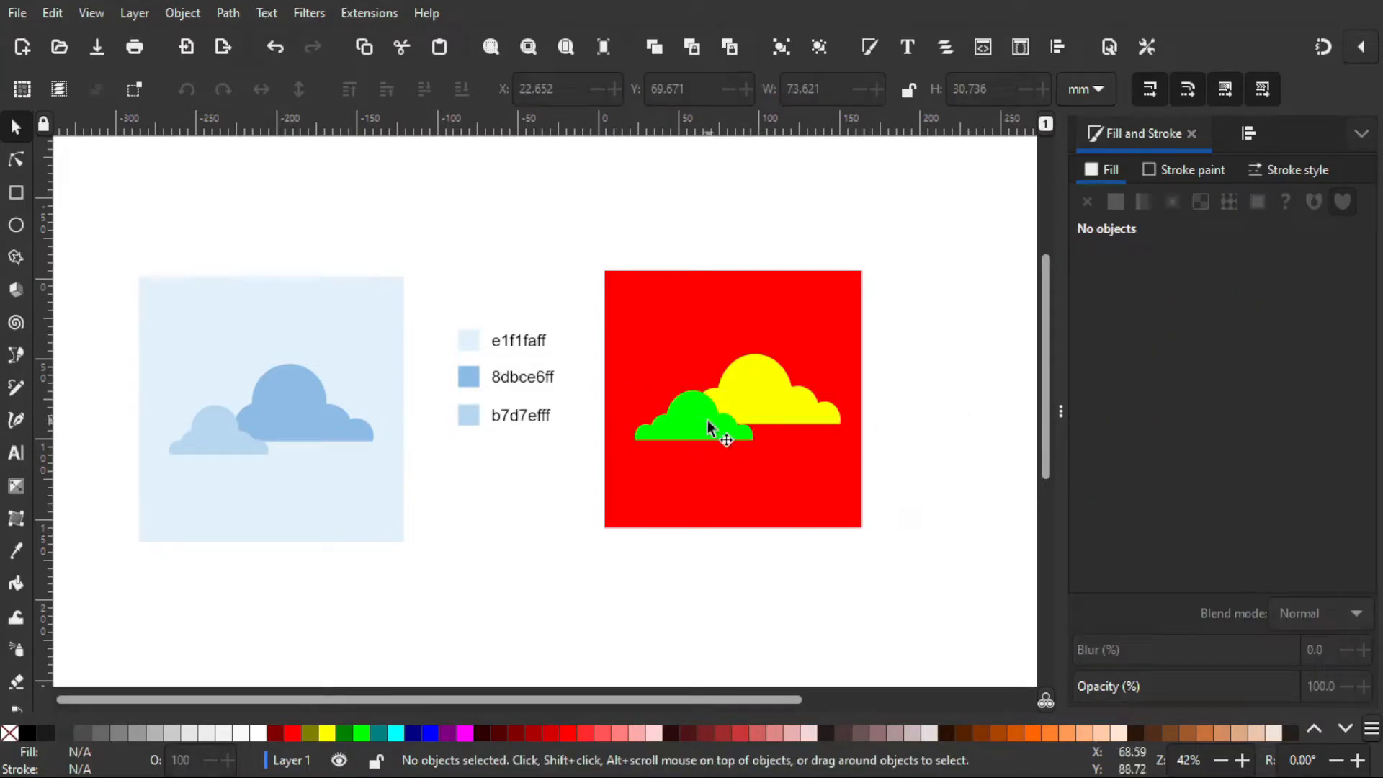
pyautogui.moveTo(713, 427); pyautogui.dragTo(709, 418)
pyautogui.click(961, 449)
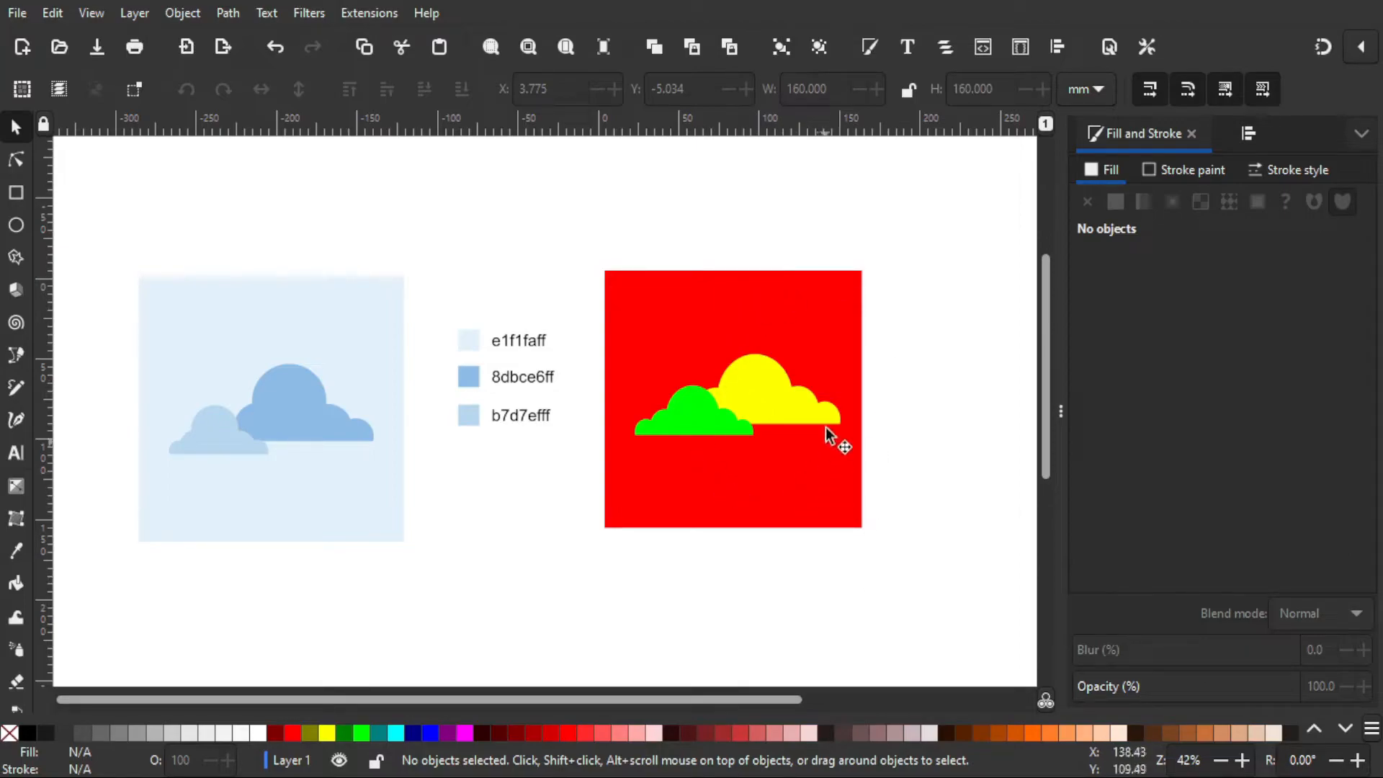
# Fill the red background square with the e1f1faff swatch colour using the colour picker
pyautogui.click(662, 306)
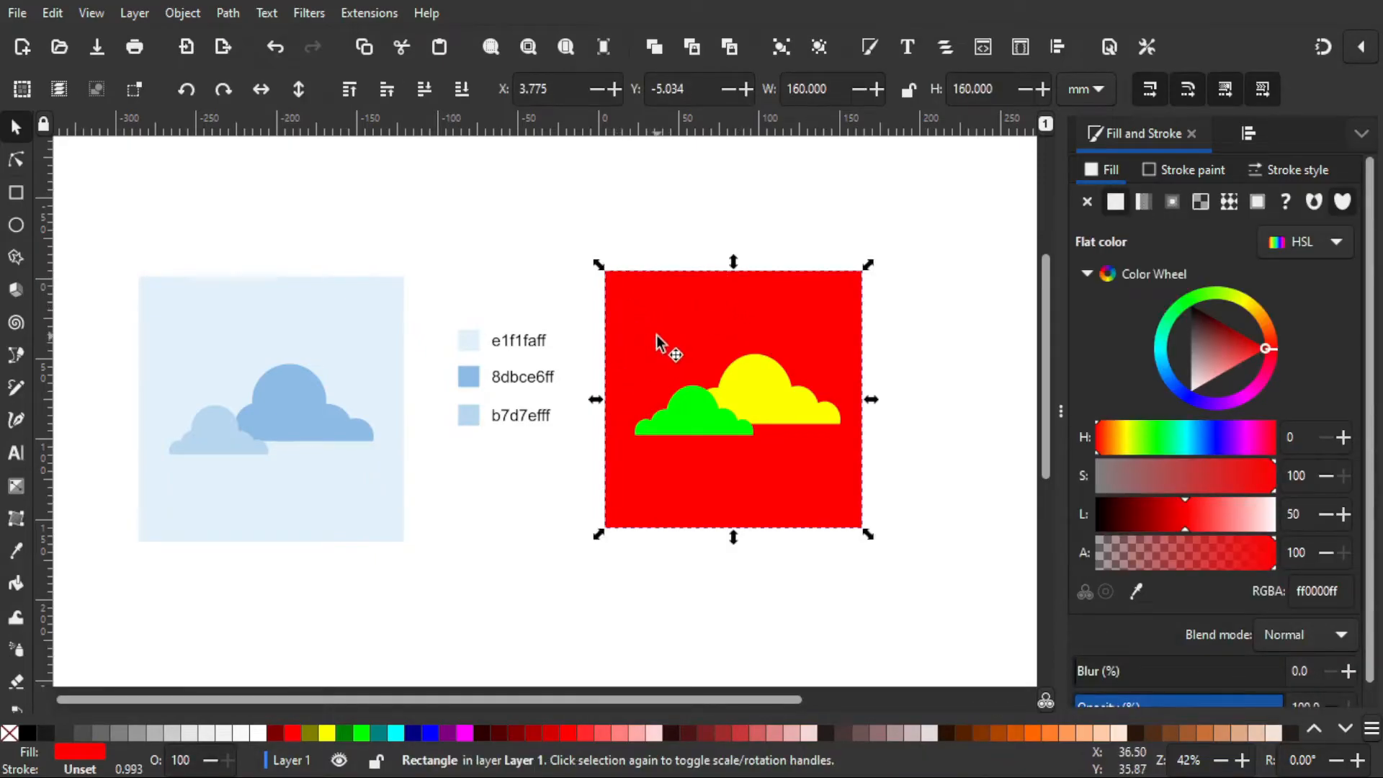
pyautogui.click(16, 555)
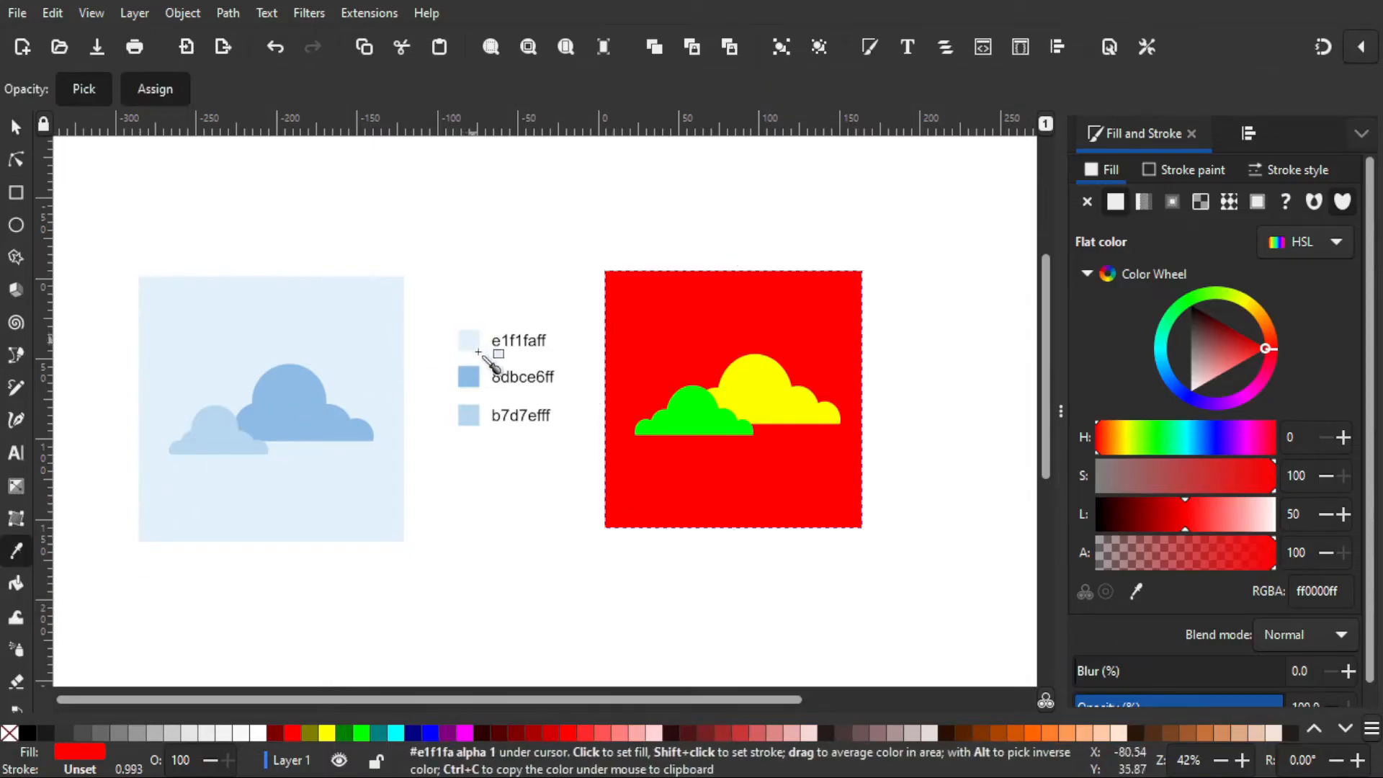
pyautogui.click(467, 340)
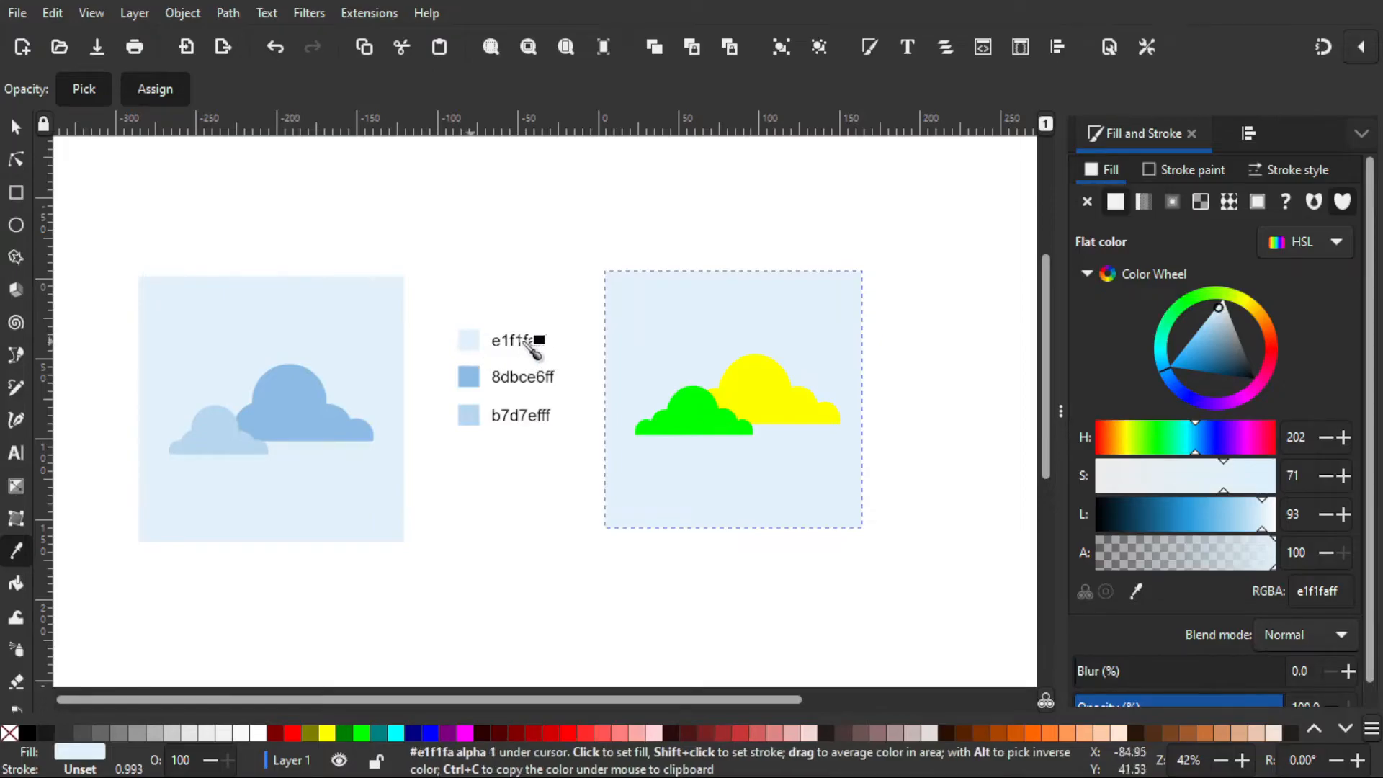
pyautogui.click(16, 128)
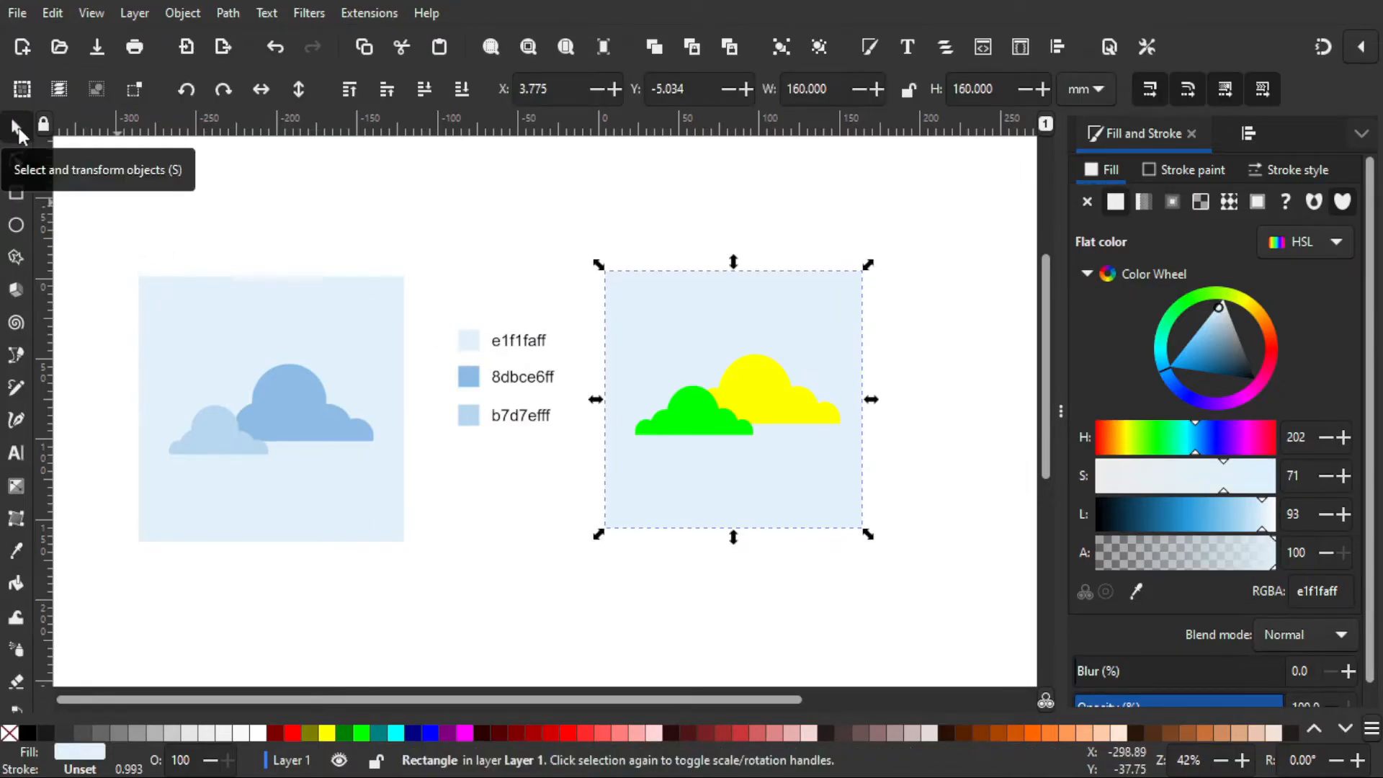
# Fill the large yellow cloud with the 8dbce6ff swatch colour using the colour picker
pyautogui.click(778, 384)
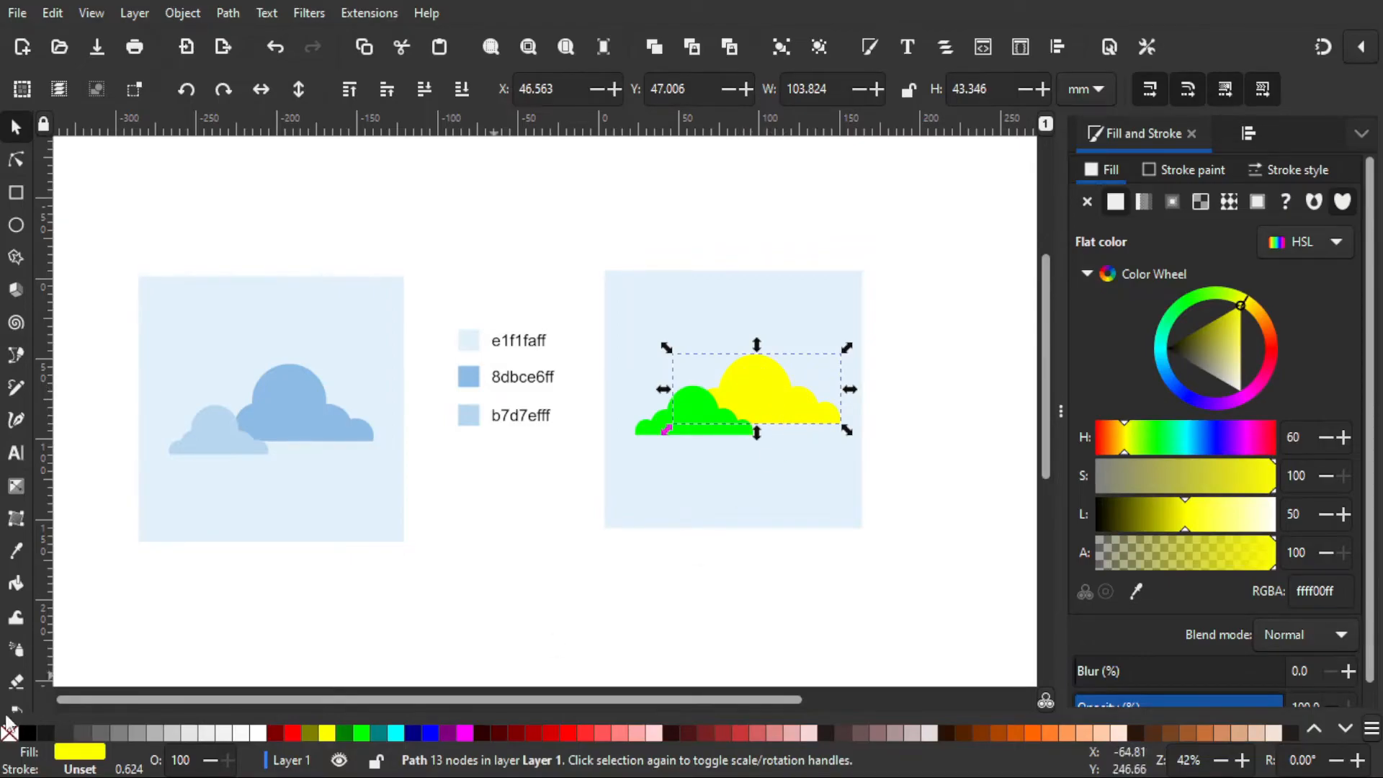
pyautogui.click(15, 553)
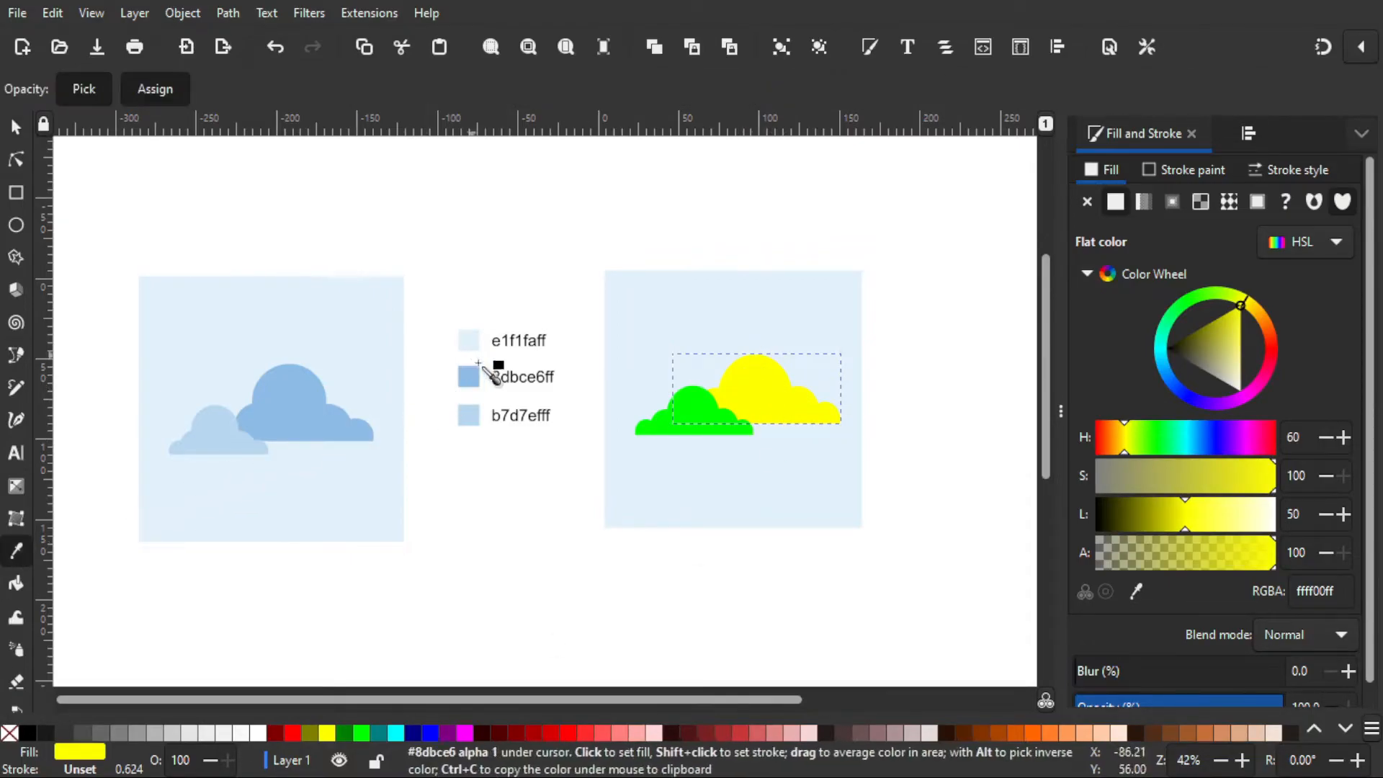
pyautogui.click(467, 379)
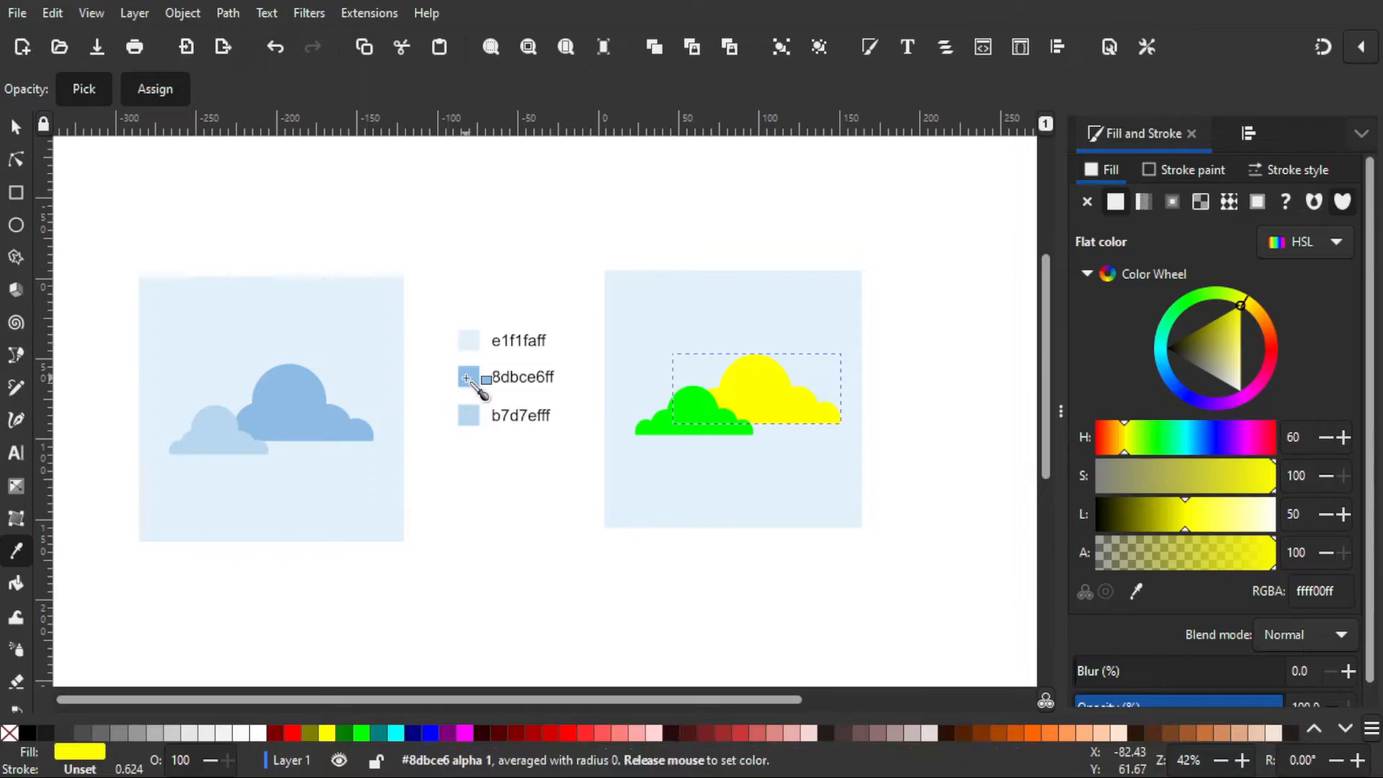
pyautogui.click(15, 127)
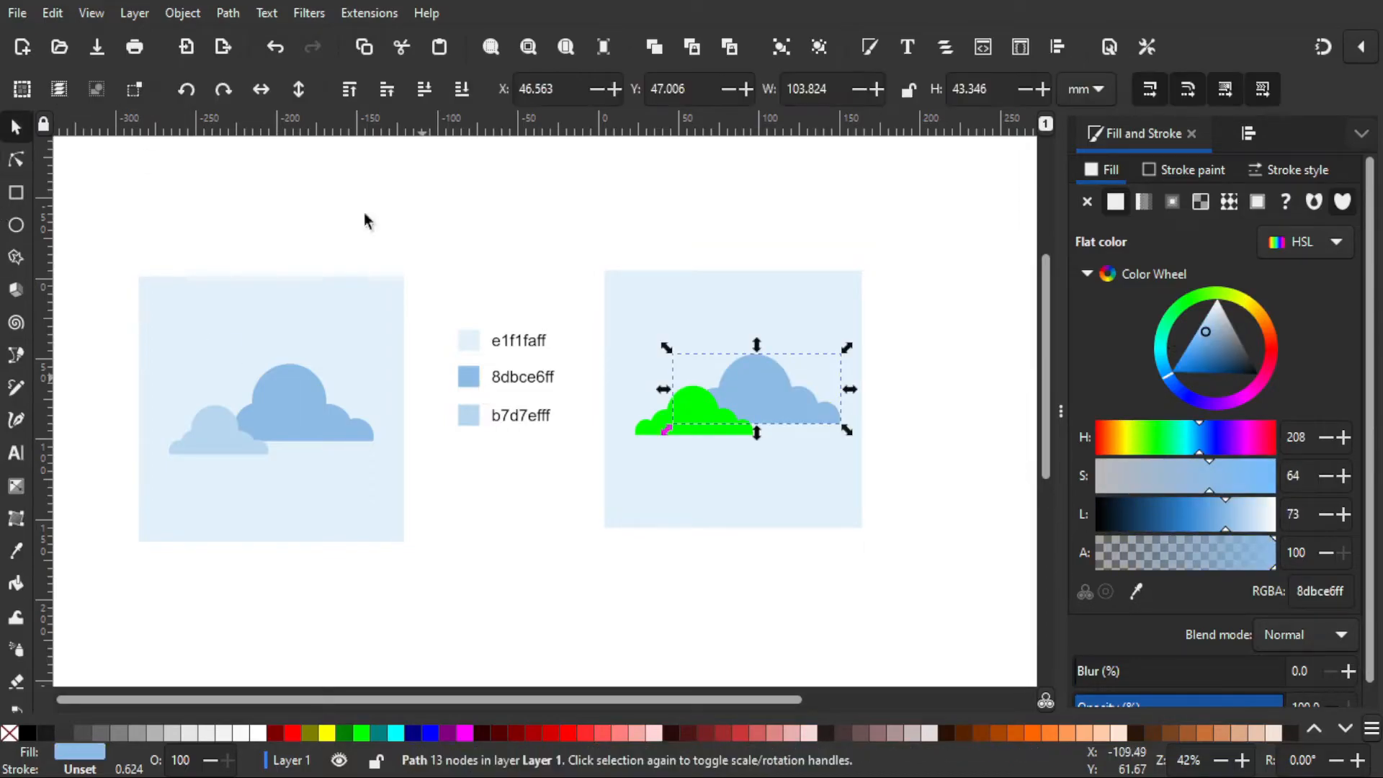
# Fill the small green cloud with the b7d7efff swatch colour using the colour picker
pyautogui.click(638, 435)
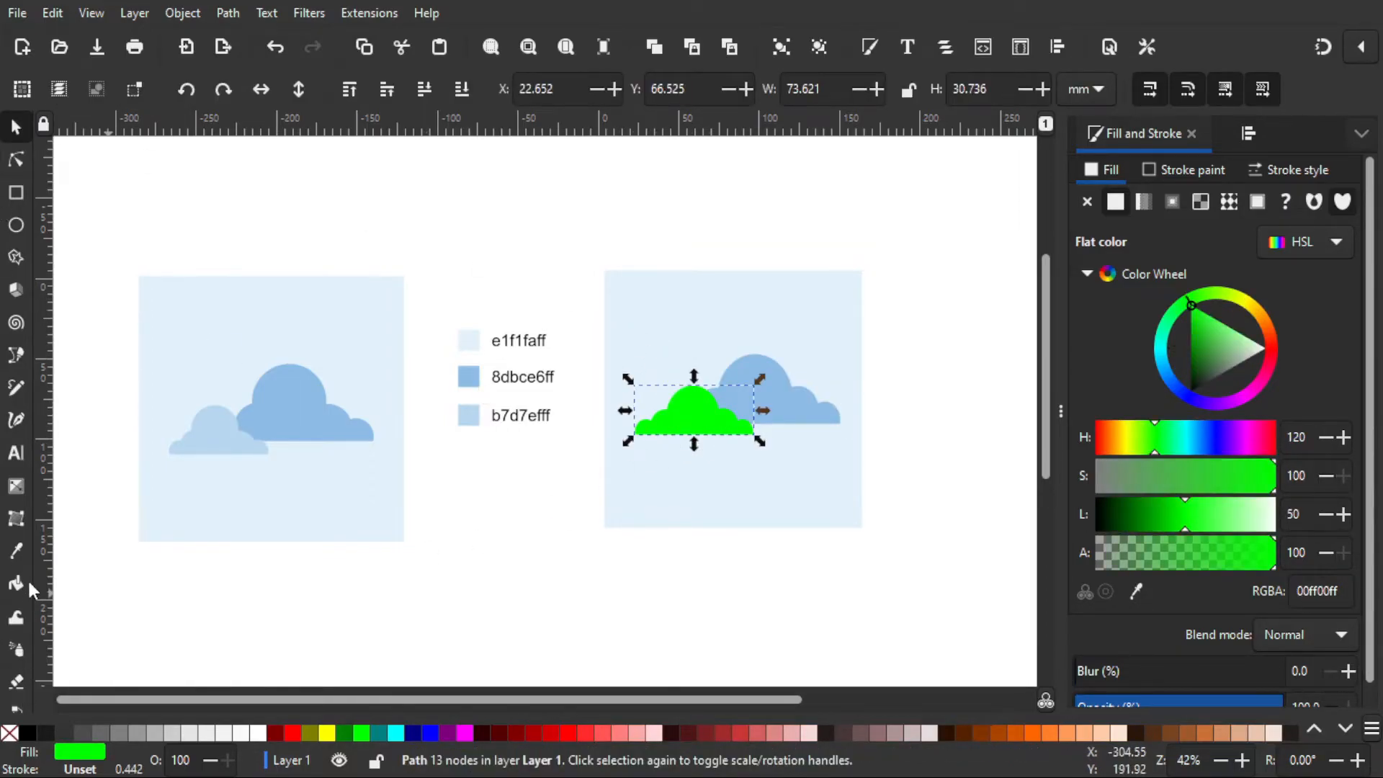
pyautogui.click(14, 551)
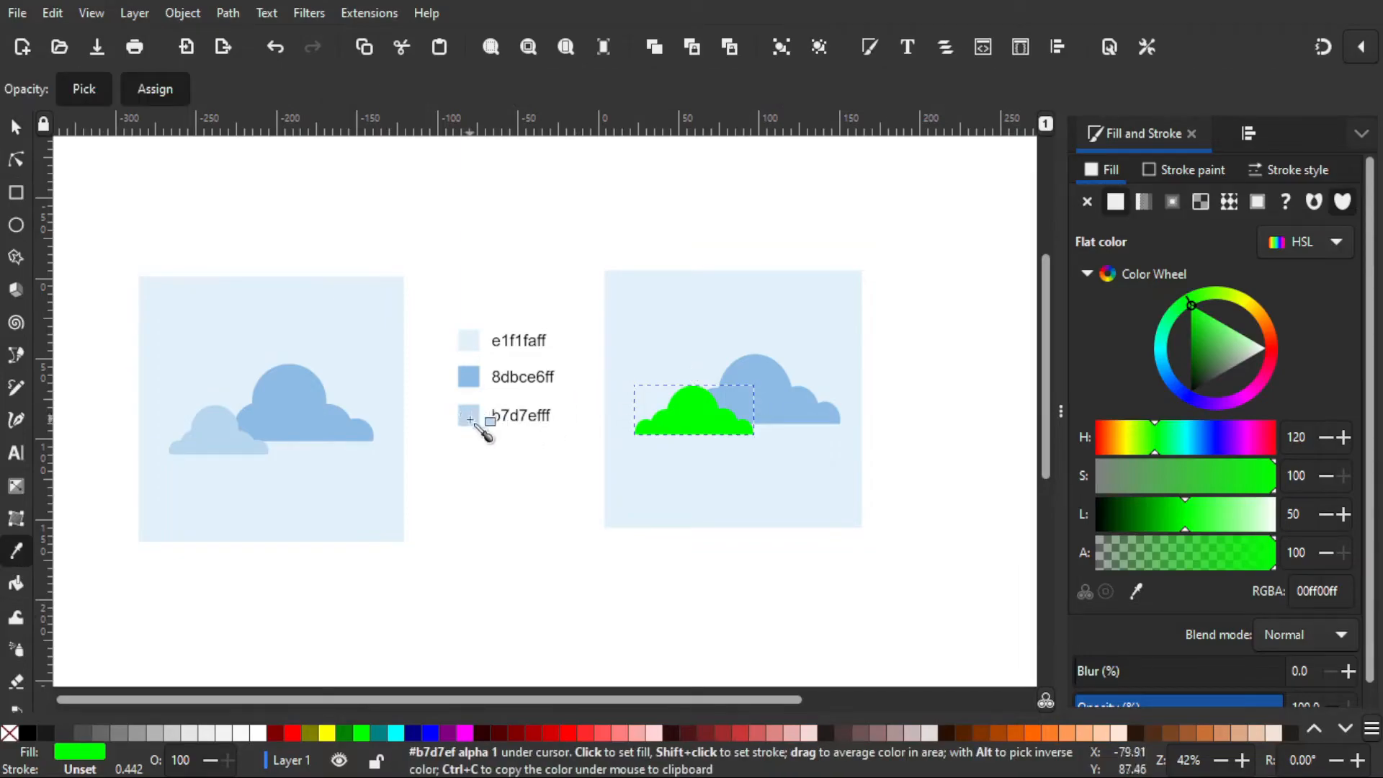
pyautogui.click(470, 418)
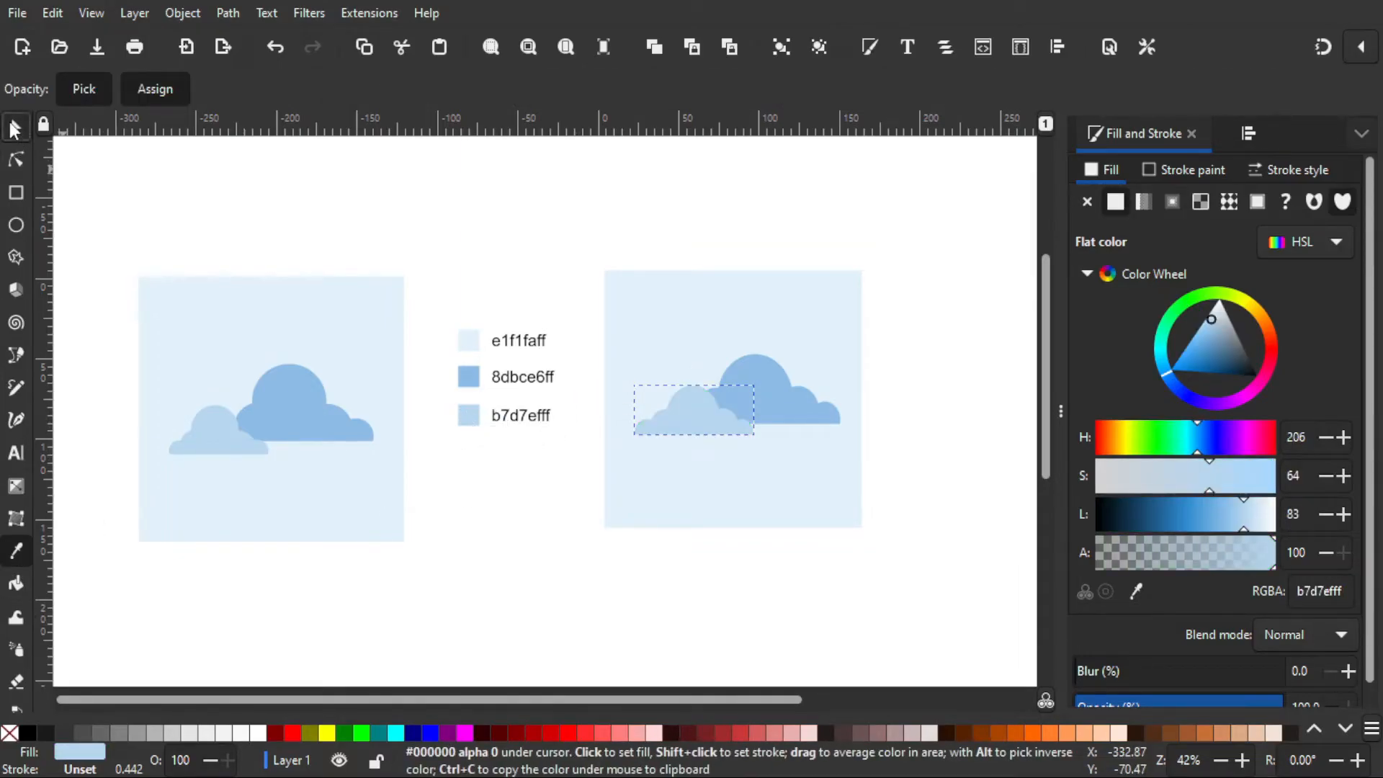
pyautogui.click(14, 129)
pyautogui.moveTo(866, 571); pyautogui.dragTo(663, 556)
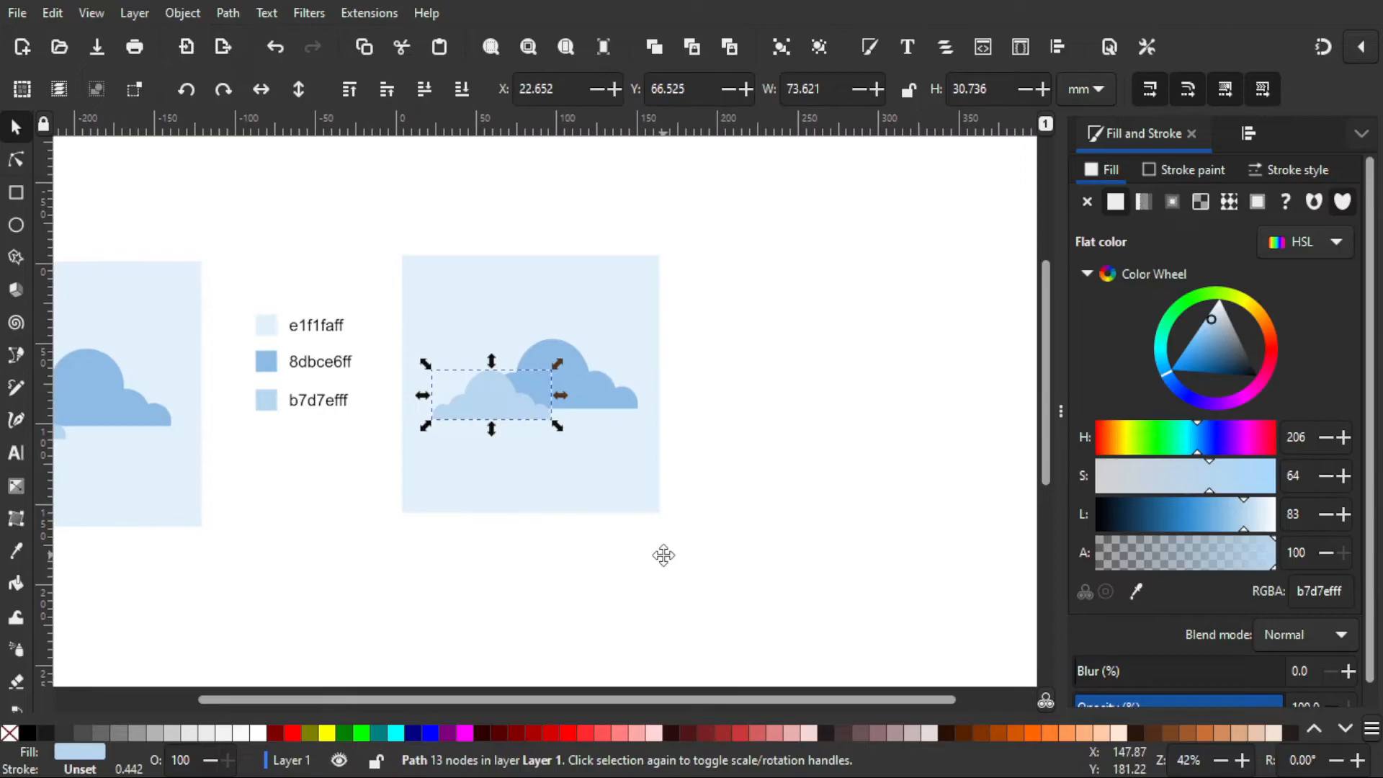
pyautogui.click(794, 517)
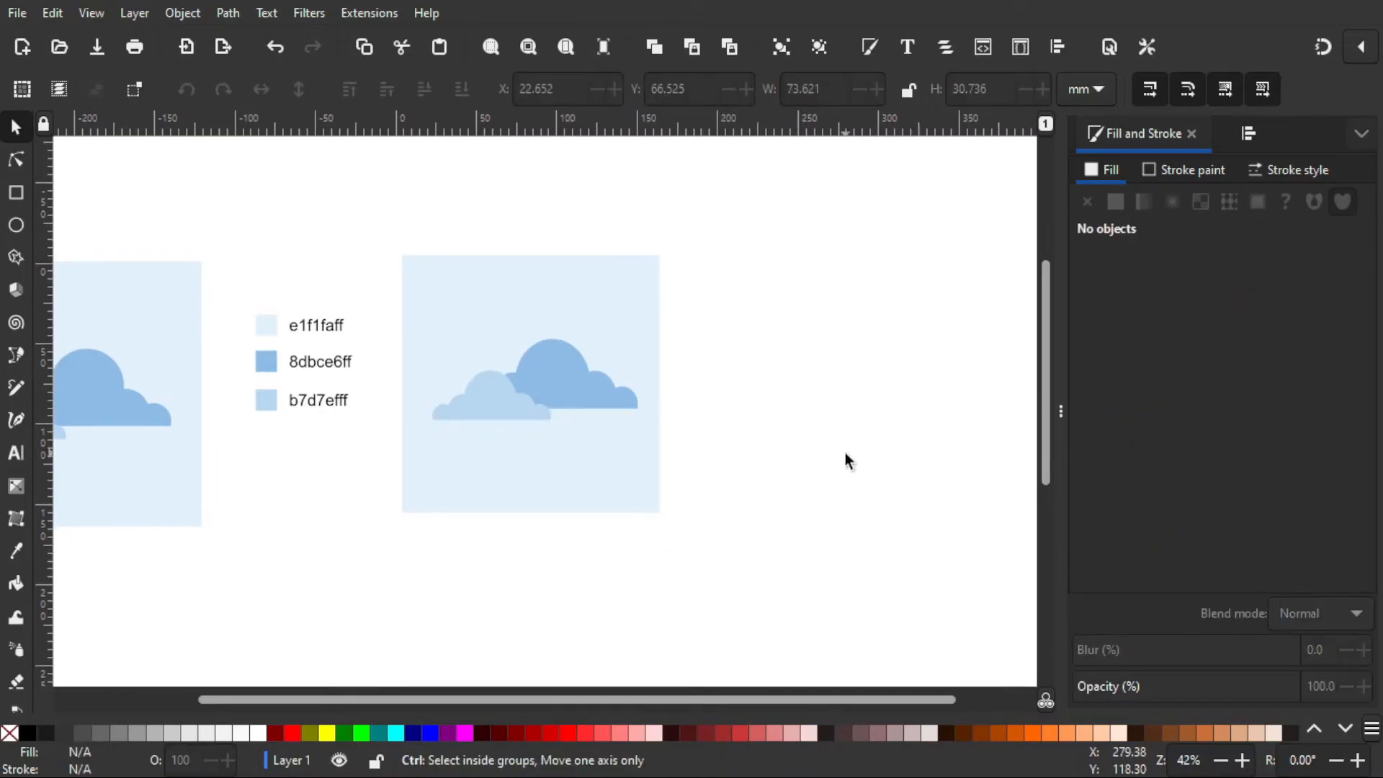
# Duplicate the finished background square with both clouds and place the copy beside the original at about X 238.7, Y -5 mm
pyautogui.keyDown('ctrl'); pyautogui.scroll(-1, 846, 460); pyautogui.keyUp('ctrl')
pyautogui.moveTo(871, 480); pyautogui.dragTo(824, 506)
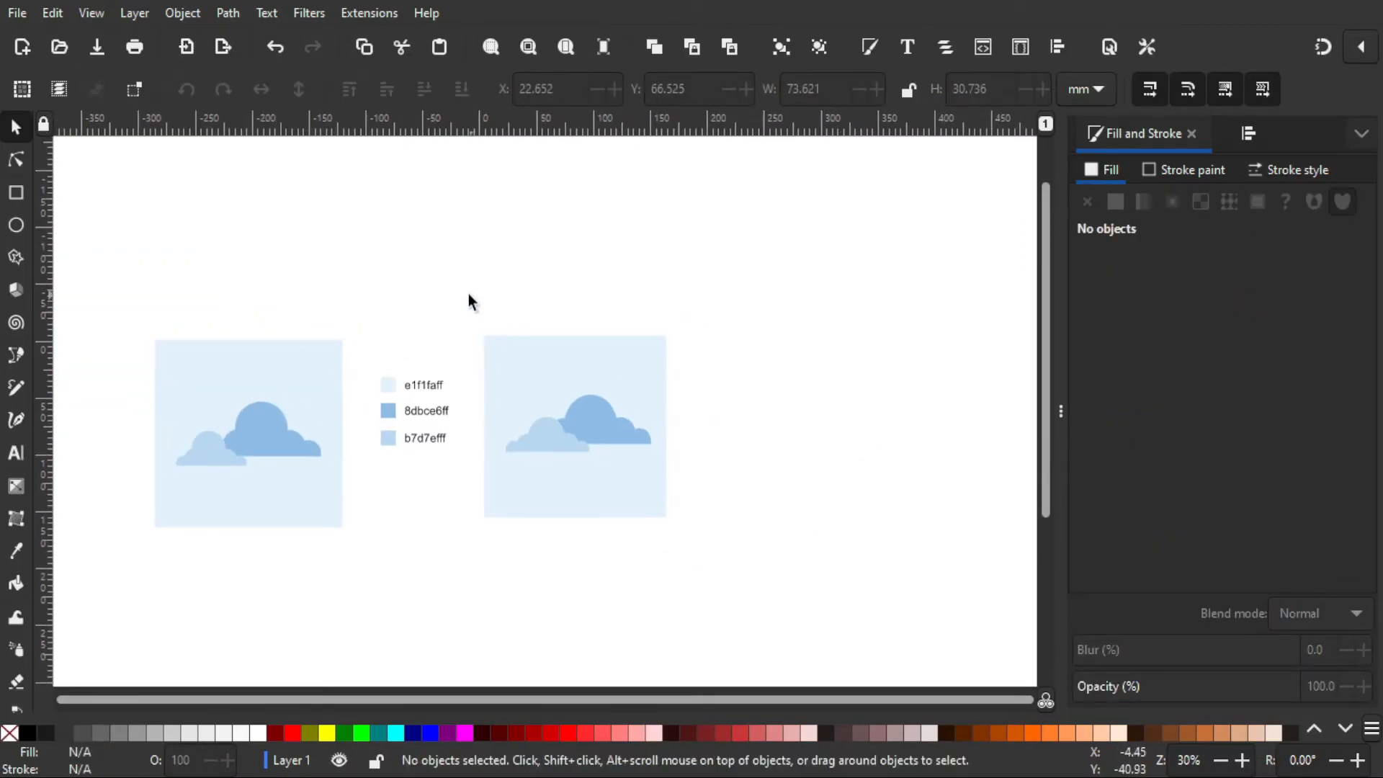
pyautogui.moveTo(462, 295); pyautogui.dragTo(716, 580)
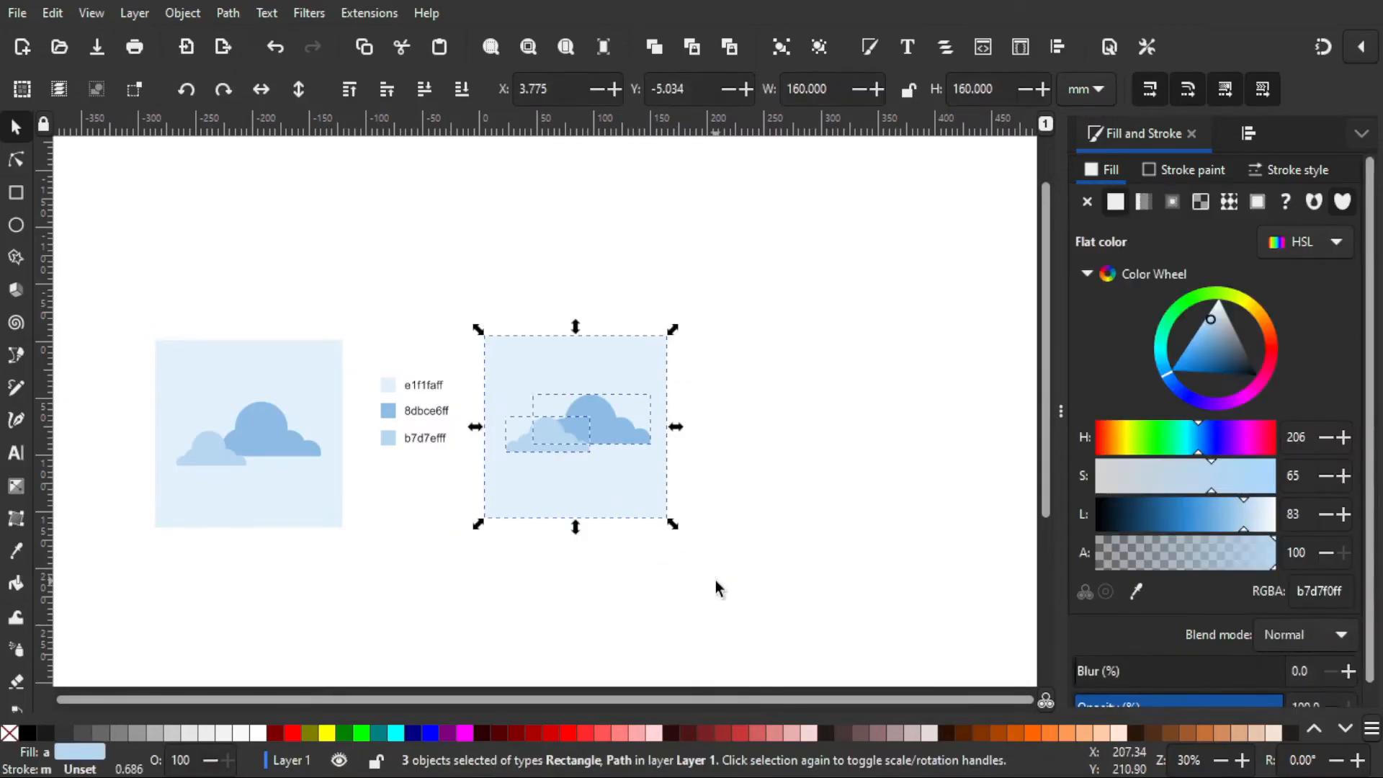
pyautogui.hotkey('ctrl', 'd')
pyautogui.moveTo(528, 500); pyautogui.dragTo(801, 515)
pyautogui.click(927, 596)
pyautogui.moveTo(926, 596); pyautogui.dragTo(721, 605)
# Recolour the copy's background square and both clouds in orange tones by shifting each hue to about 32
pyautogui.click(696, 498)
pyautogui.click(696, 502)
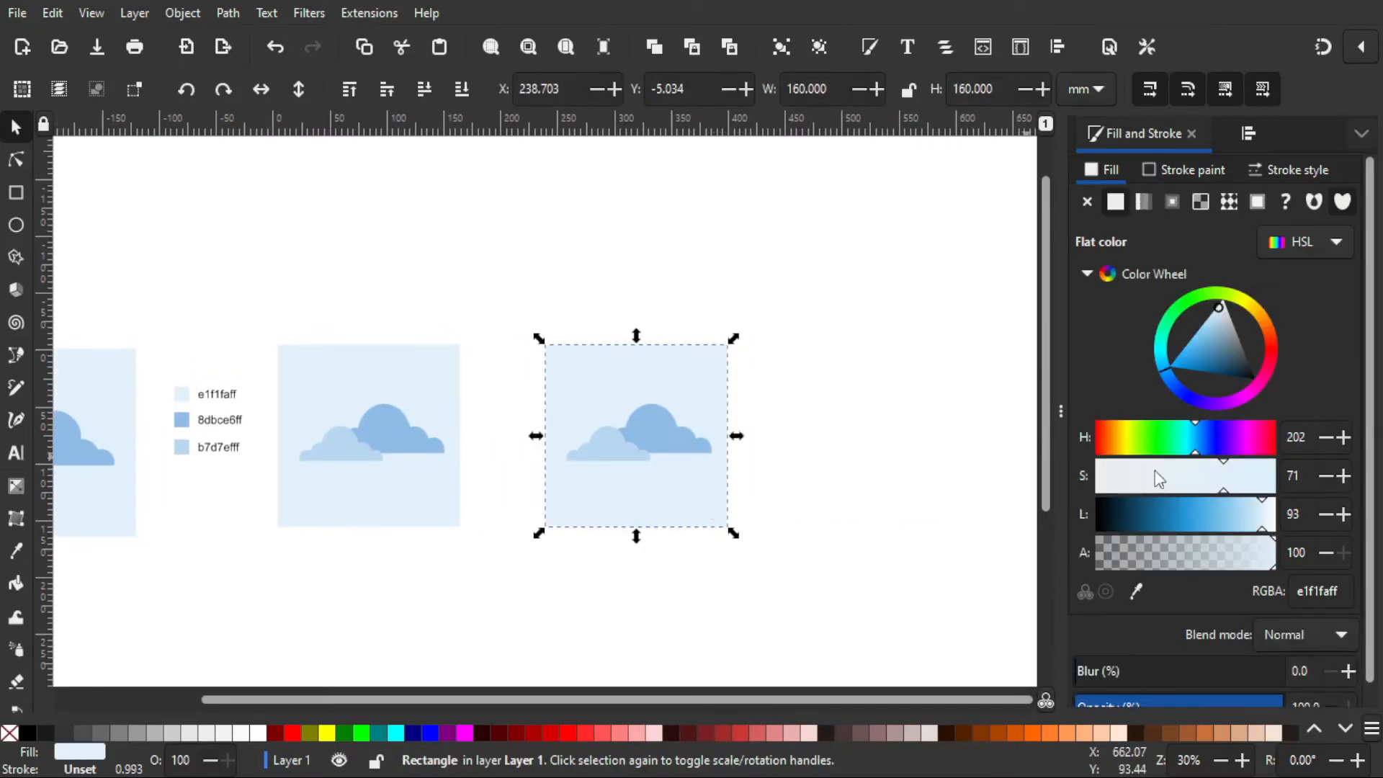
pyautogui.moveTo(1193, 446); pyautogui.dragTo(1112, 445)
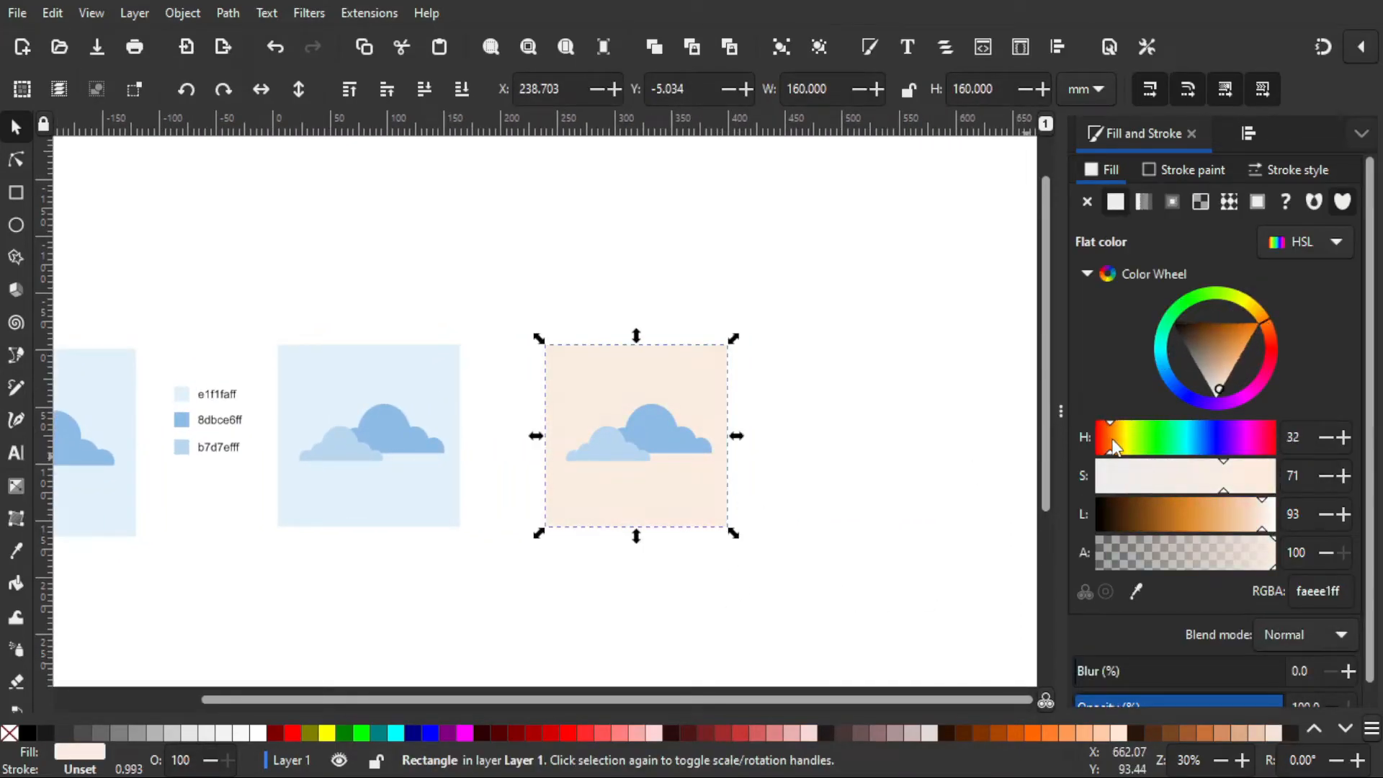
pyautogui.click(679, 432)
pyautogui.moveTo(1206, 448); pyautogui.dragTo(1112, 457)
pyautogui.click(618, 456)
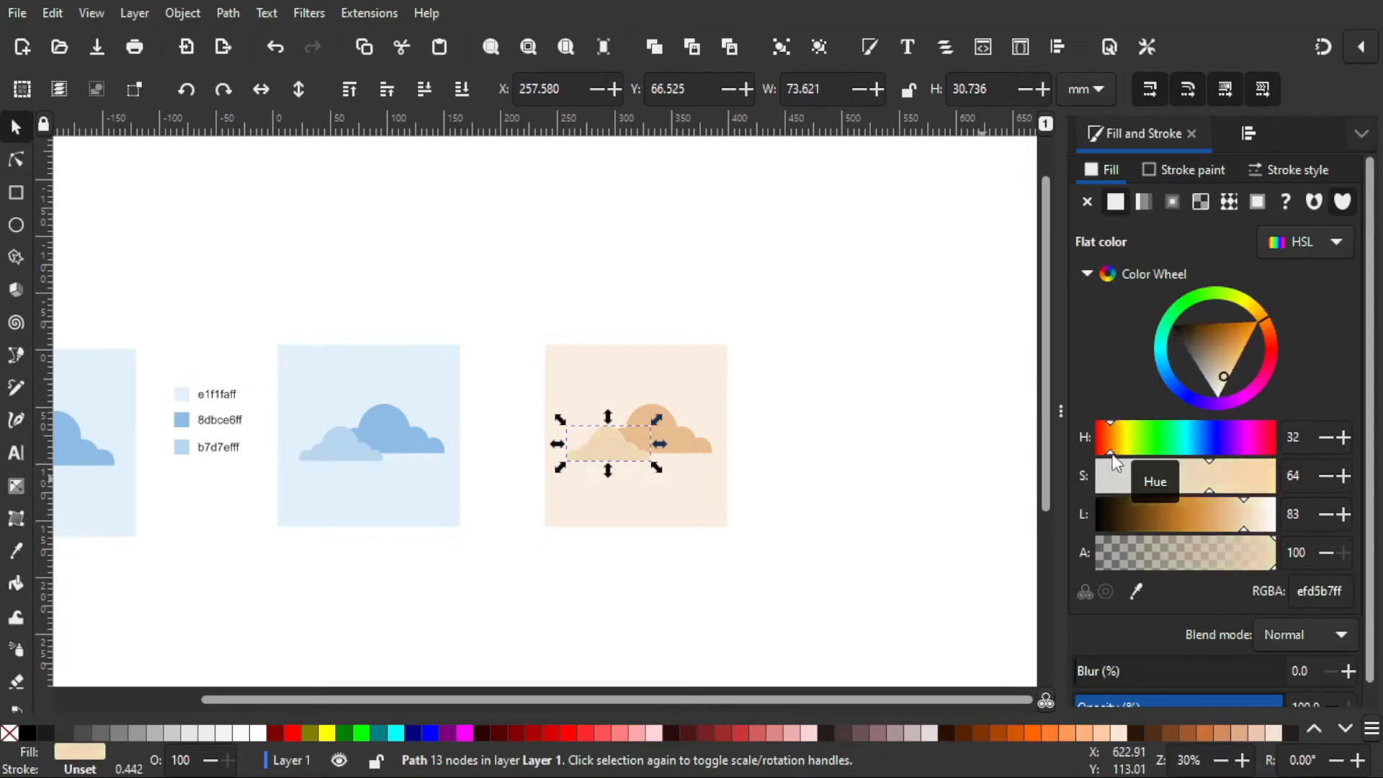
pyautogui.click(755, 566)
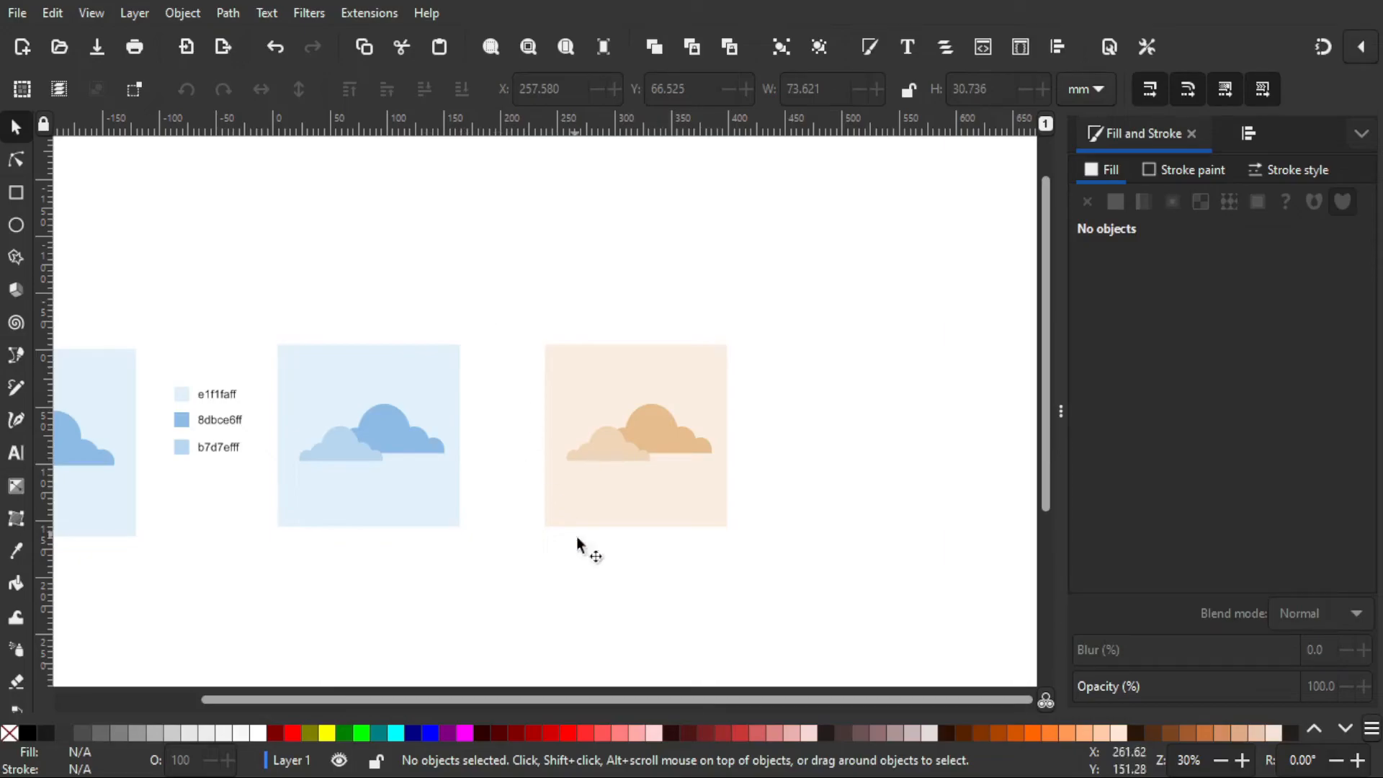
# Duplicate the blue background square with both clouds and place the copy directly below it at about Y 193.4 mm
pyautogui.moveTo(437, 589); pyautogui.dragTo(584, 494)
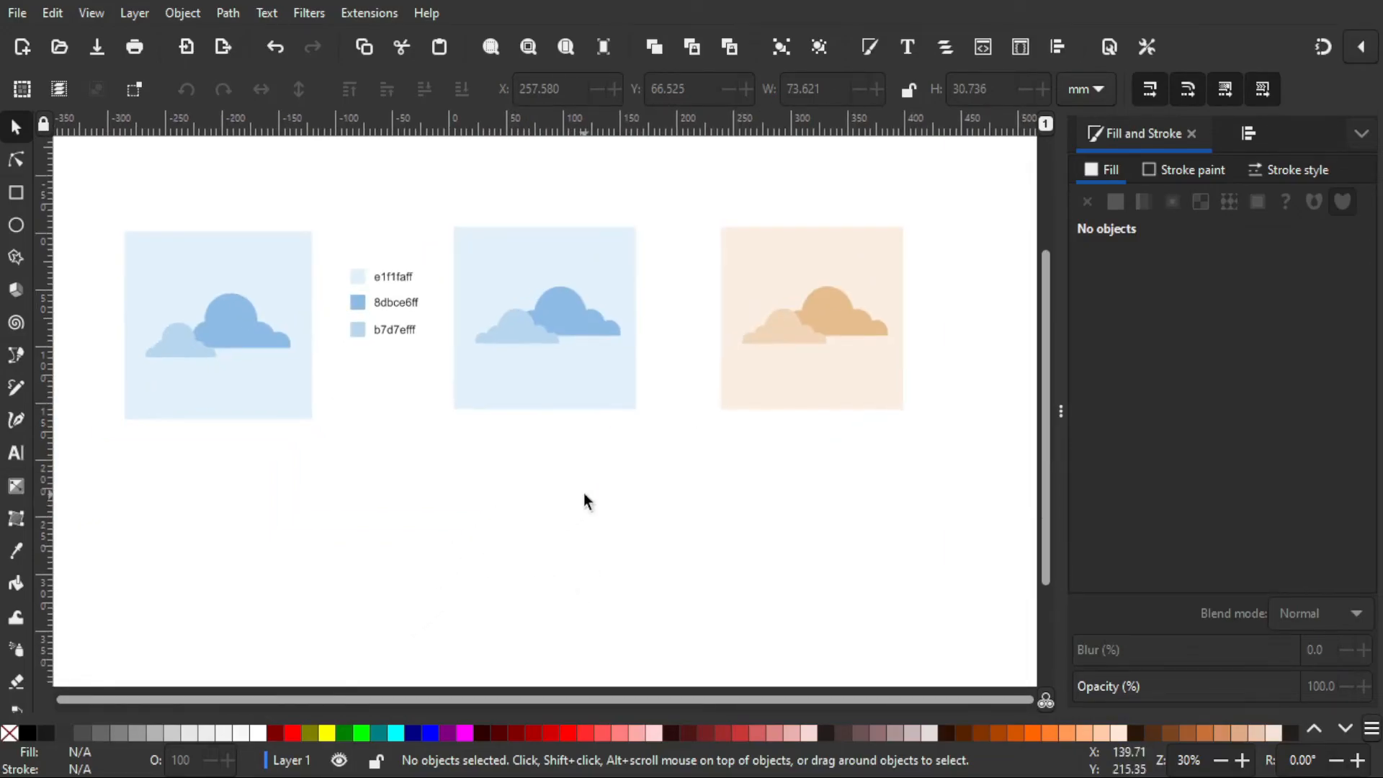
pyautogui.moveTo(428, 170); pyautogui.dragTo(684, 497)
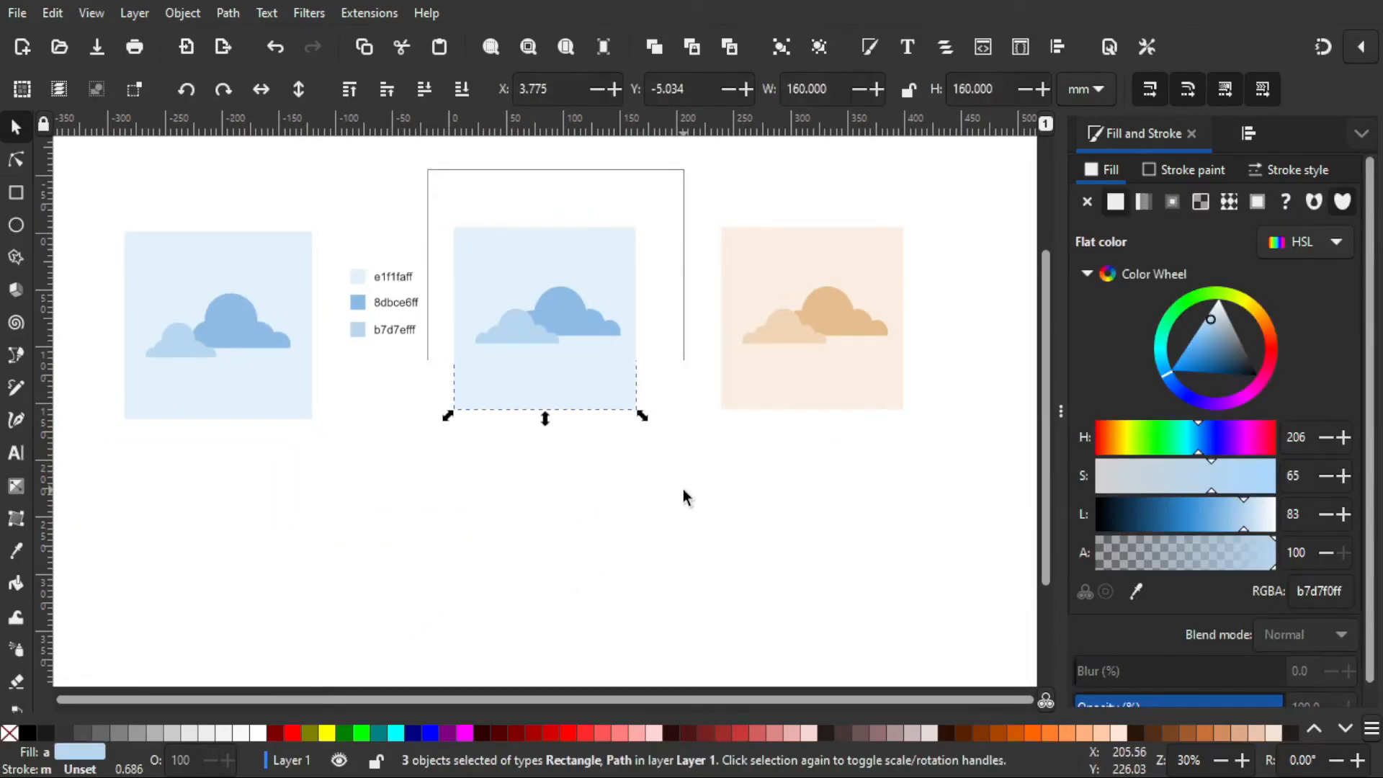
pyautogui.hotkey('ctrl', 'd')
pyautogui.moveTo(606, 302); pyautogui.dragTo(644, 528)
pyautogui.click(699, 539)
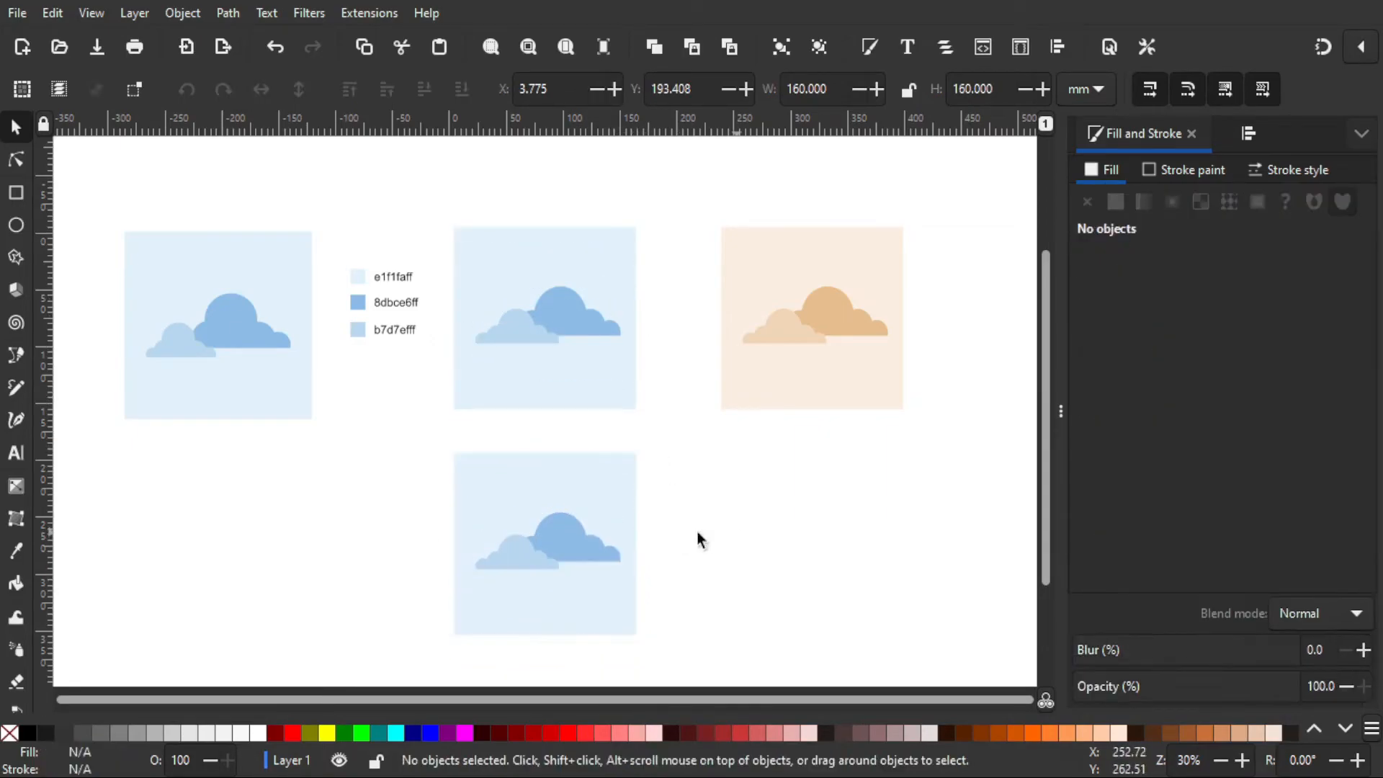
# Darken the lower copy's background square to navy 122a6aff, with hue 224 and lightness 24
pyautogui.click(611, 481)
pyautogui.moveTo(1253, 526); pyautogui.dragTo(1141, 532)
pyautogui.moveTo(1169, 379); pyautogui.dragTo(1177, 389)
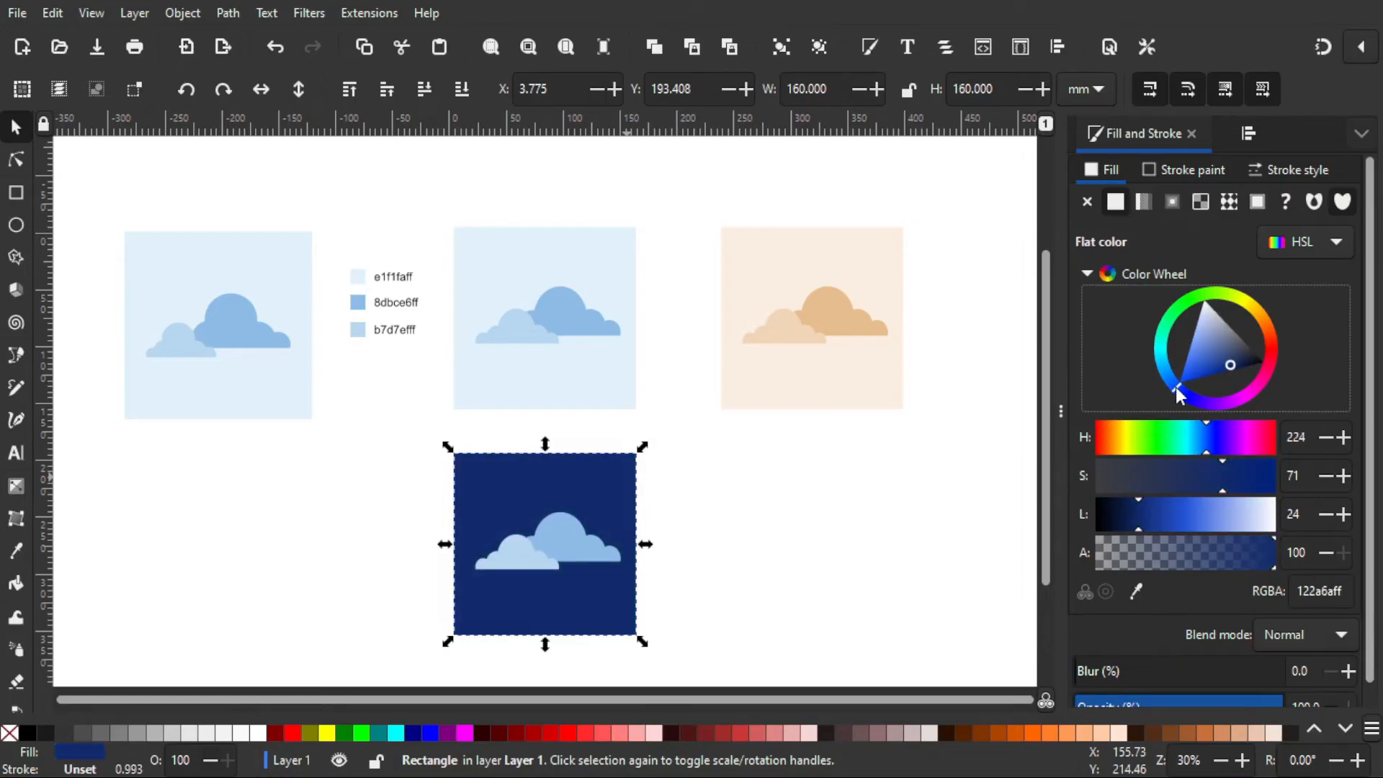
# Darken the large cloud on the navy square to 206092ff, with hue 206 and lightness 35
pyautogui.click(581, 555)
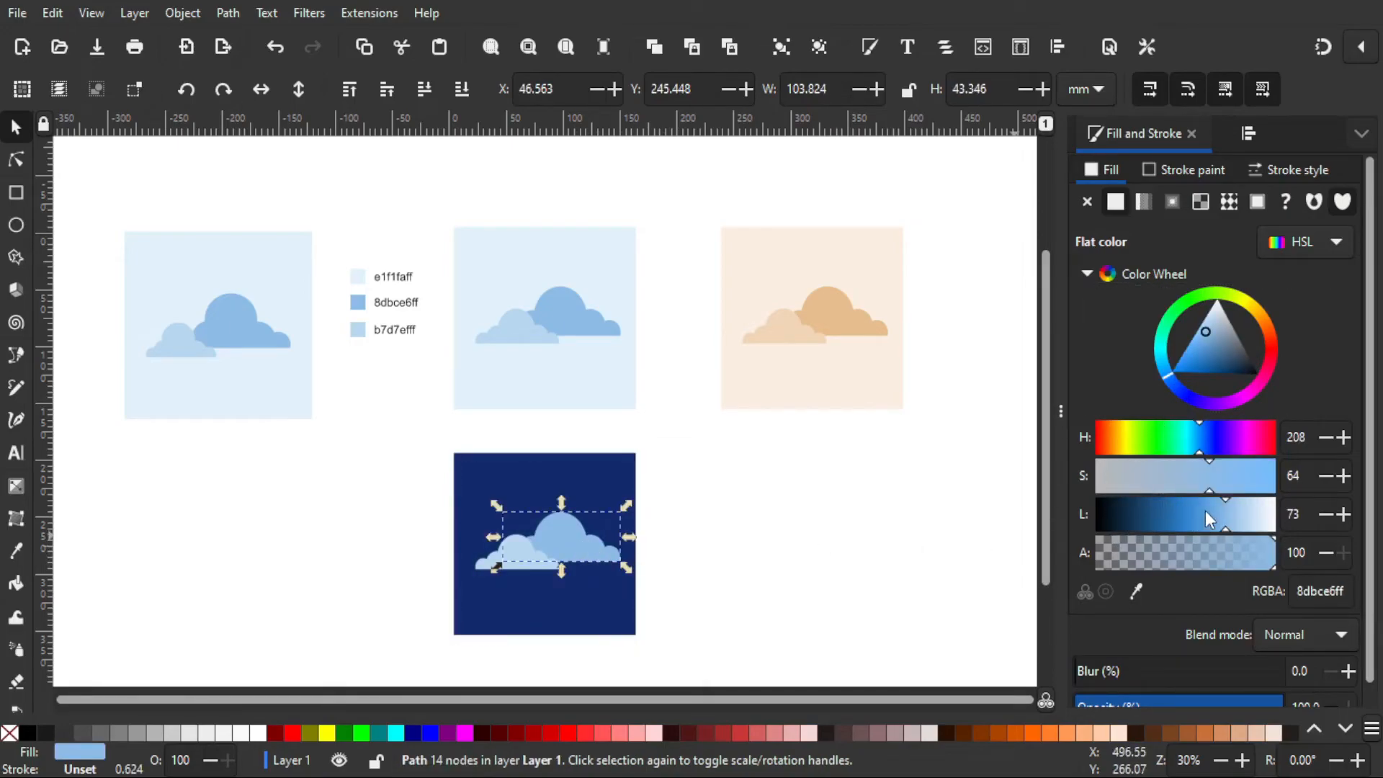
pyautogui.moveTo(1232, 522); pyautogui.dragTo(1153, 512)
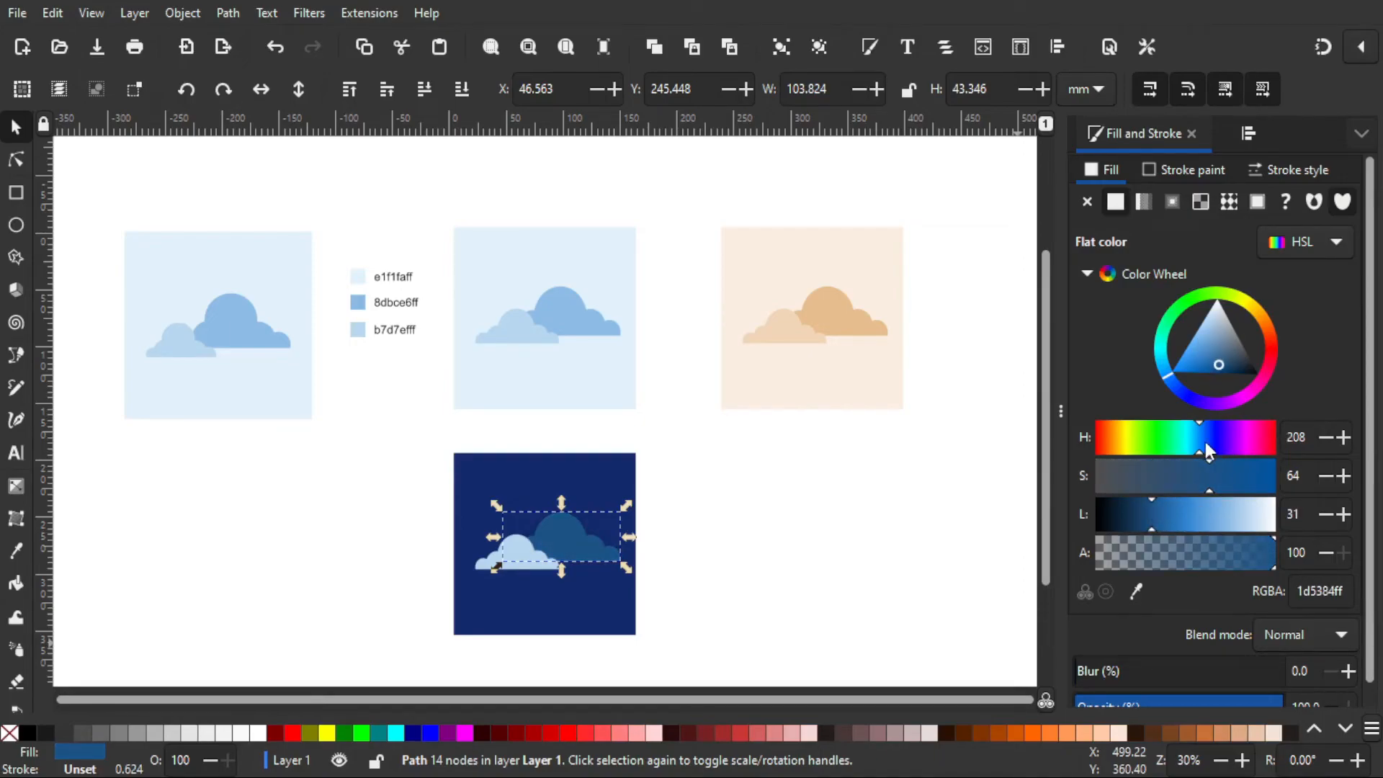
pyautogui.moveTo(1196, 446); pyautogui.dragTo(1198, 447)
pyautogui.click(1198, 447)
pyautogui.click(1158, 515)
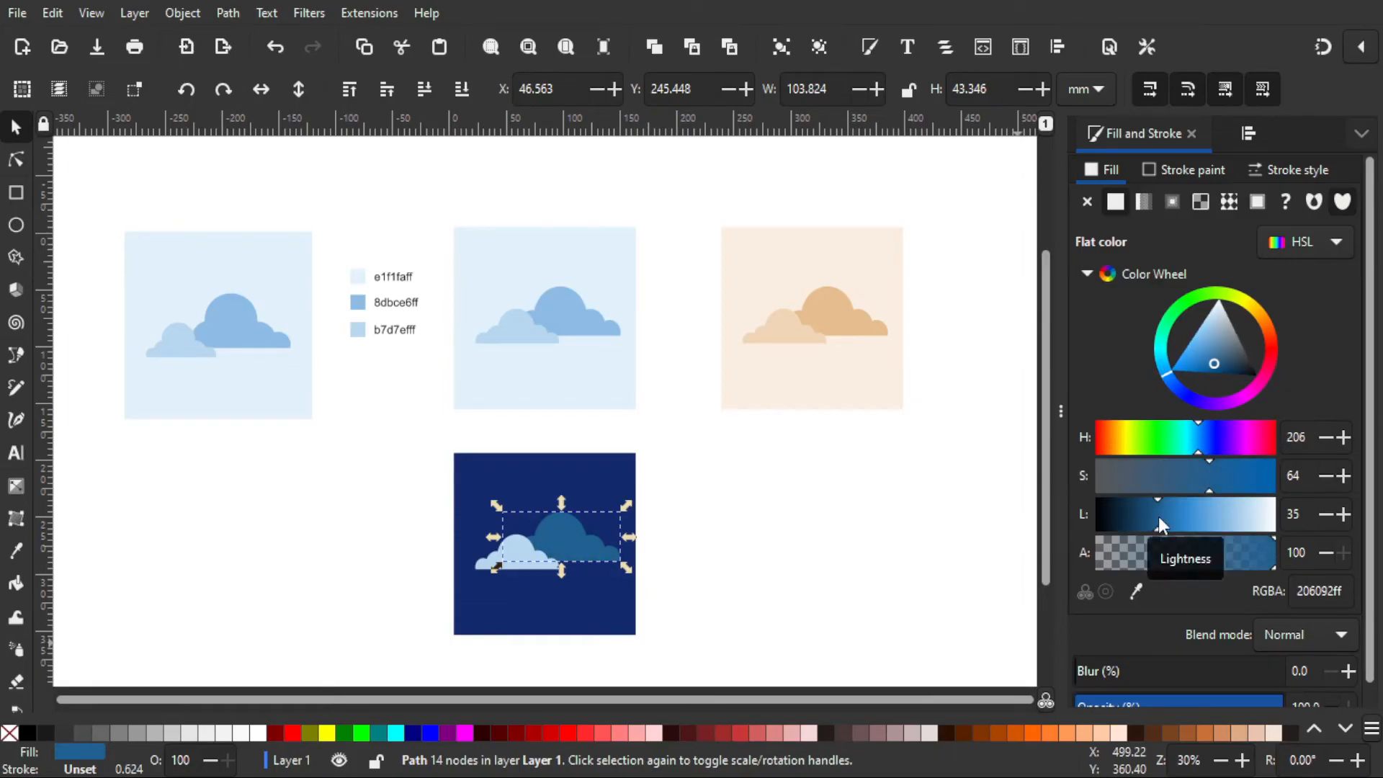
# Fill the small cloud on the navy square with the large cloud's colour using the colour picker, and raise its lightness slightly
pyautogui.click(518, 550)
pyautogui.click(16, 551)
pyautogui.click(580, 553)
pyautogui.click(16, 127)
pyautogui.moveTo(1161, 525); pyautogui.dragTo(1180, 525)
# Lower the navy background square's lightness to 17, giving the fill 0d1e4cff
pyautogui.click(593, 633)
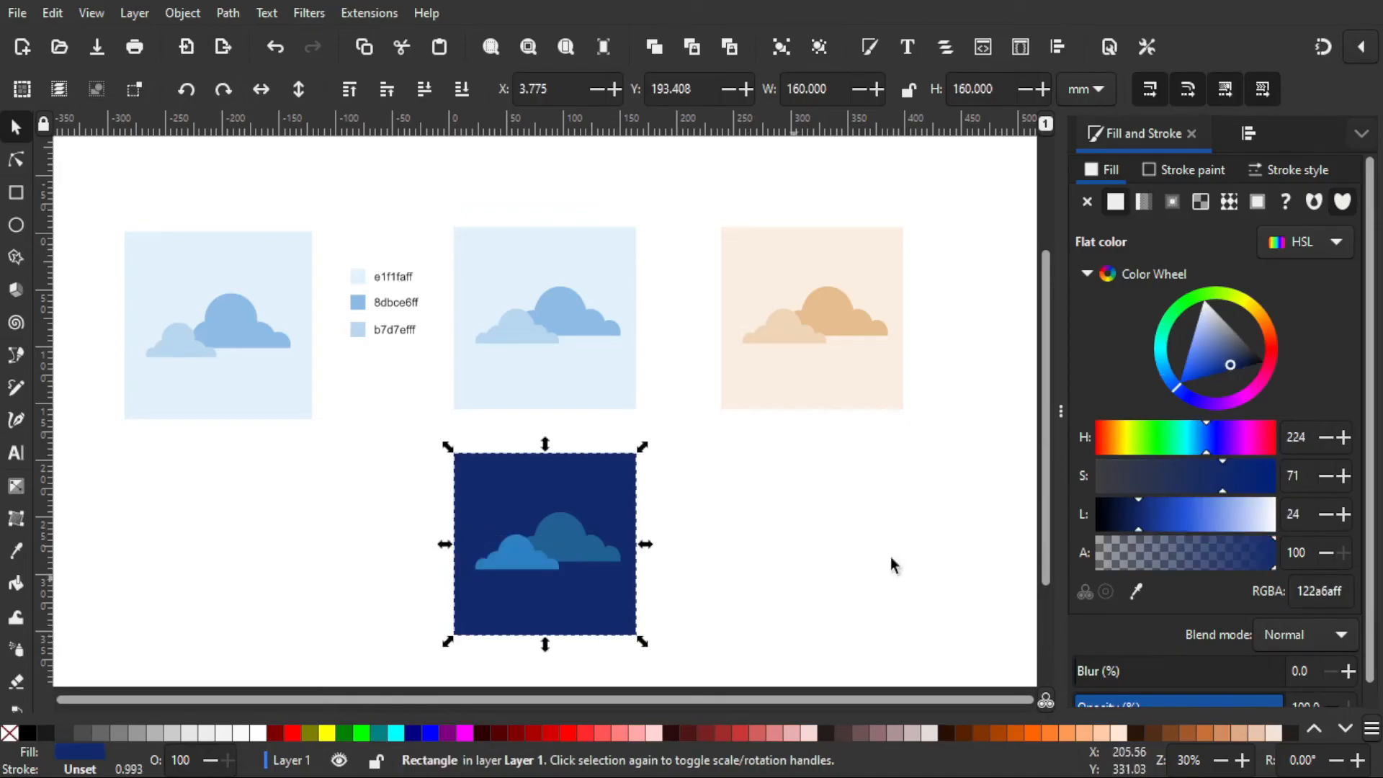
pyautogui.moveTo(1134, 527); pyautogui.dragTo(1127, 527)
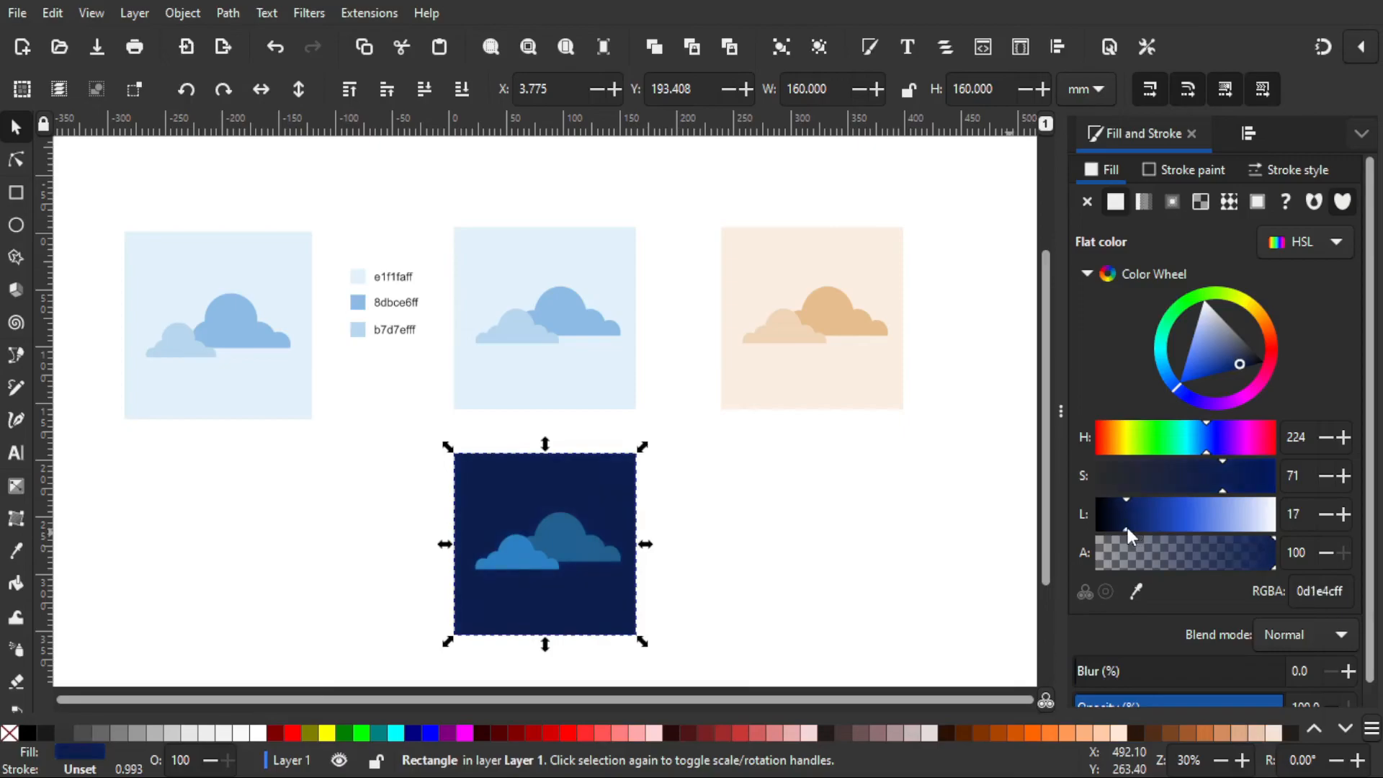
pyautogui.click(664, 605)
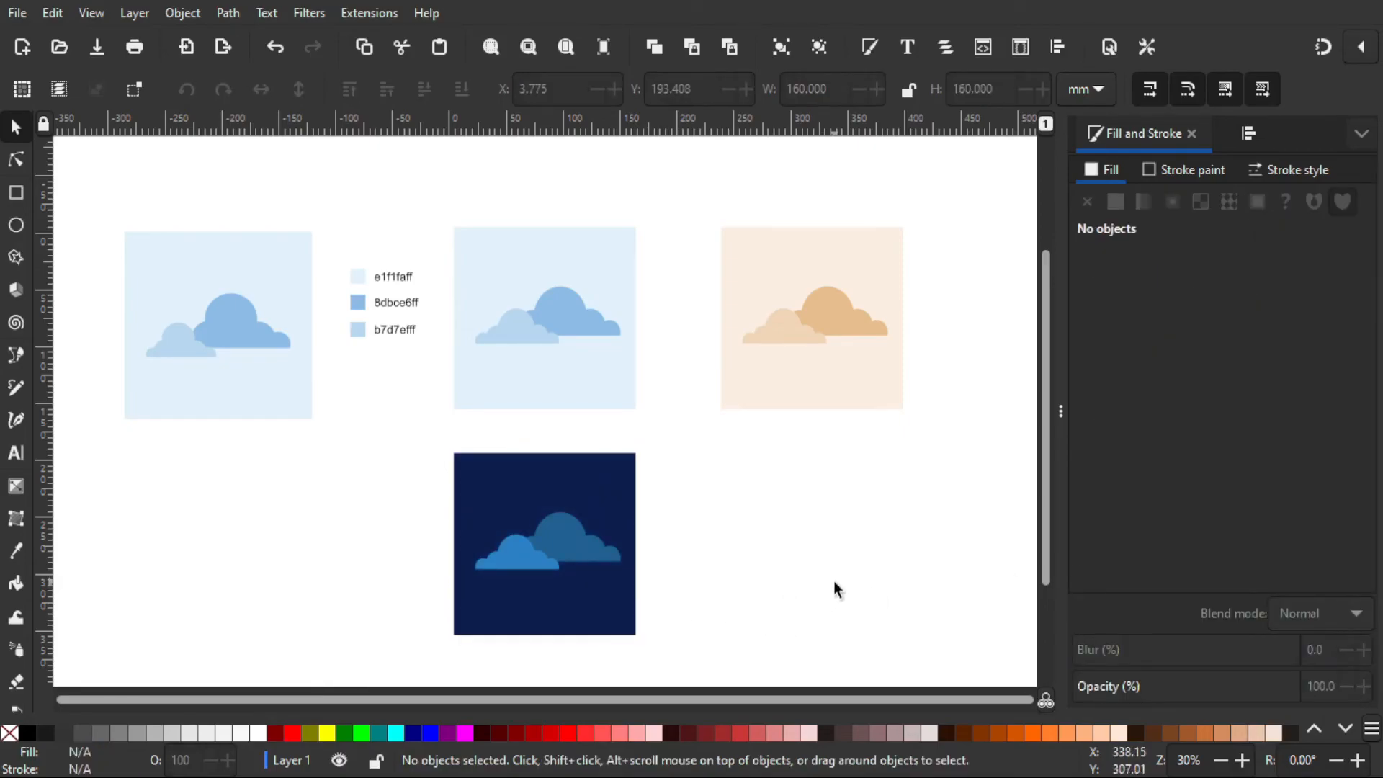
pyautogui.hscroll(2, 858, 548)
pyautogui.scroll(-1, 858, 548)
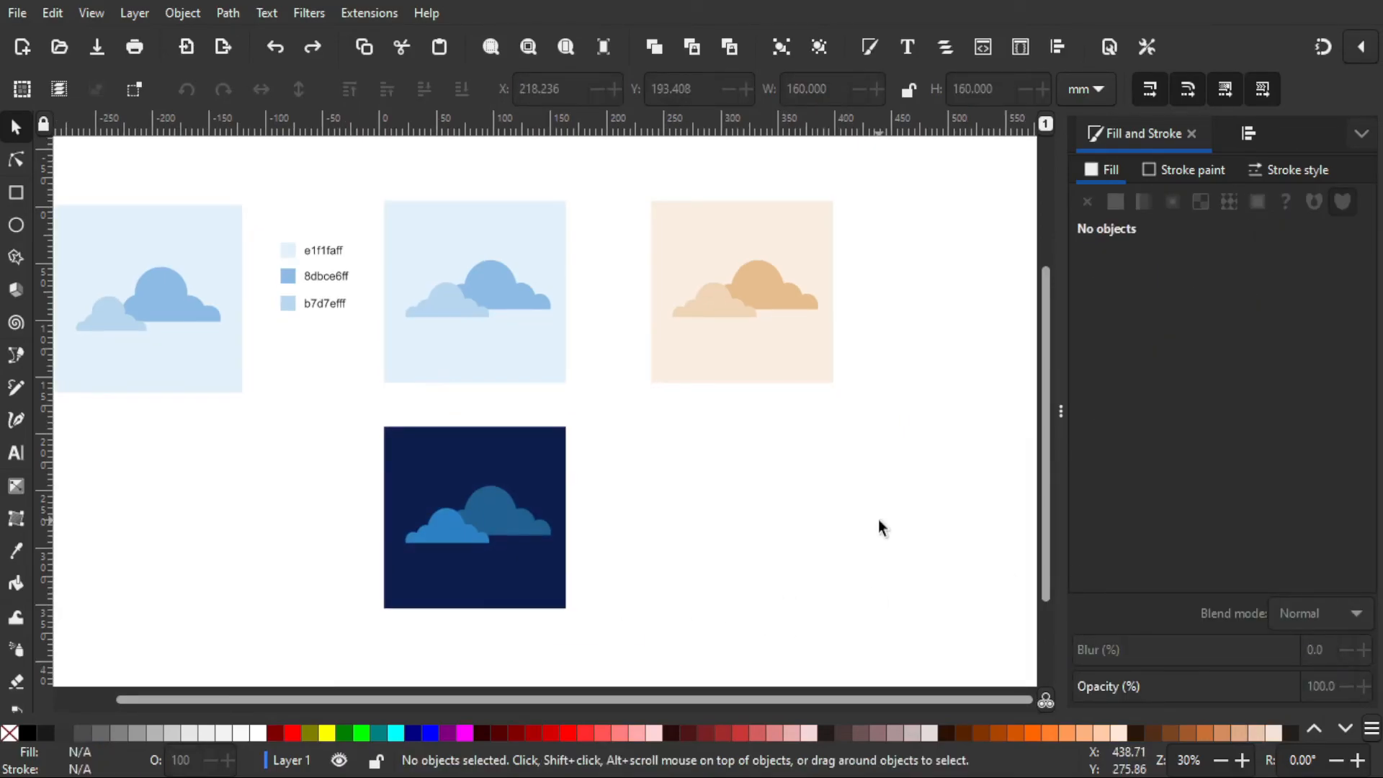